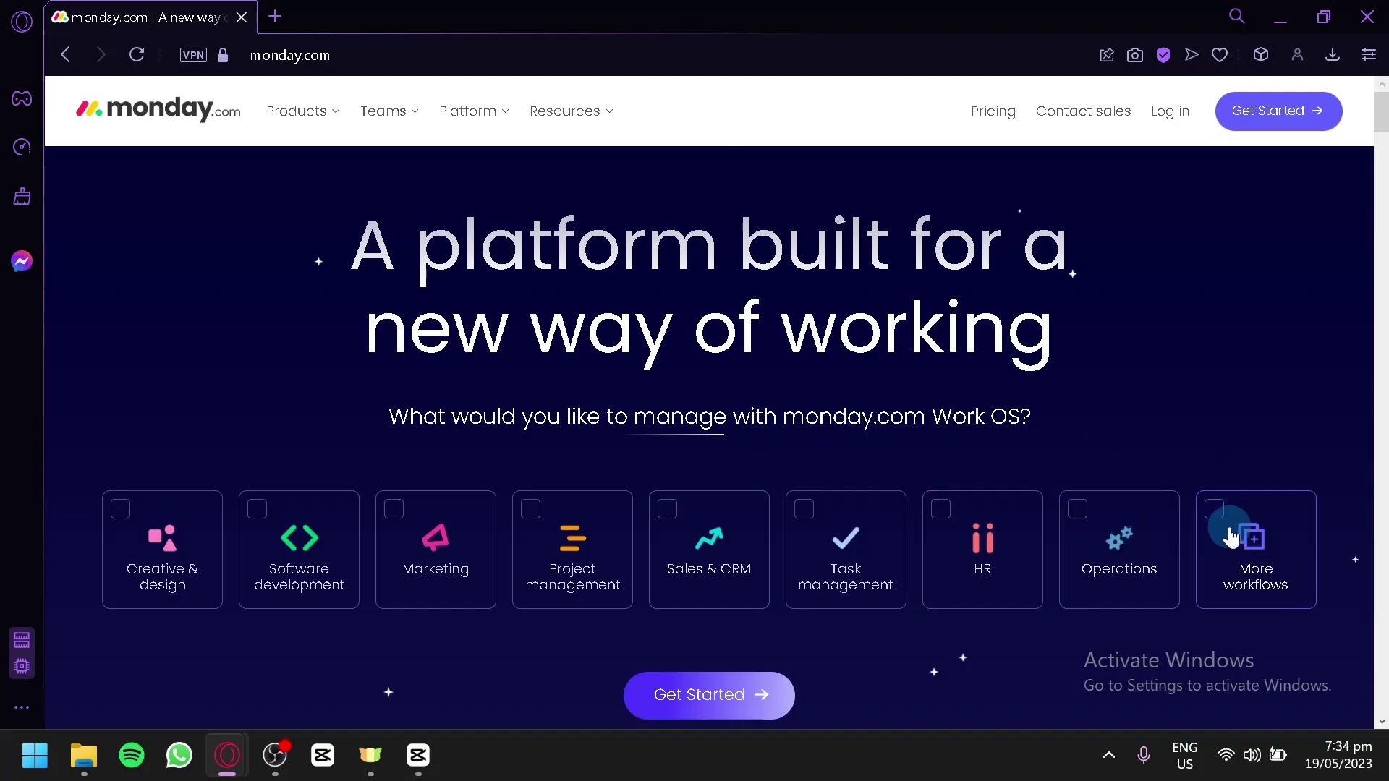
# - Look through the monday.com homepage, covering its workflow categories, board examples and team collaboration sections
pyautogui.scroll(-5, 1247, 532)
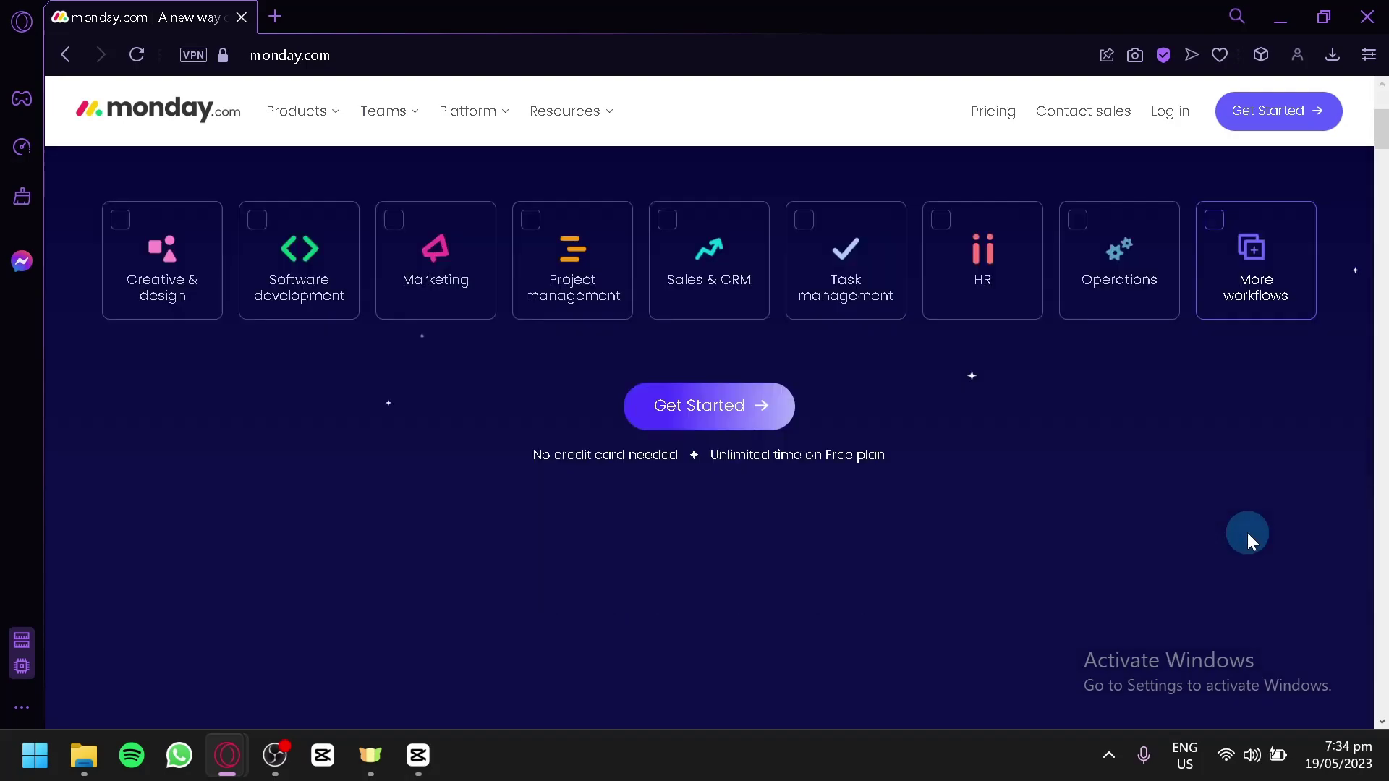
pyautogui.scroll(-12, 1156, 463)
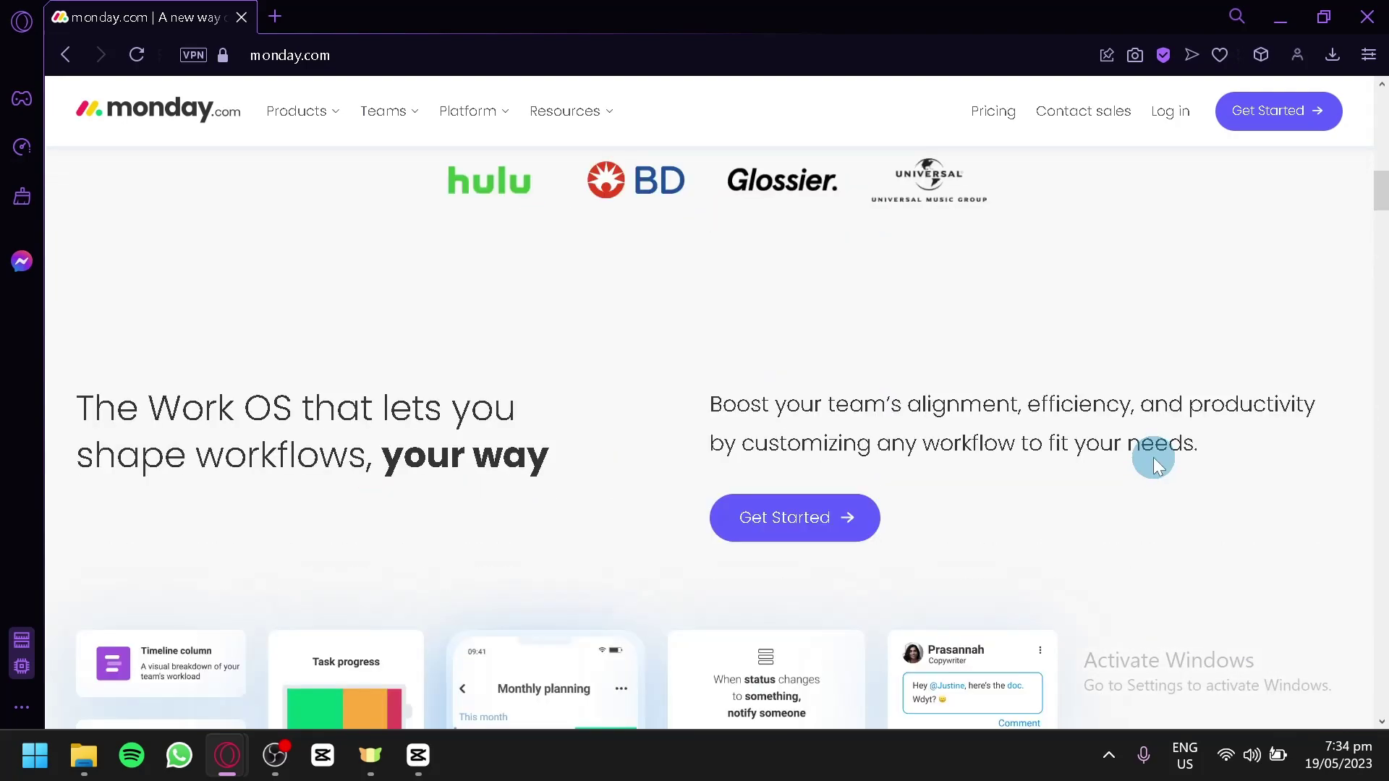
pyautogui.scroll(-4, 1150, 455)
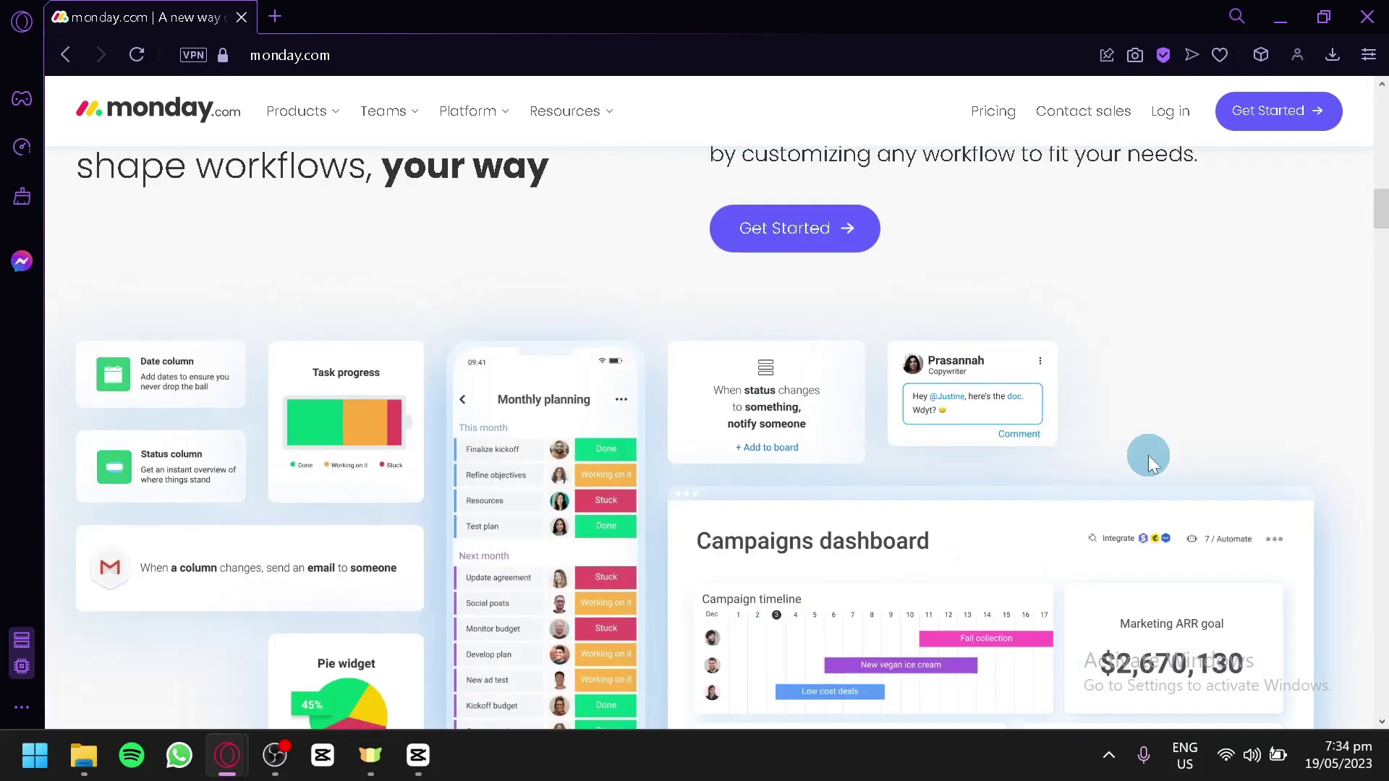
pyautogui.scroll(-5, 1140, 461)
pyautogui.scroll(-5, 1132, 466)
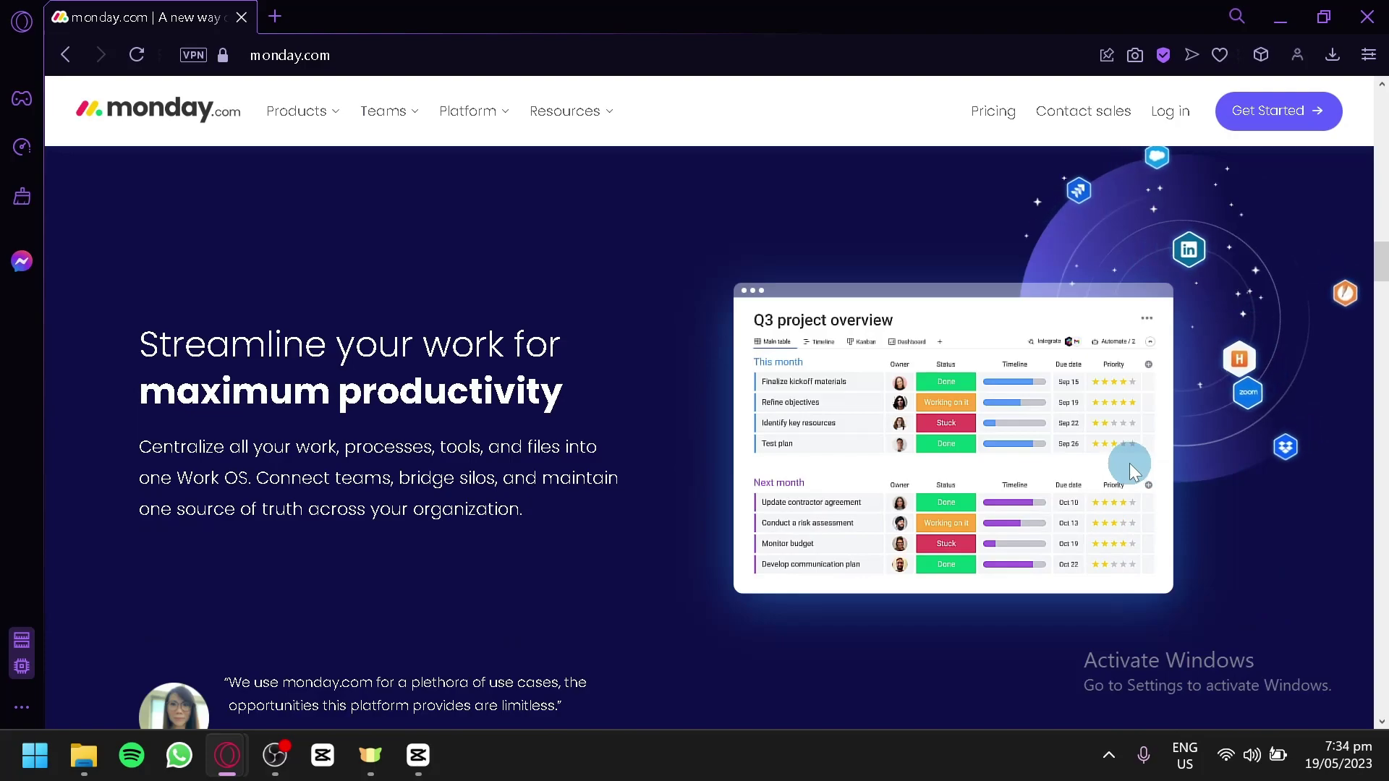
pyautogui.scroll(-3, 1130, 463)
pyautogui.scroll(-4, 1132, 469)
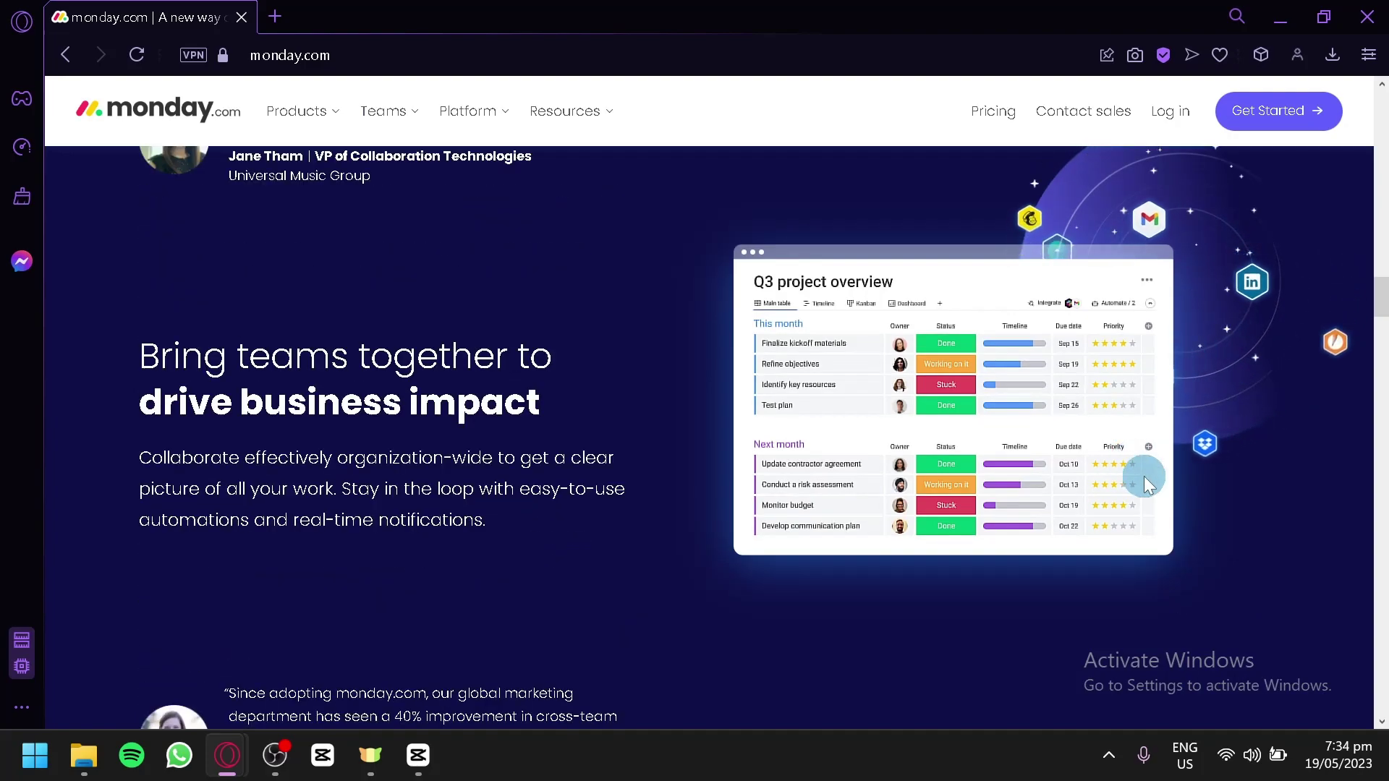
pyautogui.scroll(-2, 983, 553)
pyautogui.scroll(-3, 971, 514)
pyautogui.scroll(6, 949, 534)
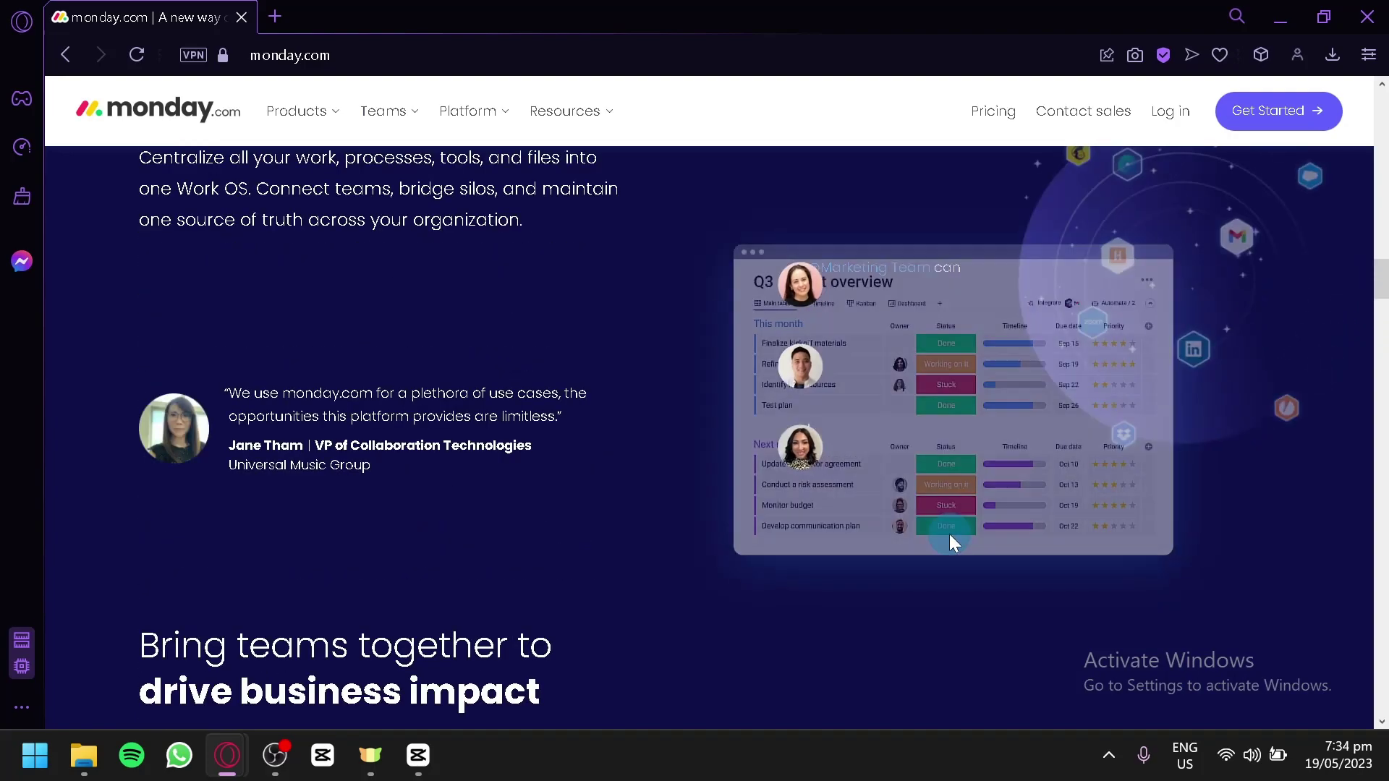
pyautogui.scroll(10, 950, 536)
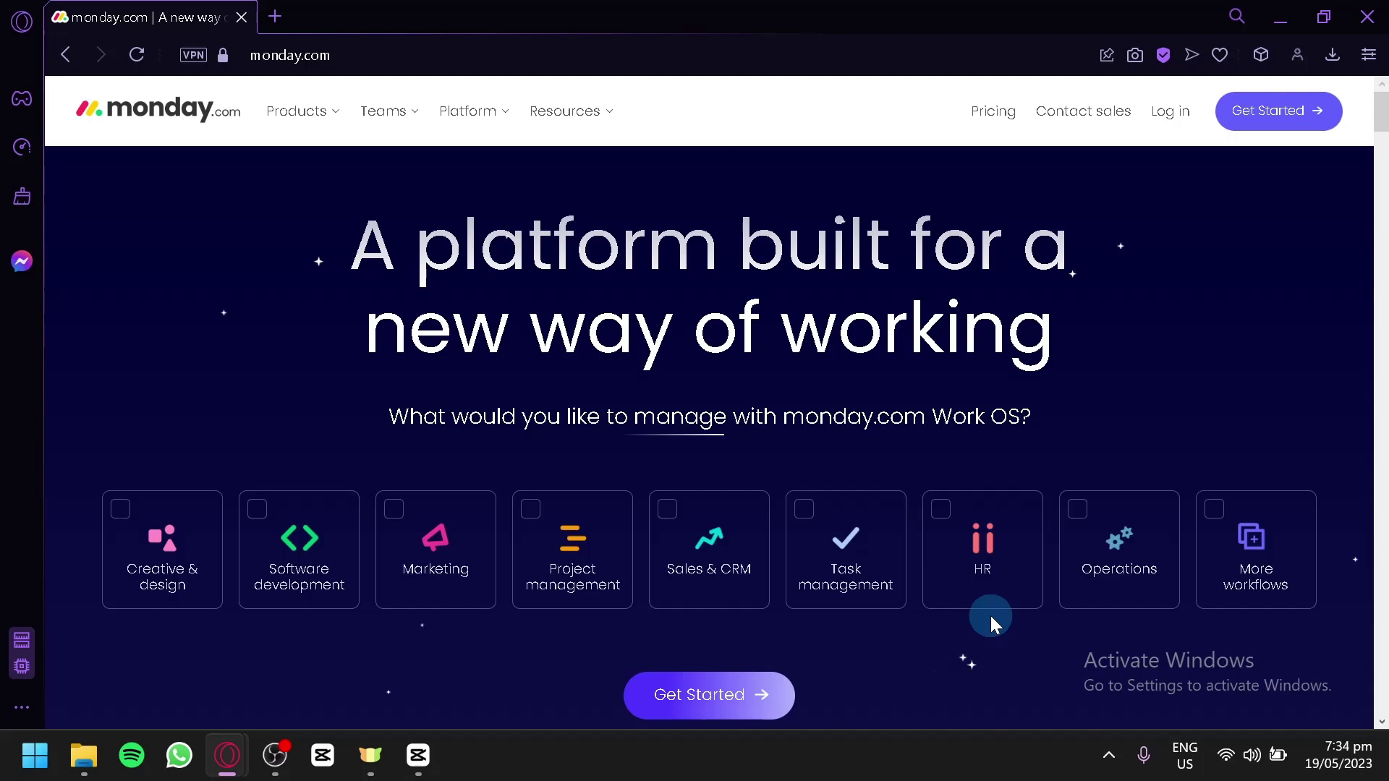
# - Choose Task management as the workflow to manage and get started with signing up
pyautogui.click(884, 598)
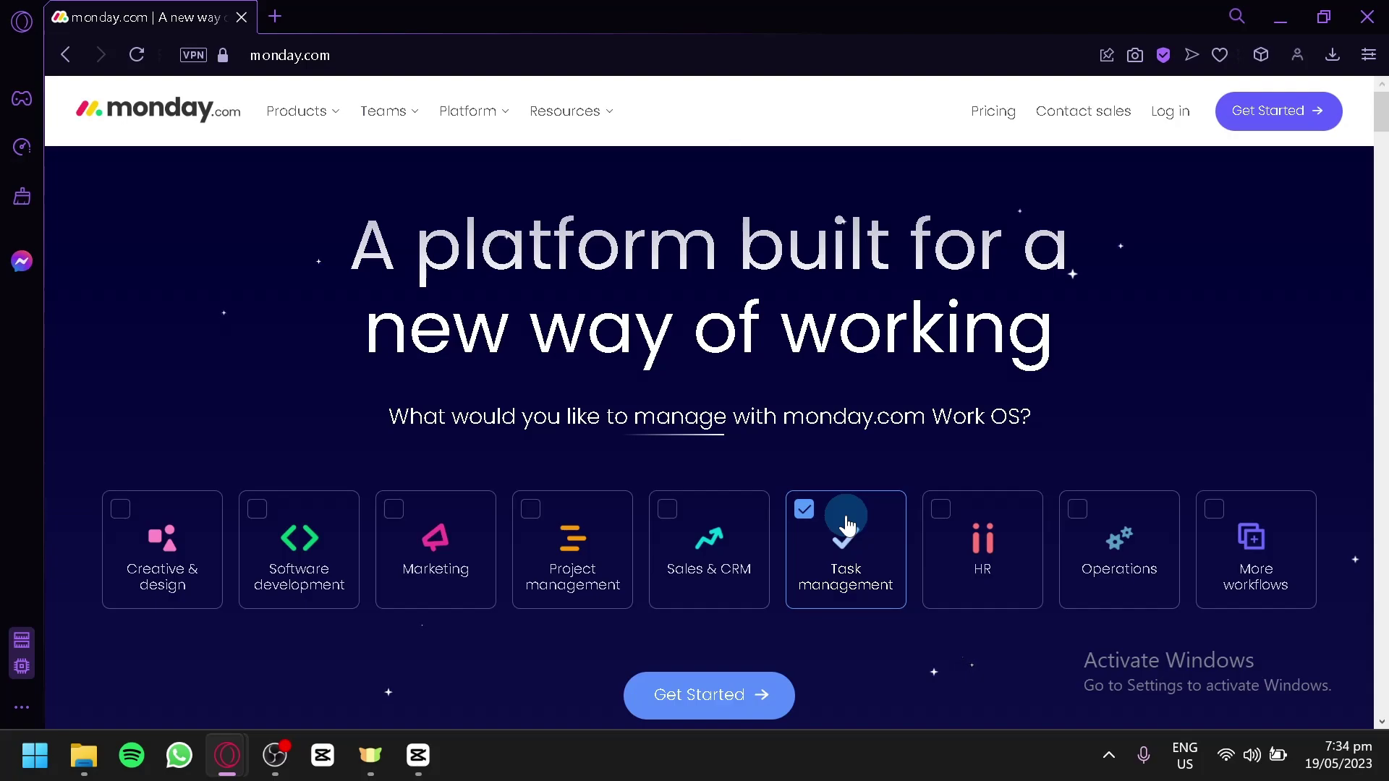
pyautogui.click(766, 701)
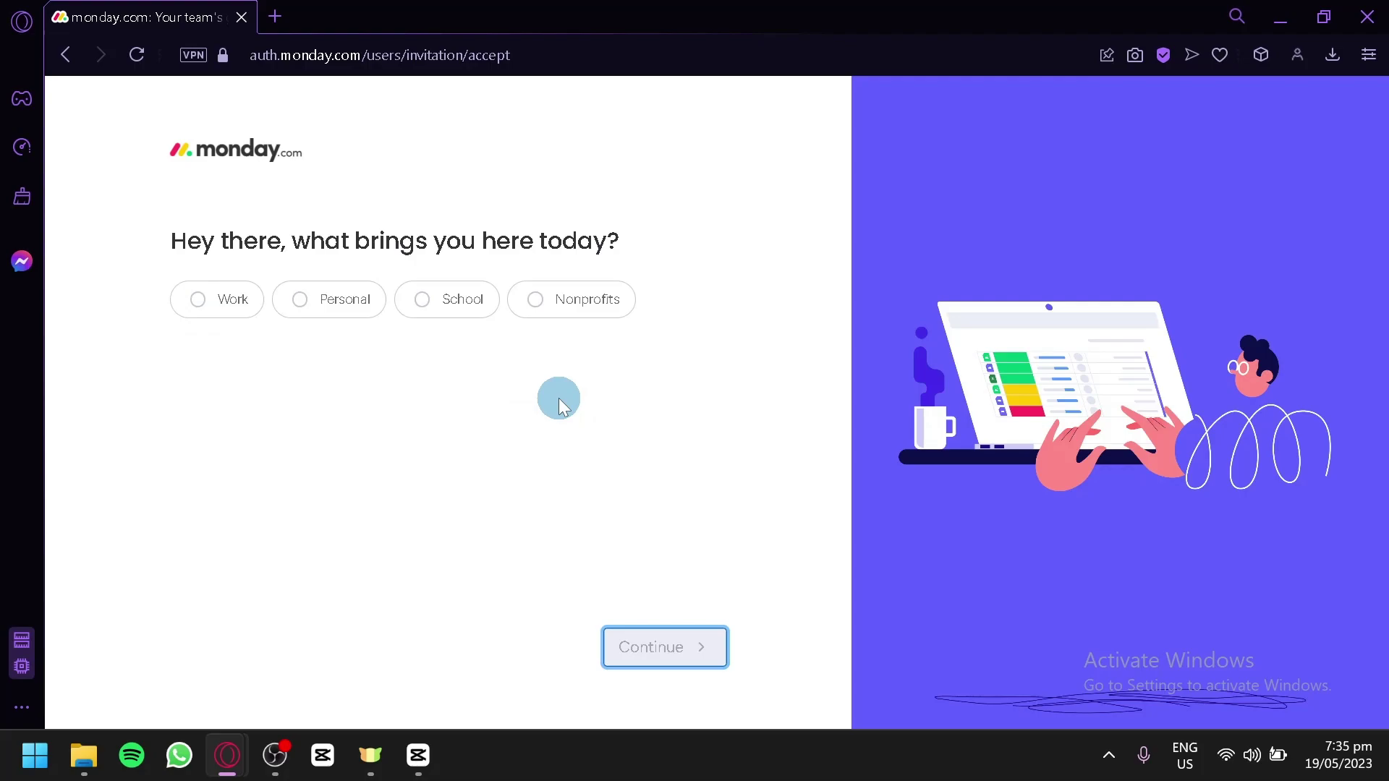
# - Answer the sign-up questions with Nonprofits as the purpose and IT staff as the current role, and continue
pyautogui.click(578, 300)
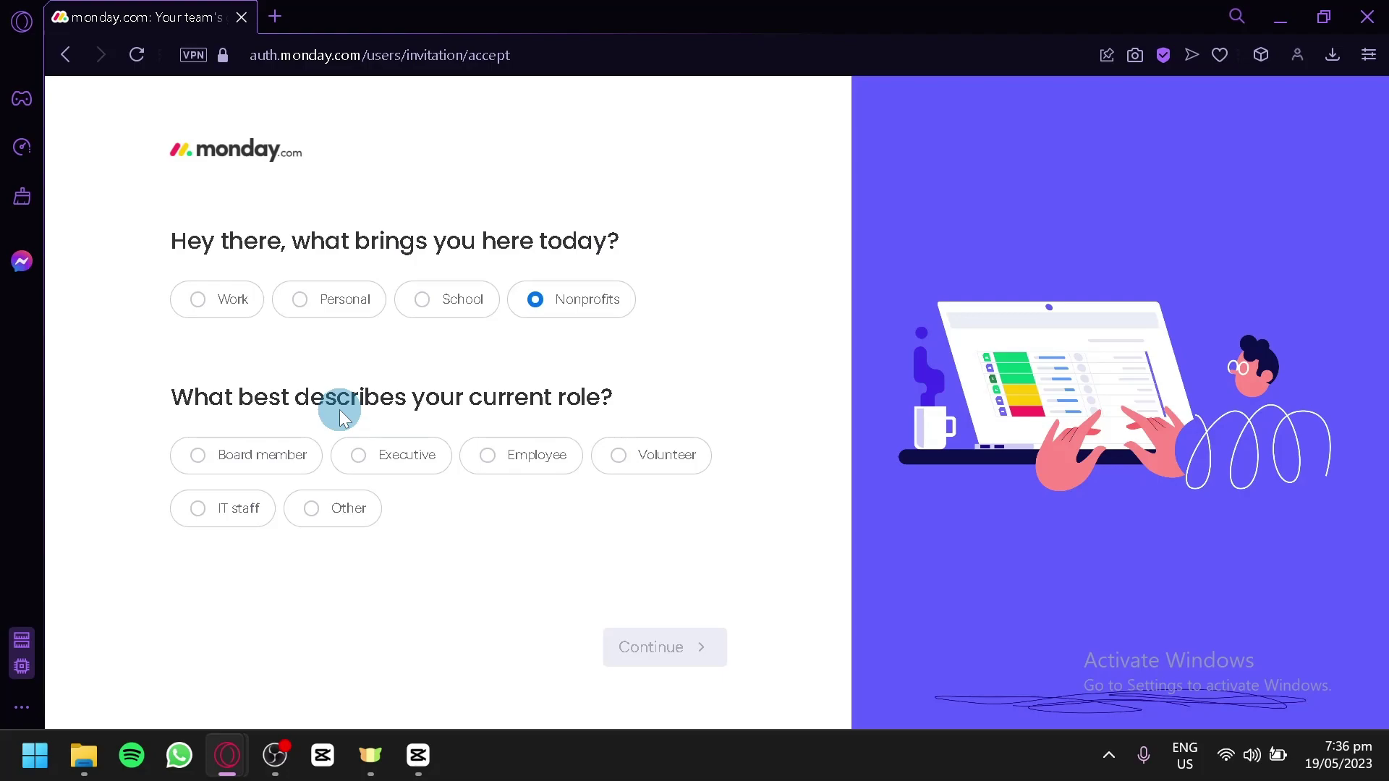
pyautogui.click(196, 508)
pyautogui.click(651, 645)
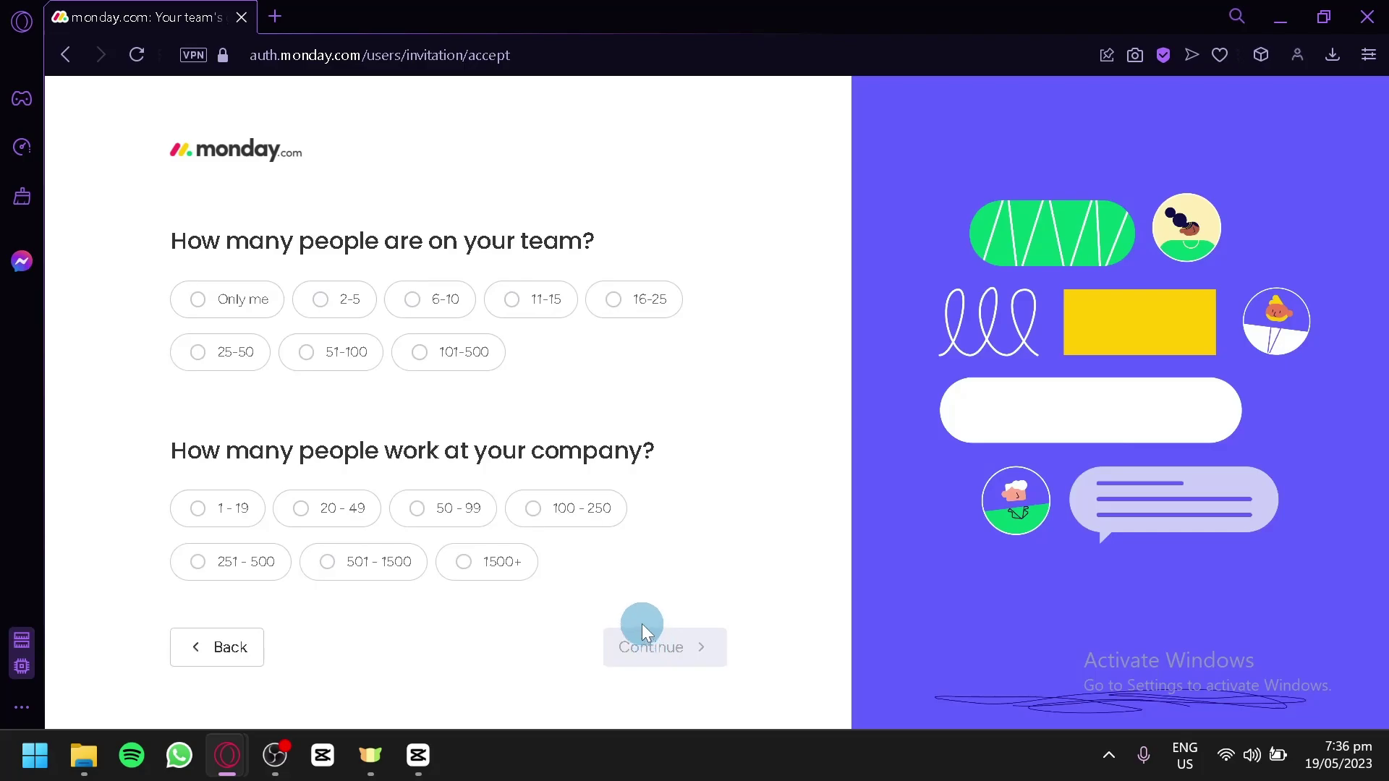
# - Set the team size to 2-5 people and the company size to 1-19, and continue
pyautogui.click(348, 292)
pyautogui.click(233, 515)
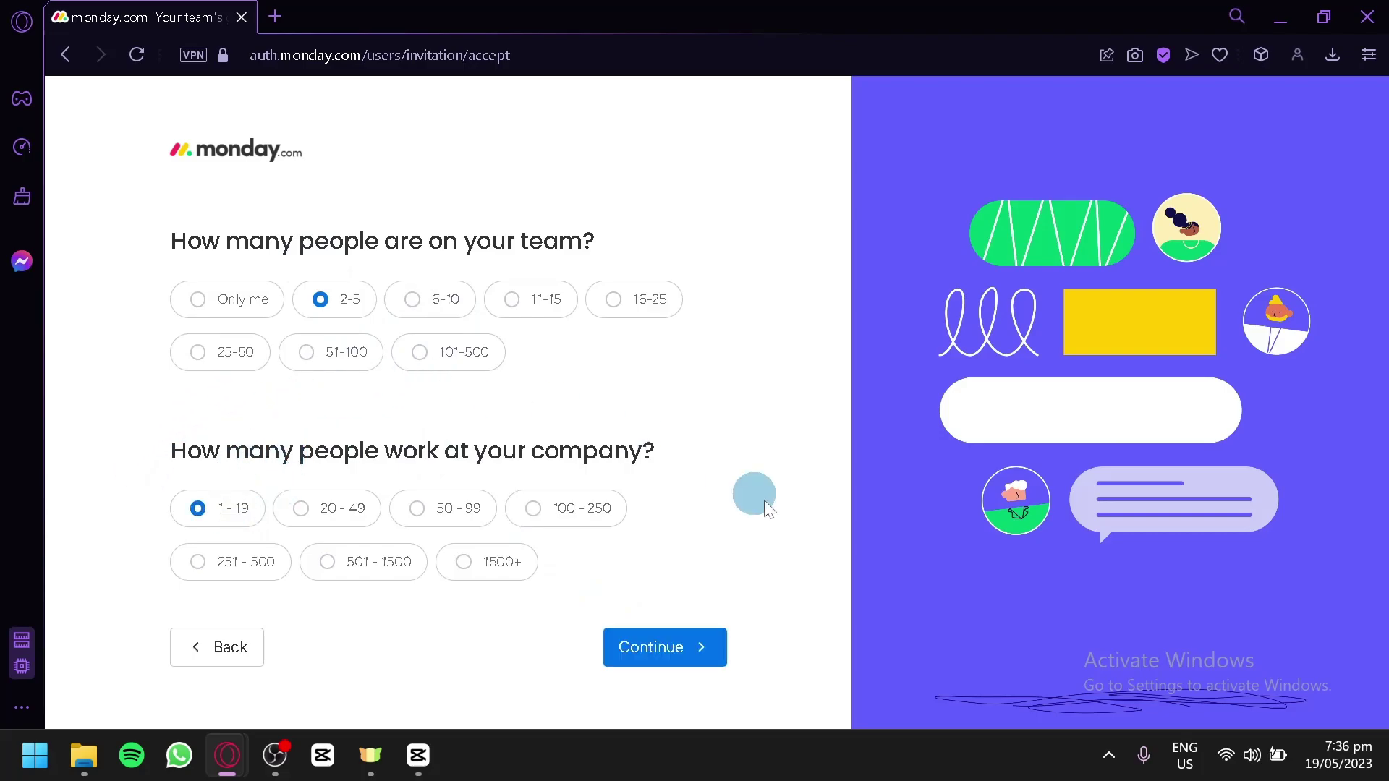
pyautogui.click(652, 648)
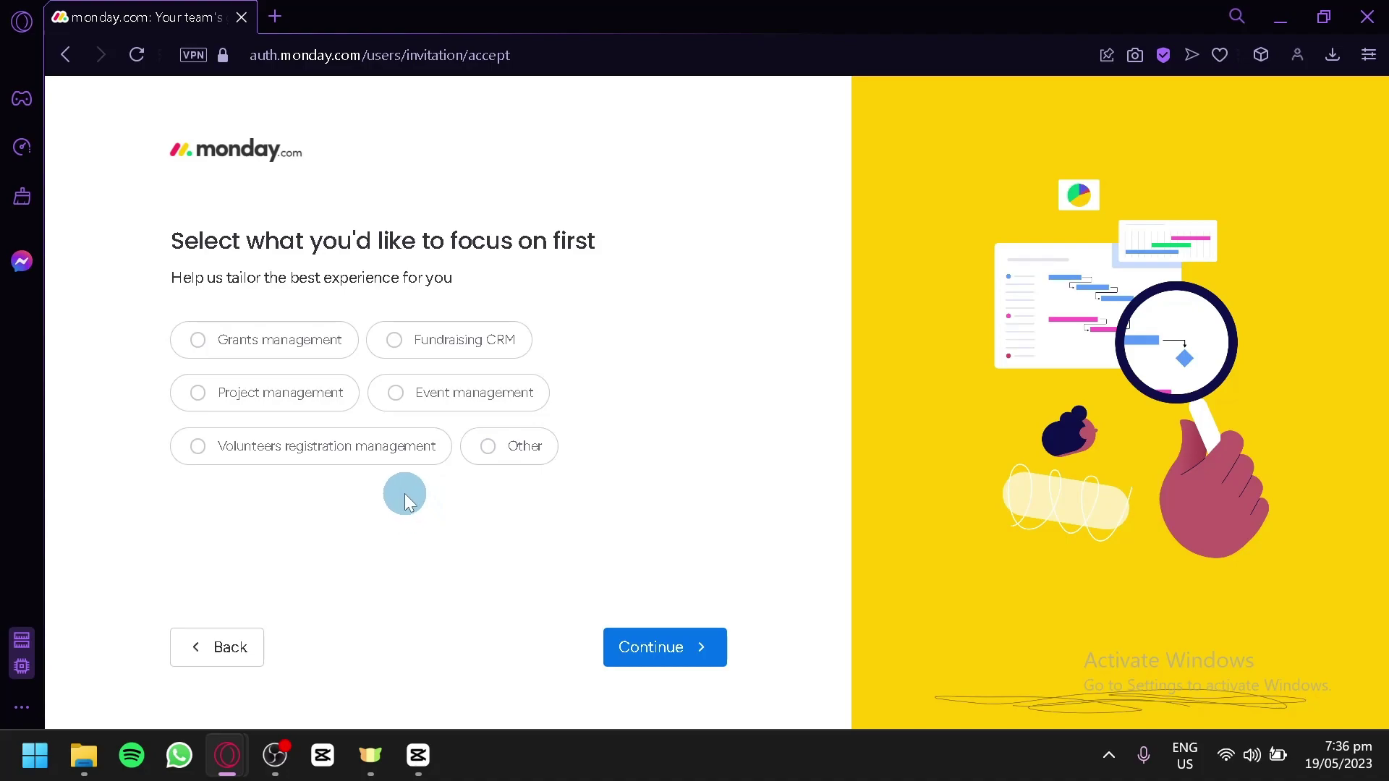
# - Select Project management as the first focus and skip the question about what help is needed
pyautogui.click(271, 394)
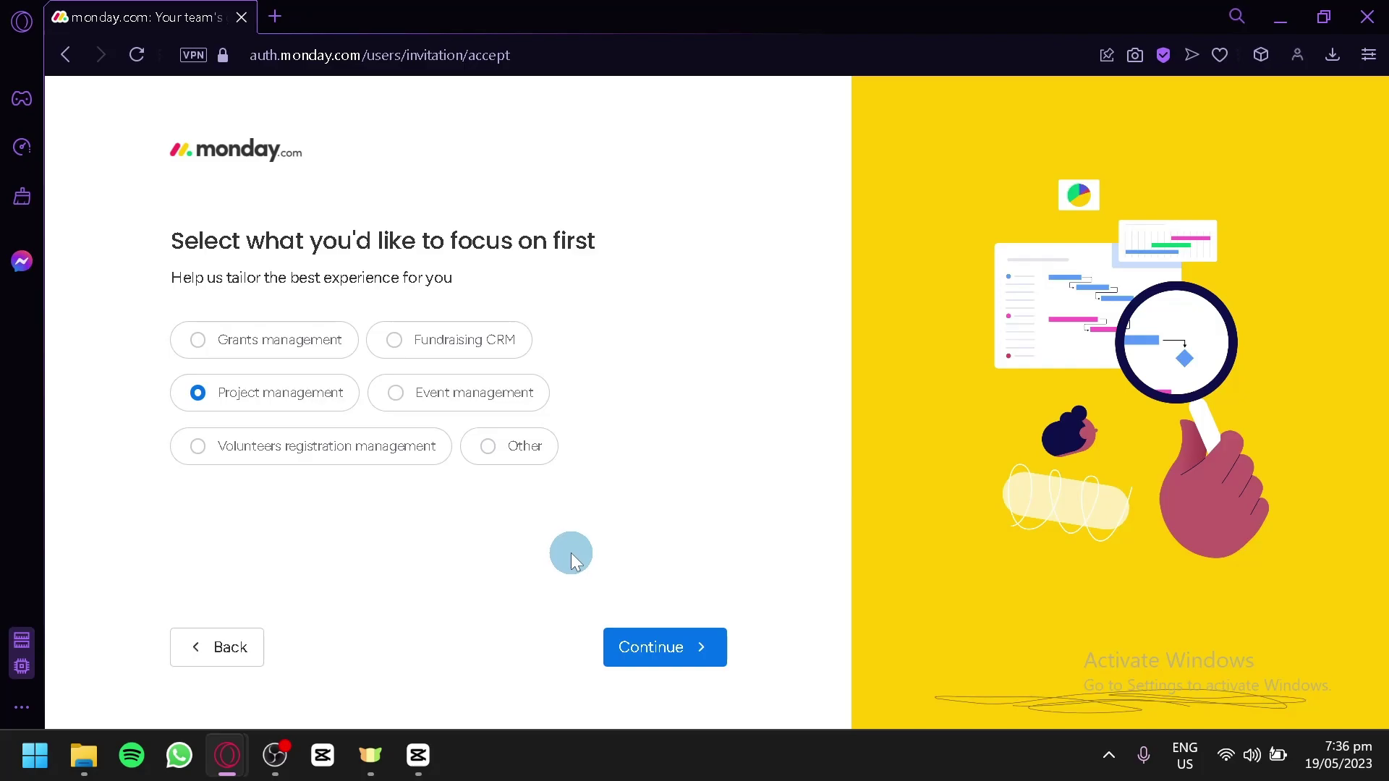
pyautogui.click(698, 648)
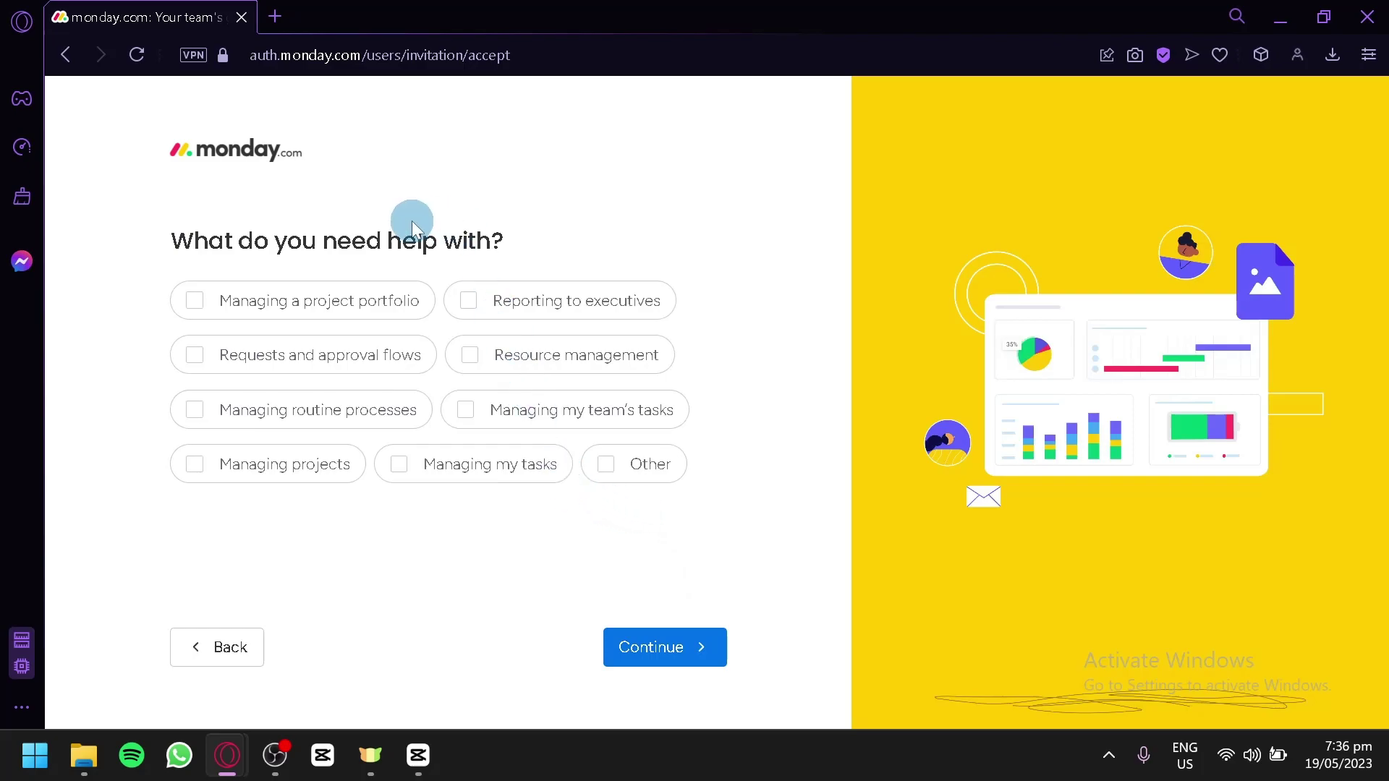
pyautogui.click(635, 646)
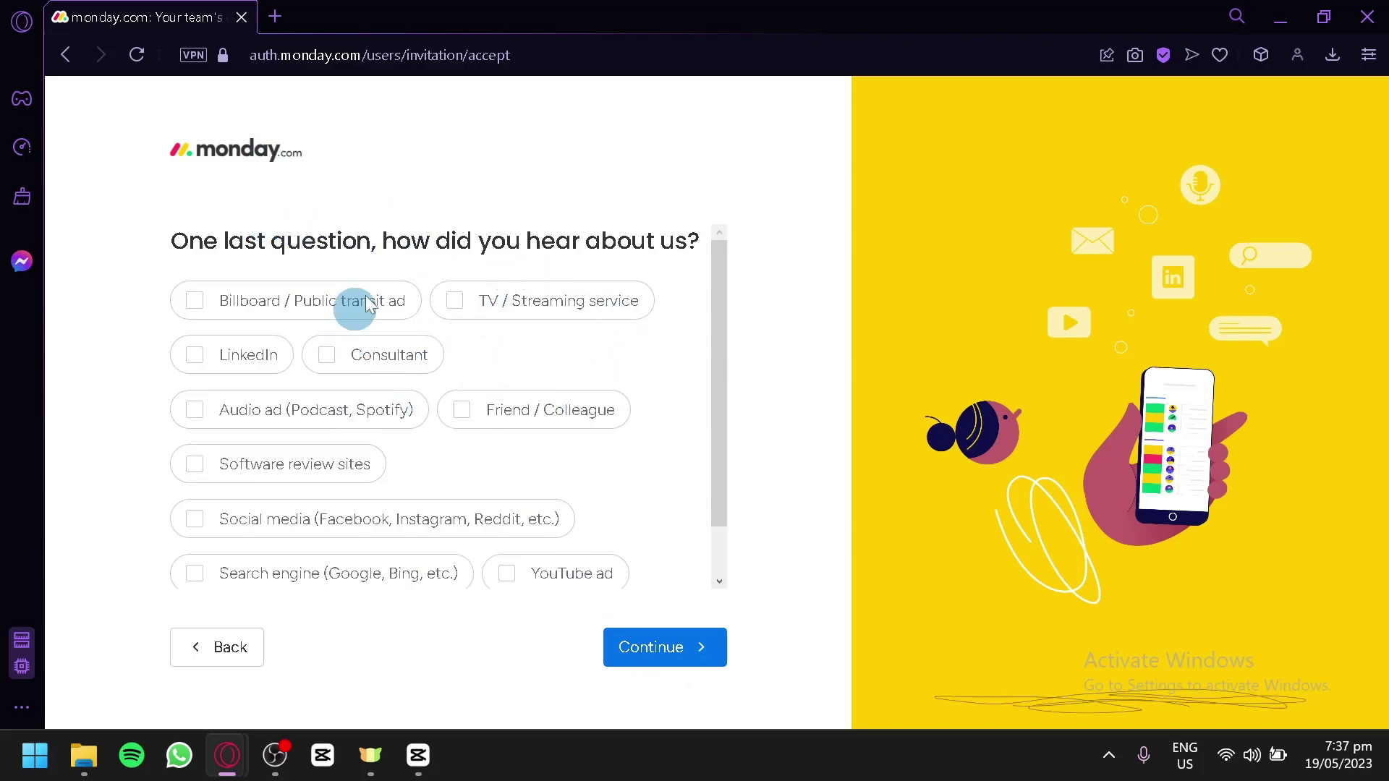
# - Look through the answers on how monday.com was heard about and continue without selecting any
pyautogui.scroll(-1, 625, 321)
pyautogui.scroll(1, 651, 362)
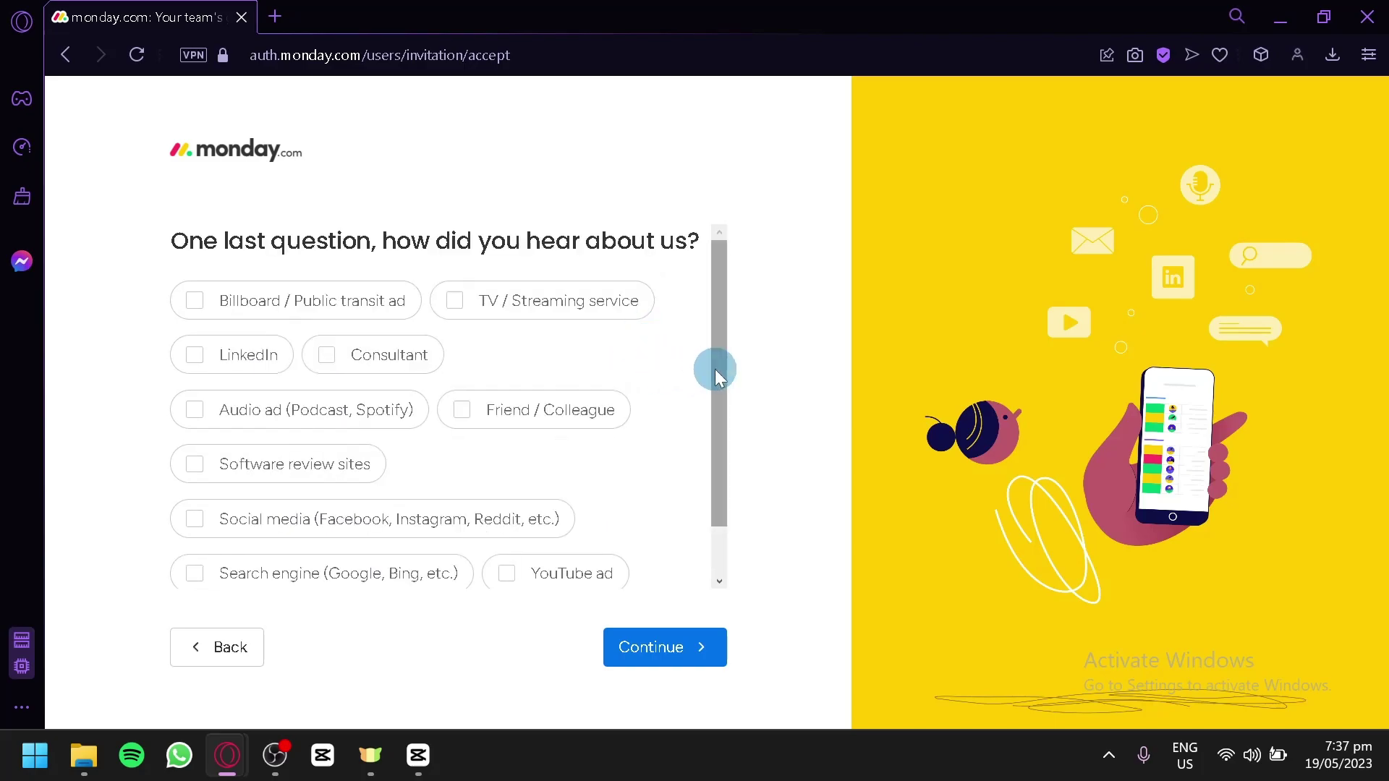
pyautogui.moveTo(714, 369); pyautogui.dragTo(664, 478)
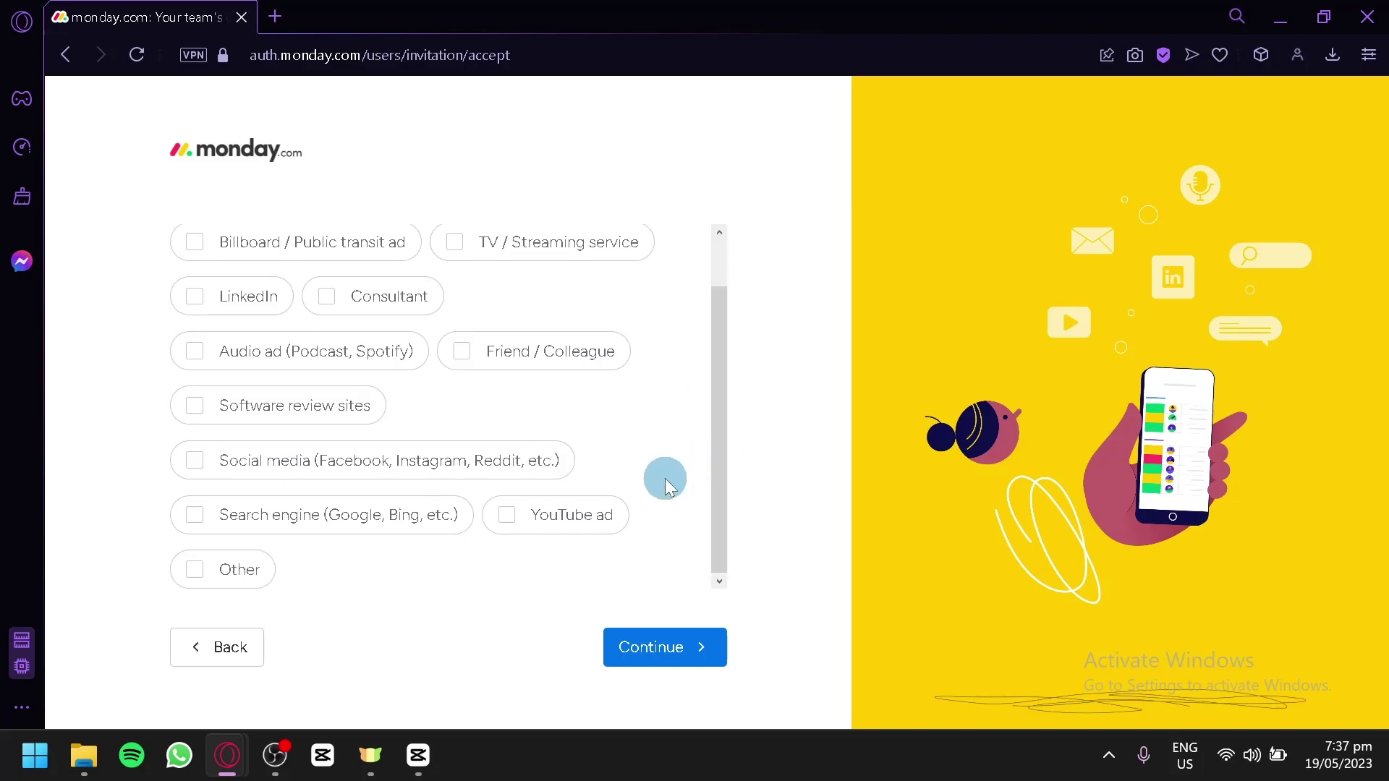
pyautogui.scroll(1, 667, 479)
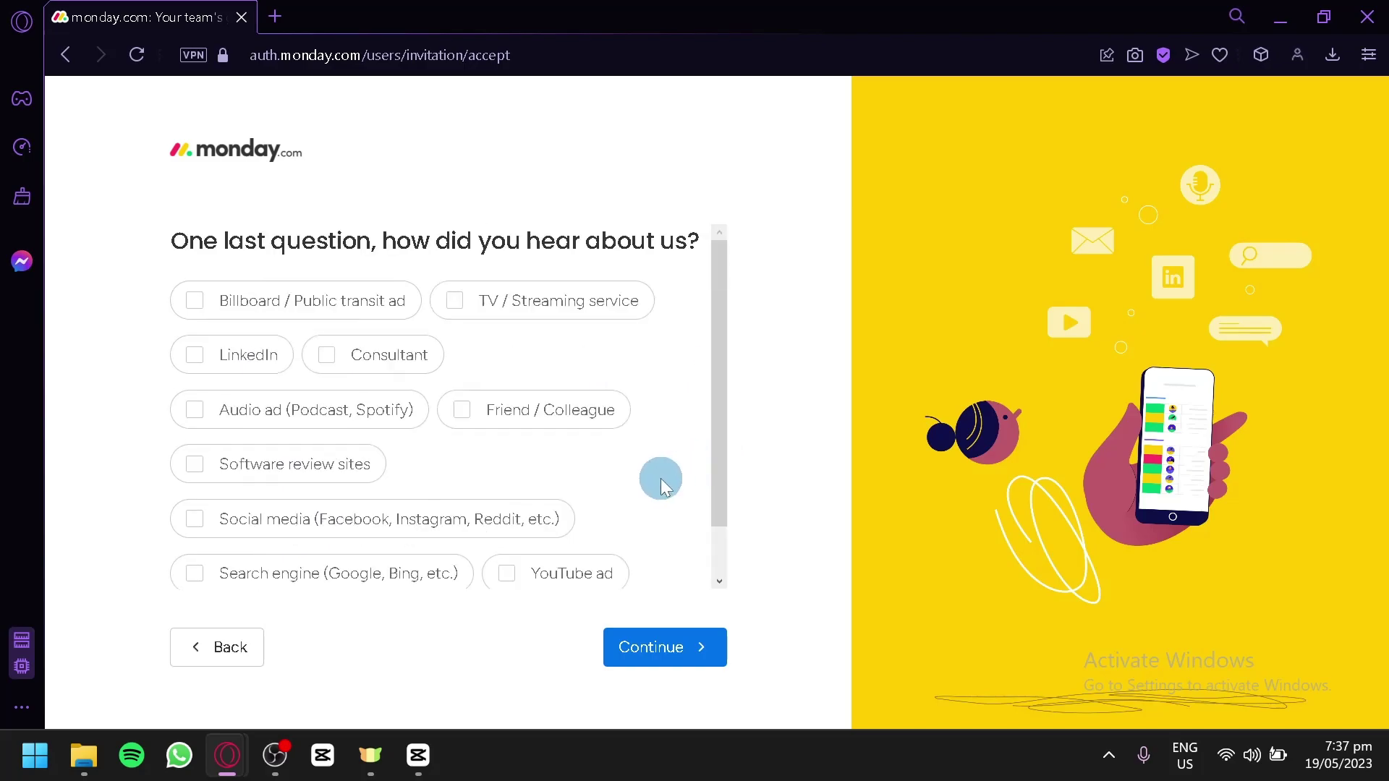
pyautogui.click(658, 650)
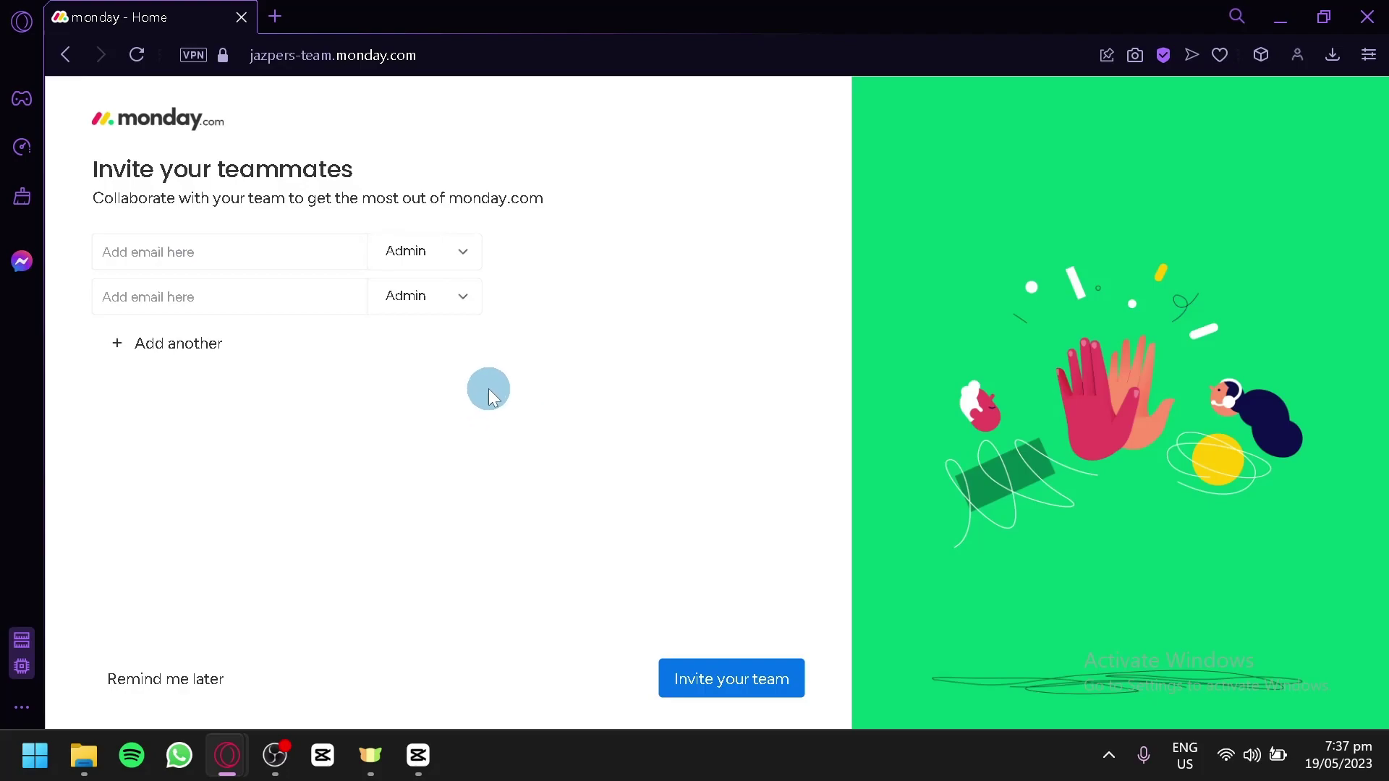
# - Check which roles are available for the first invited teammate, leaving the role as Admin
pyautogui.click(461, 253)
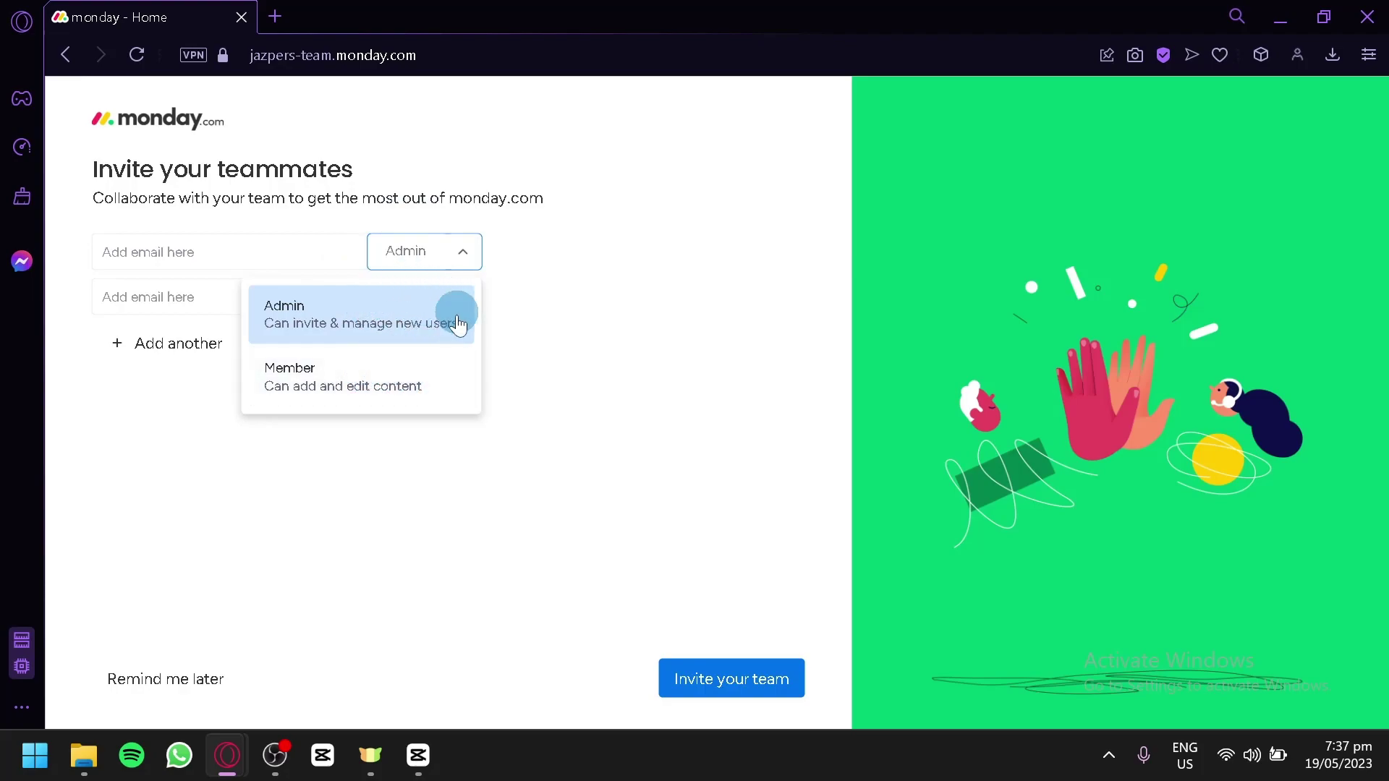
pyautogui.click(506, 554)
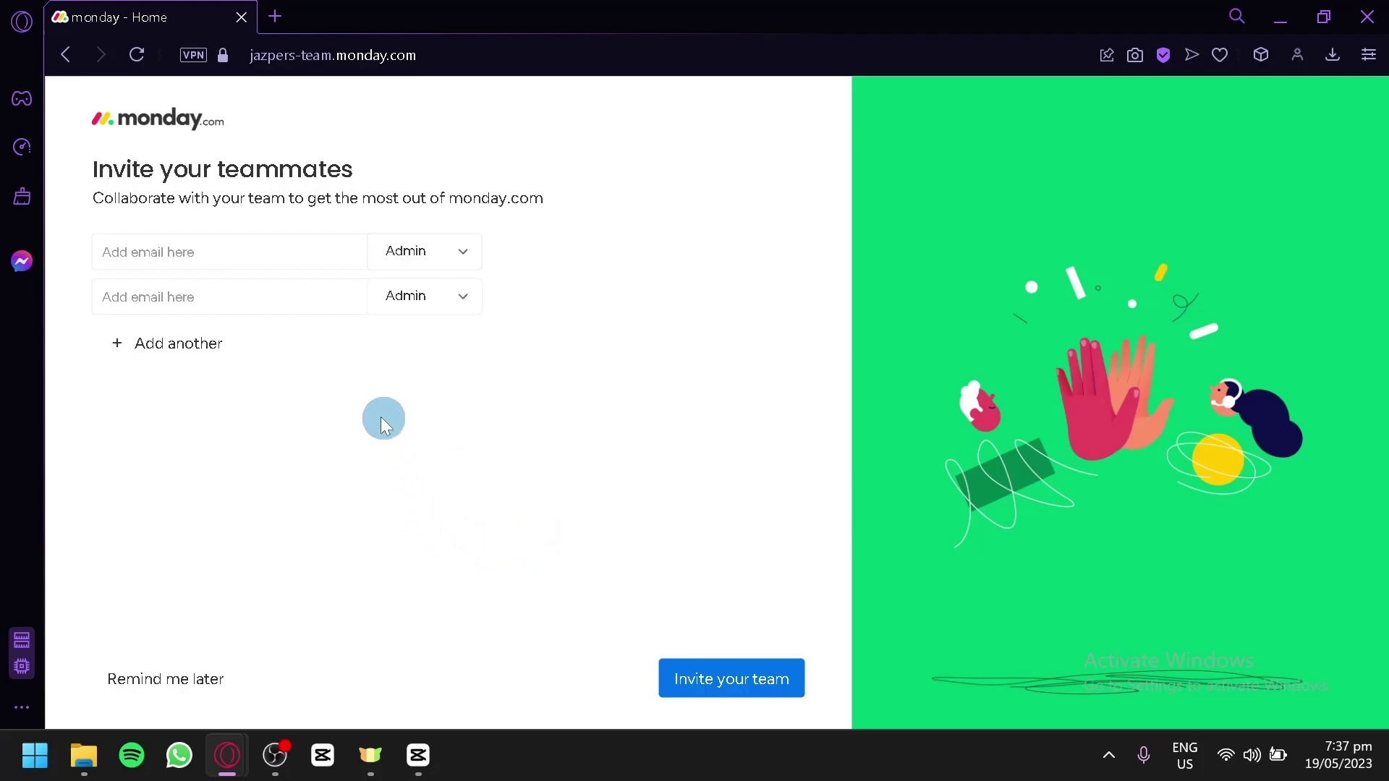
# - Add three more e-mail rows to the teammate invitation form and postpone inviting the team
pyautogui.click(163, 349)
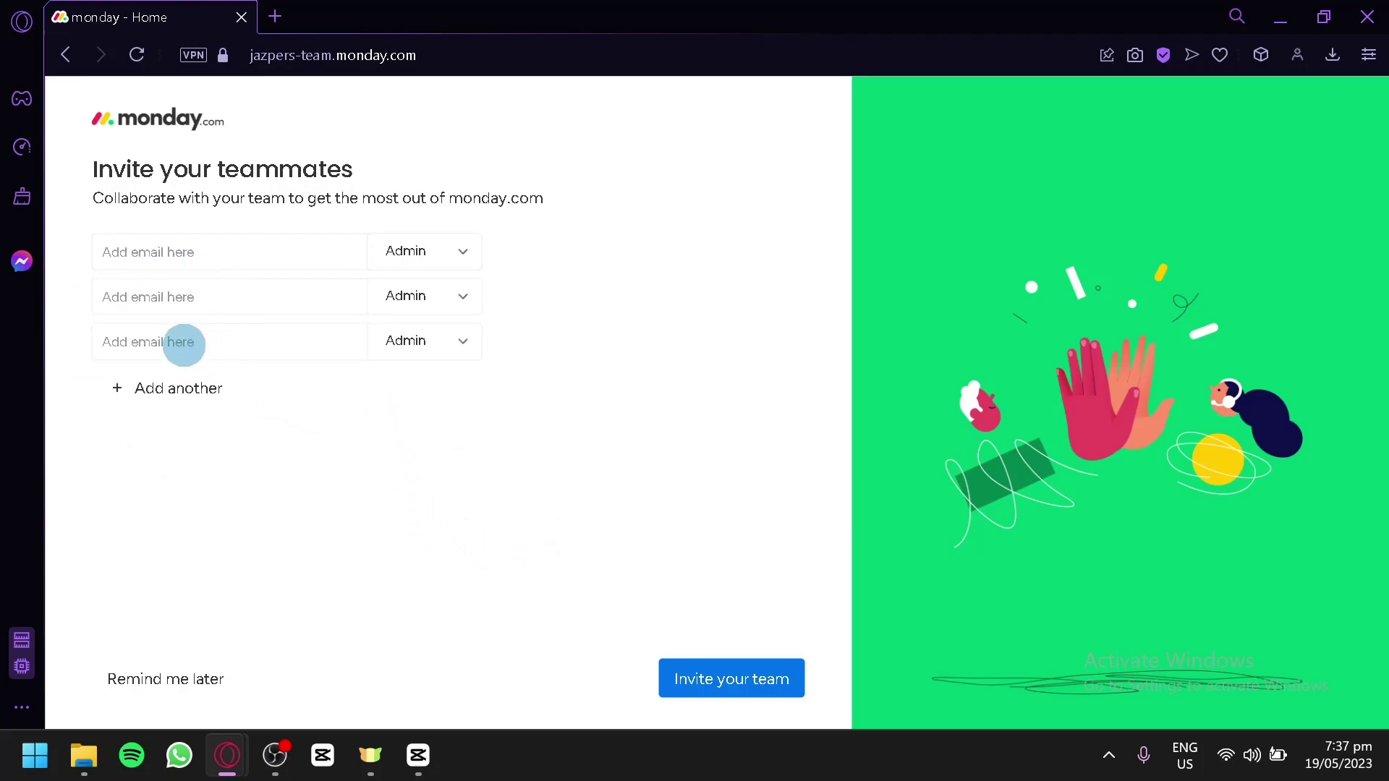
pyautogui.click(220, 392)
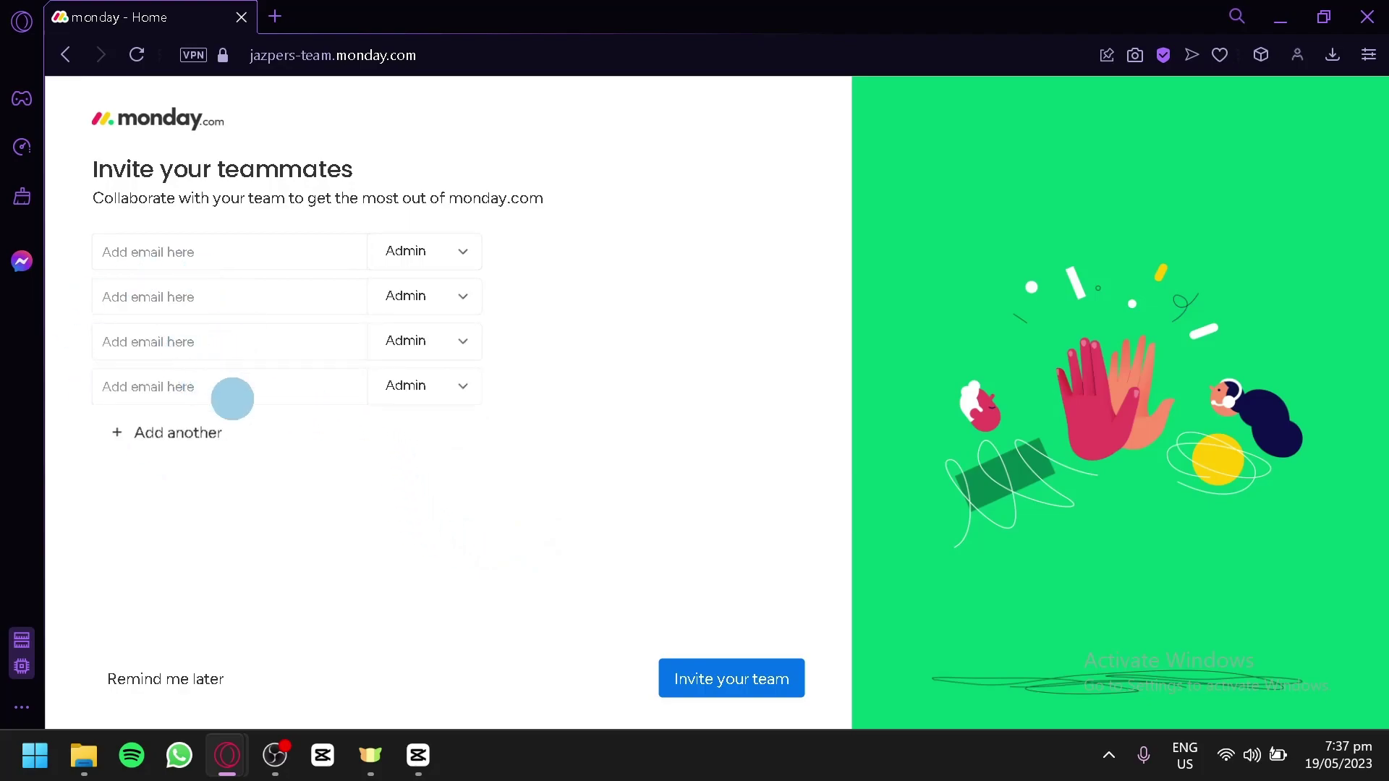
pyautogui.click(225, 443)
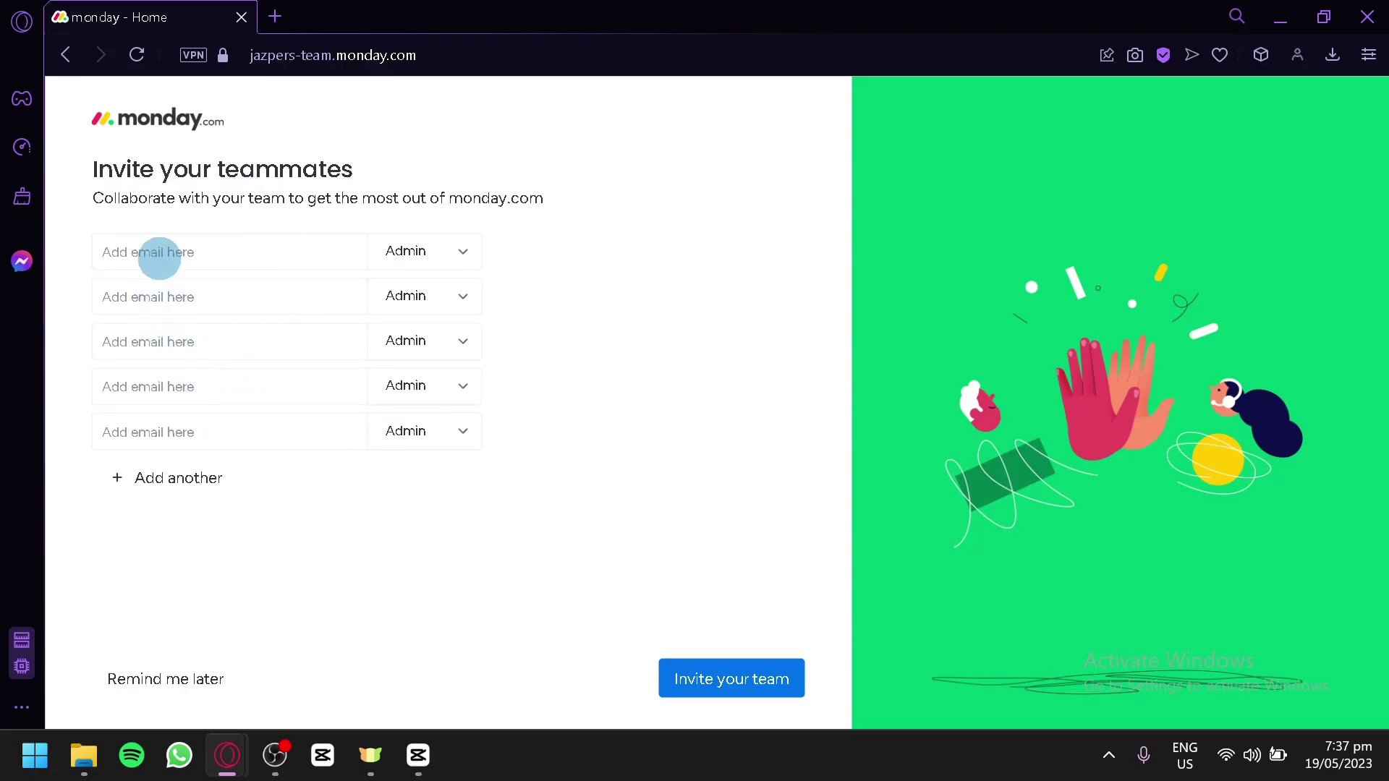
pyautogui.click(199, 690)
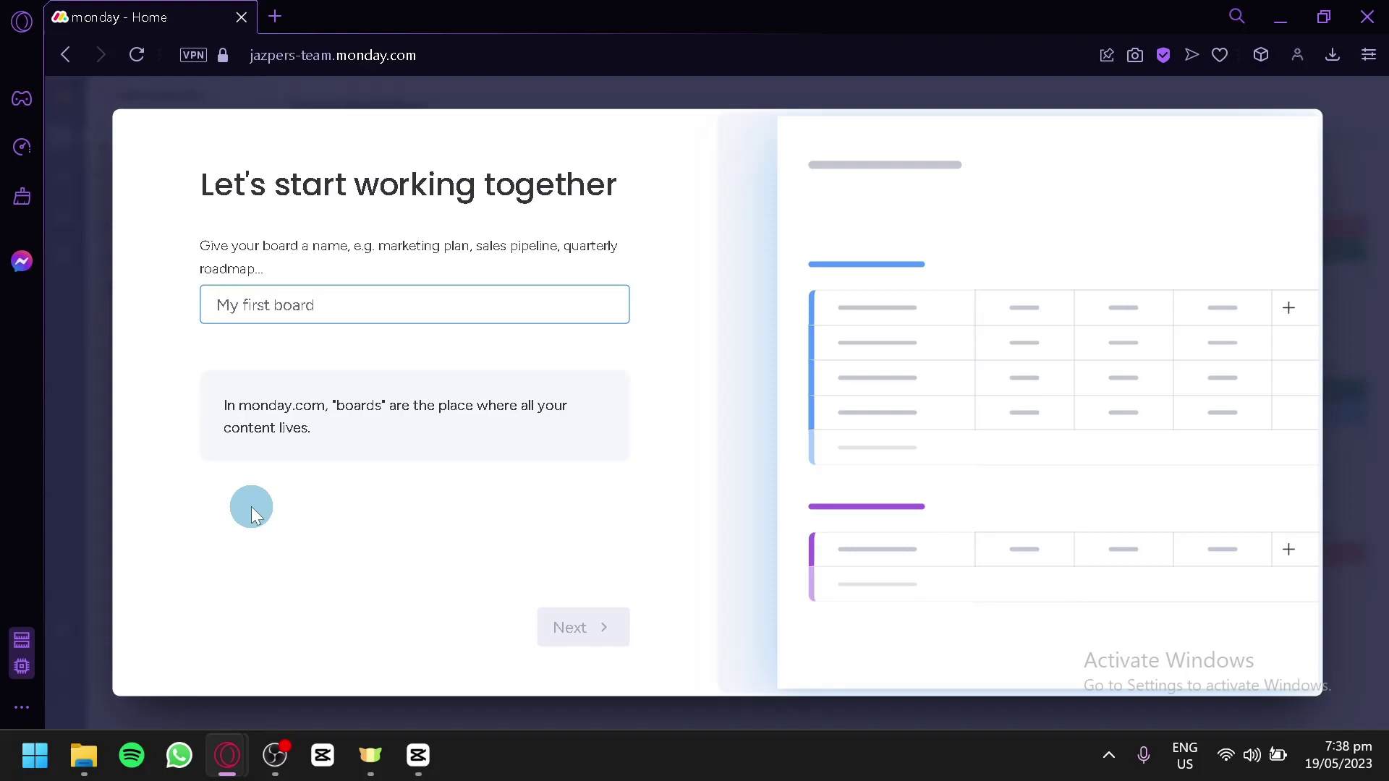
# - Name the first board "boardtesting" and keep Tasks as the items to manage
pyautogui.click(443, 309)
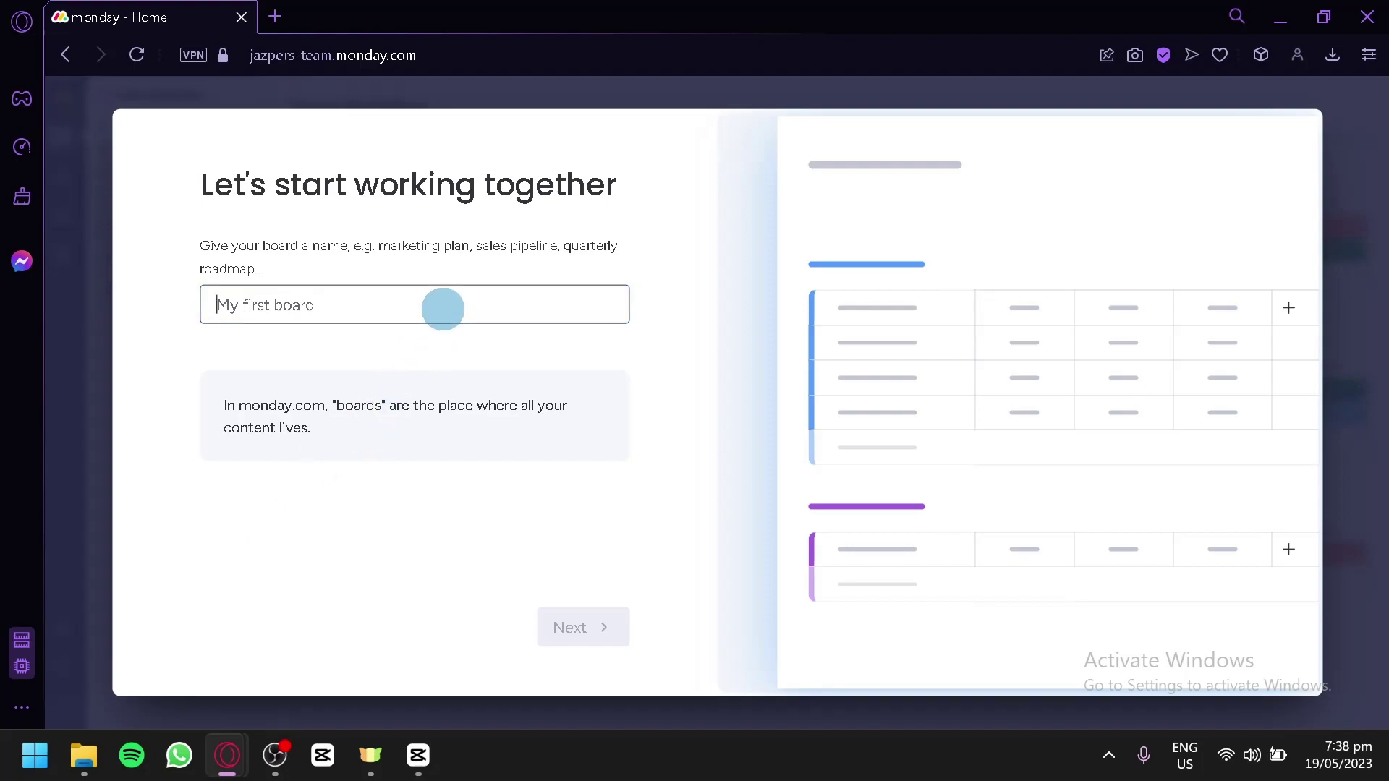
pyautogui.write('boardtest')
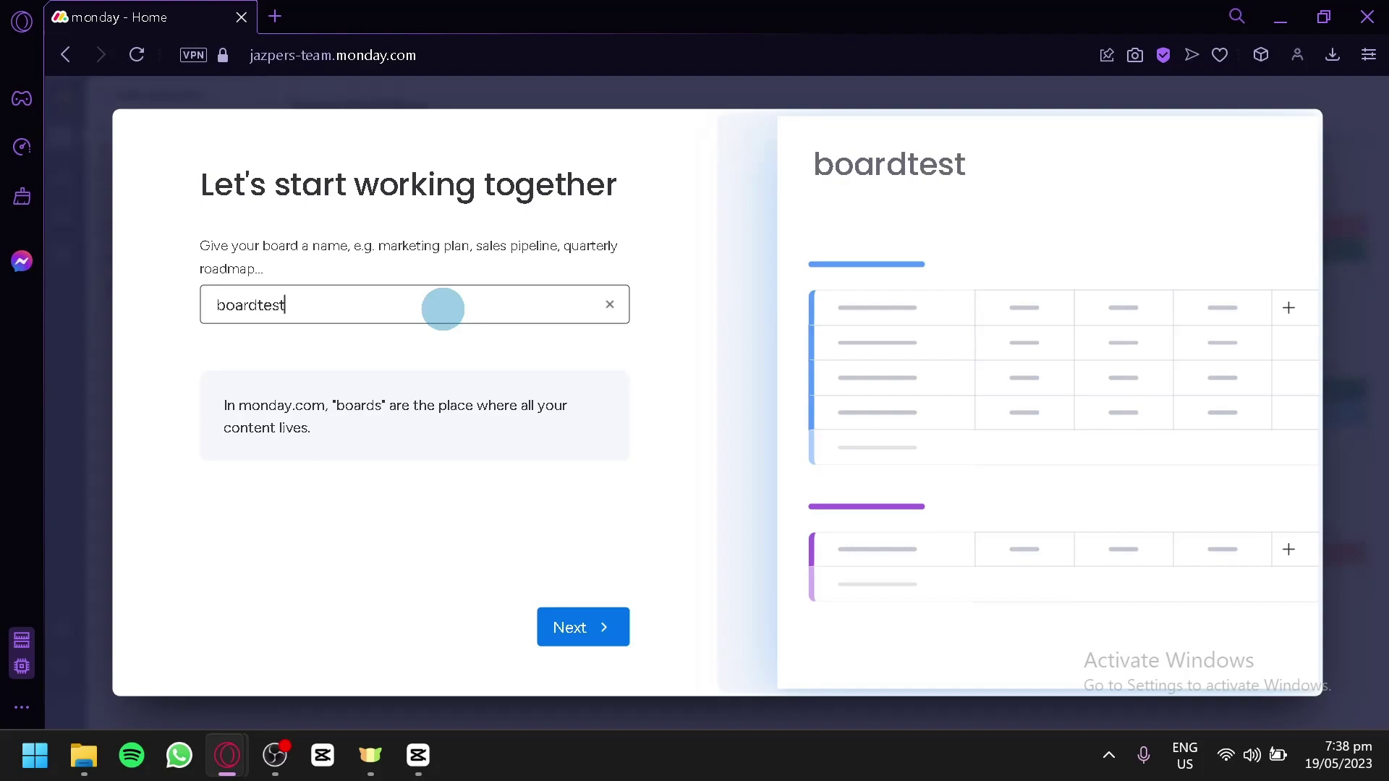
pyautogui.write('ing')
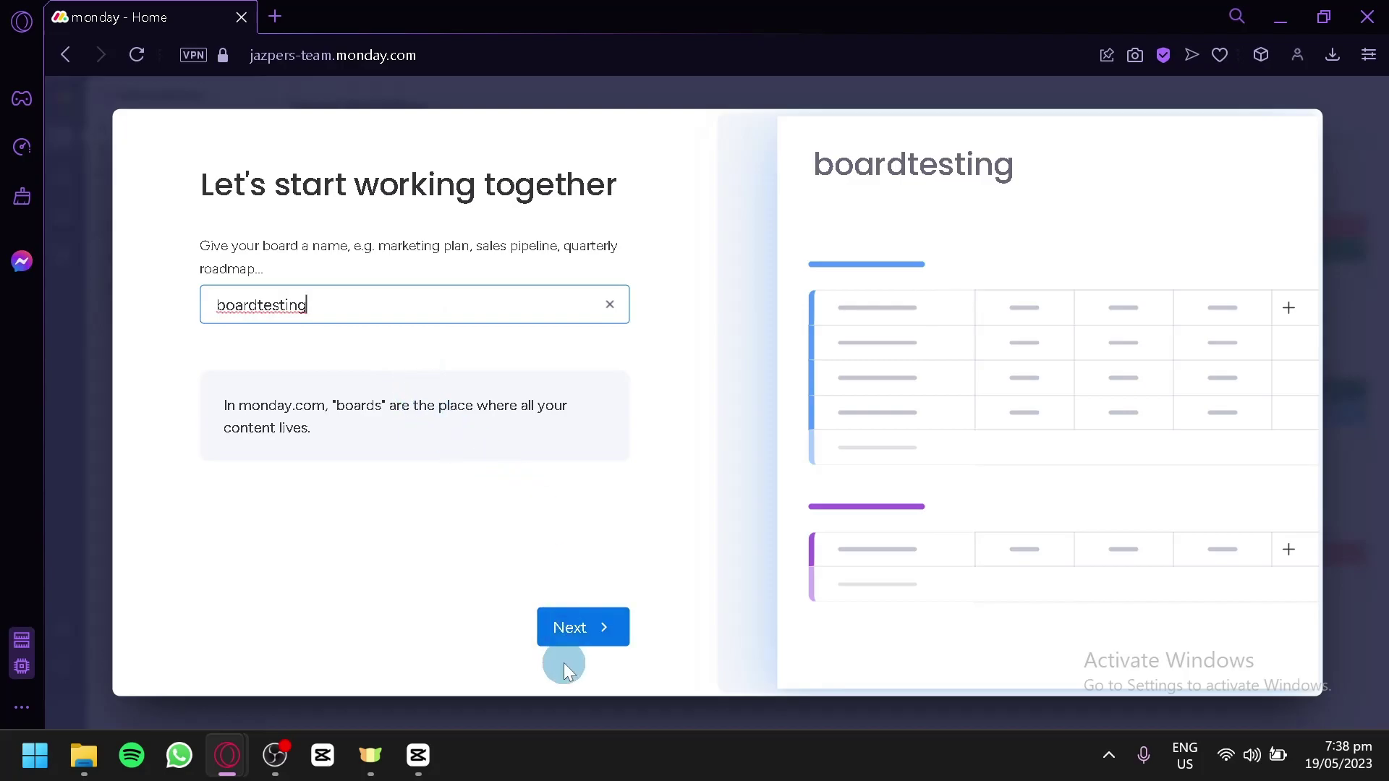
pyautogui.click(568, 628)
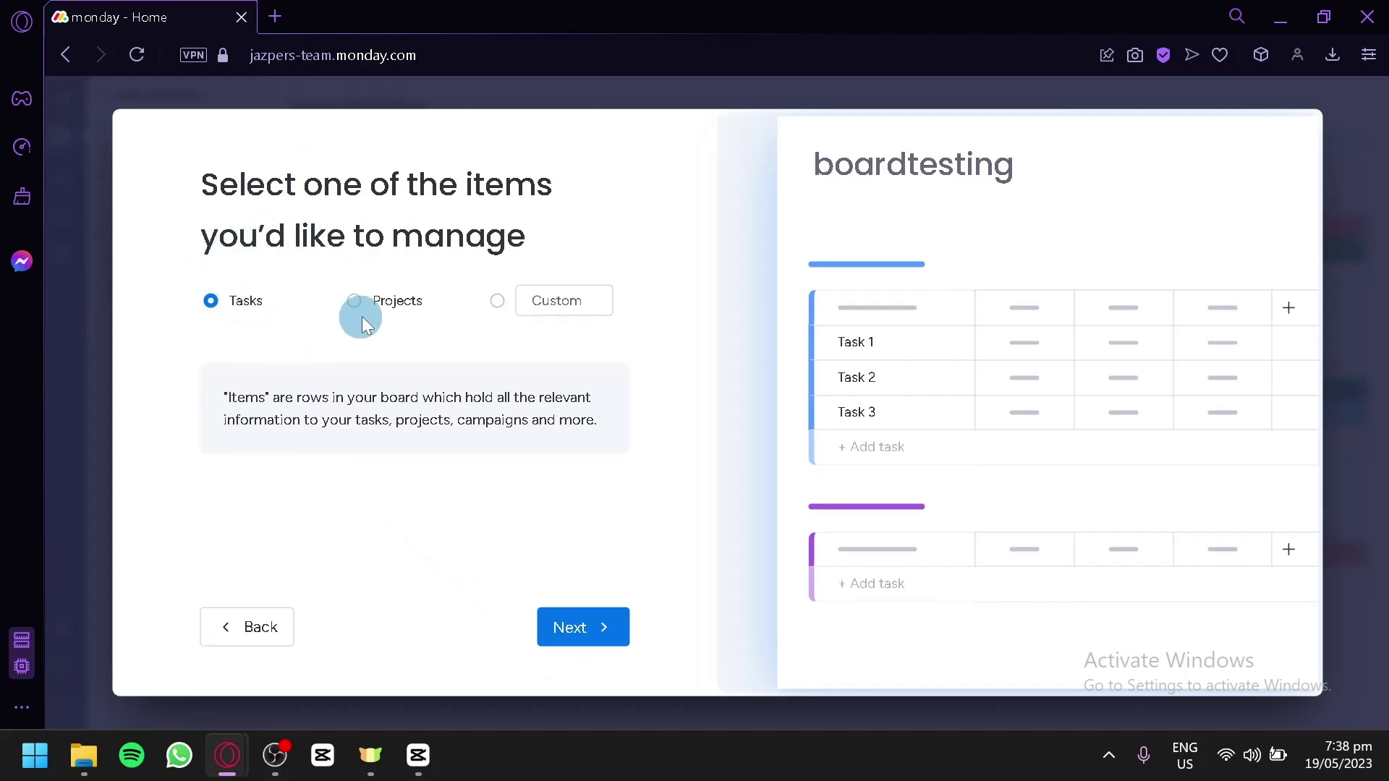
pyautogui.click(568, 628)
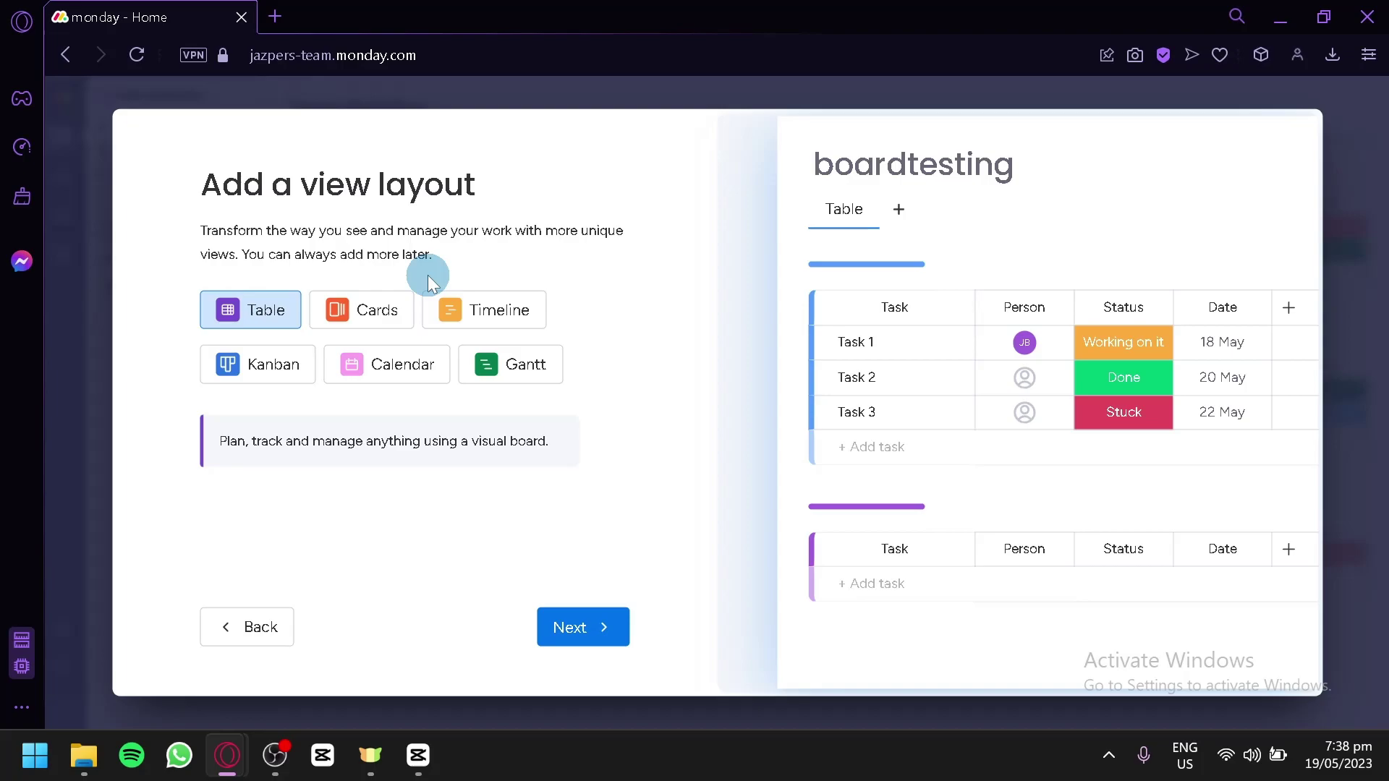
# - Preview the Cards, Timeline, Kanban and Calendar layouts for the board and select Gantt as its view
pyautogui.click(403, 310)
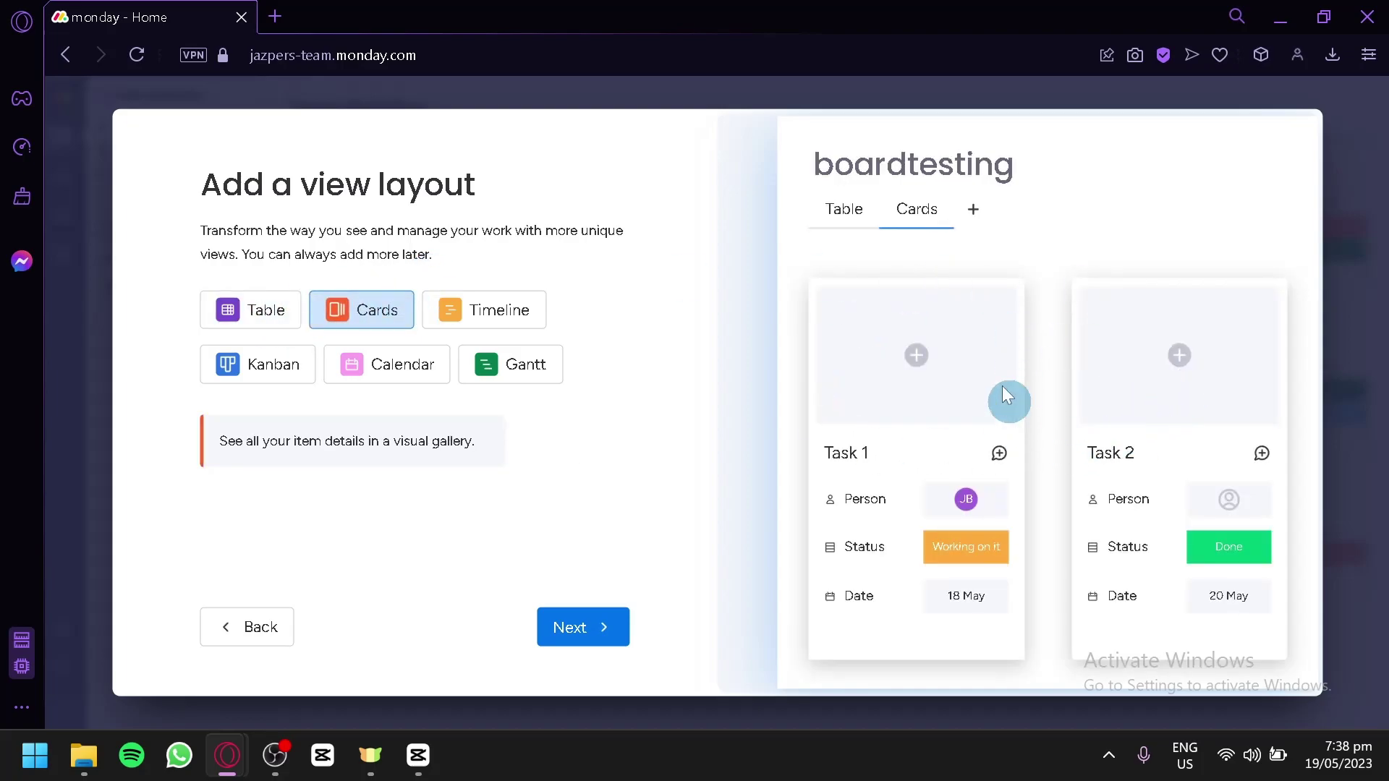
pyautogui.click(515, 310)
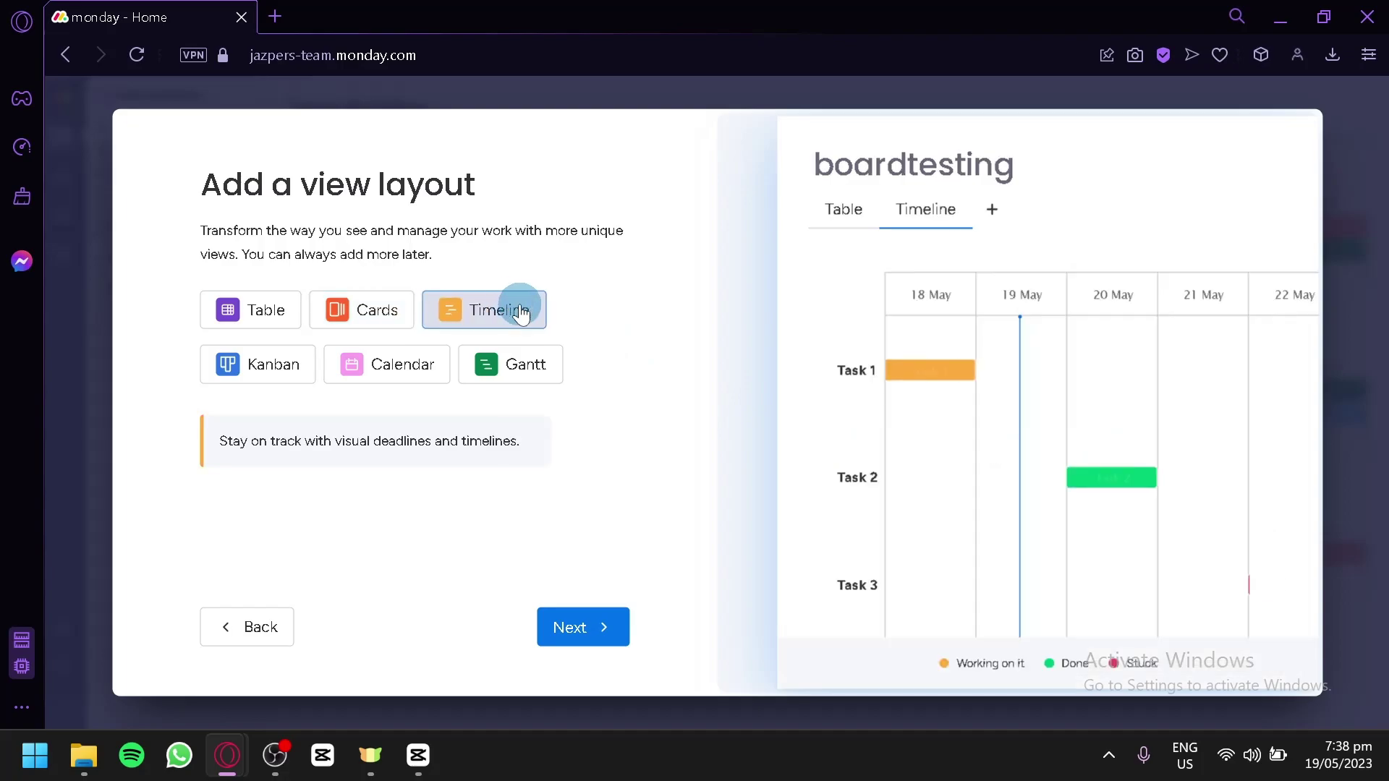
pyautogui.click(239, 373)
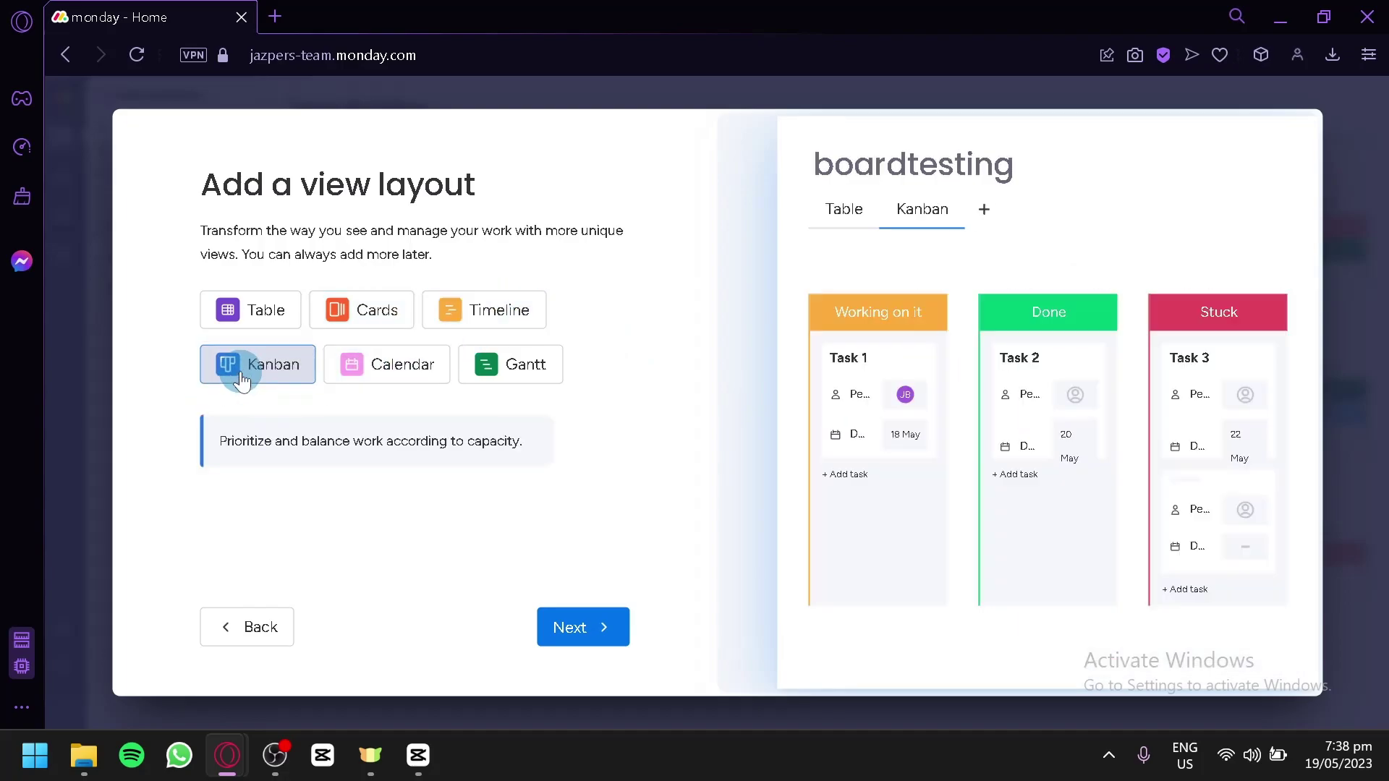
pyautogui.click(370, 378)
pyautogui.click(495, 383)
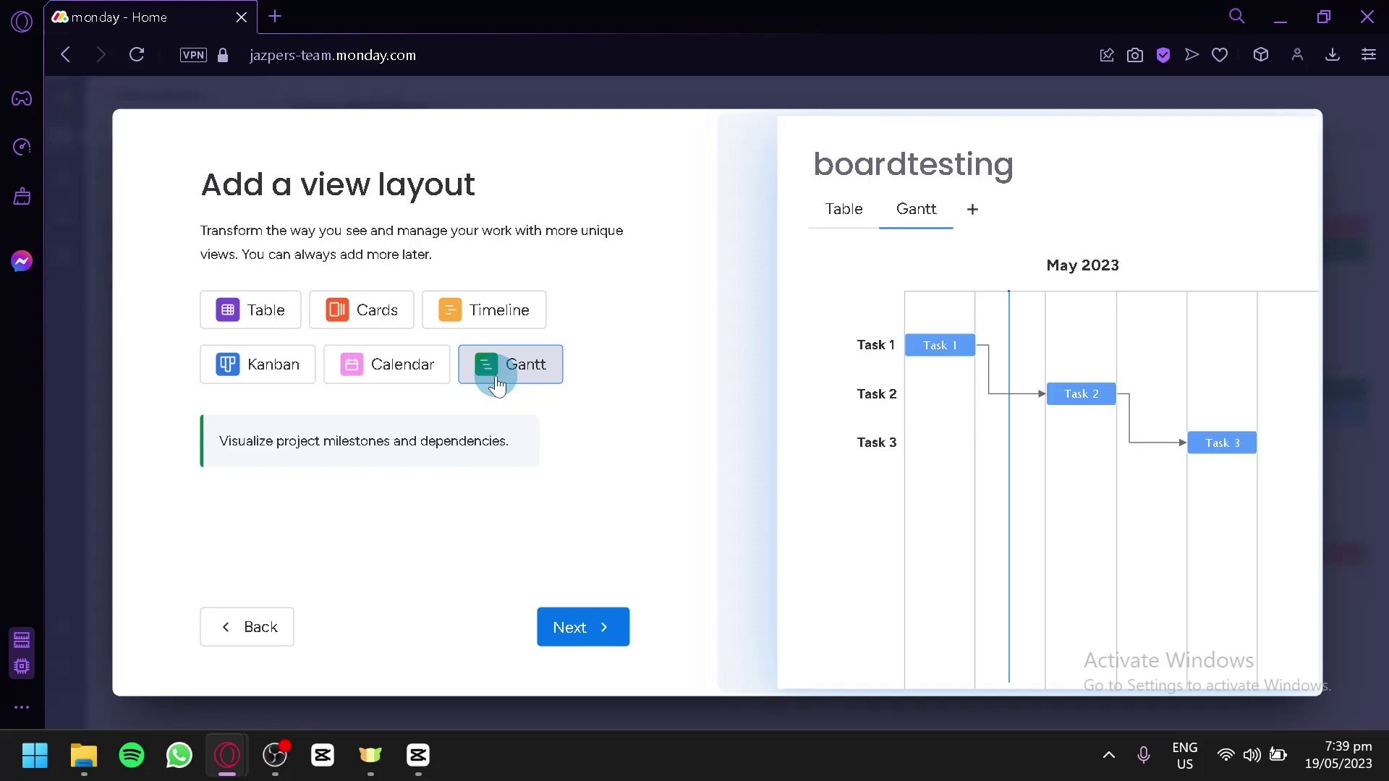
# - Choose the Table layout for the board and name the first task "Prepare project"
pyautogui.click(219, 311)
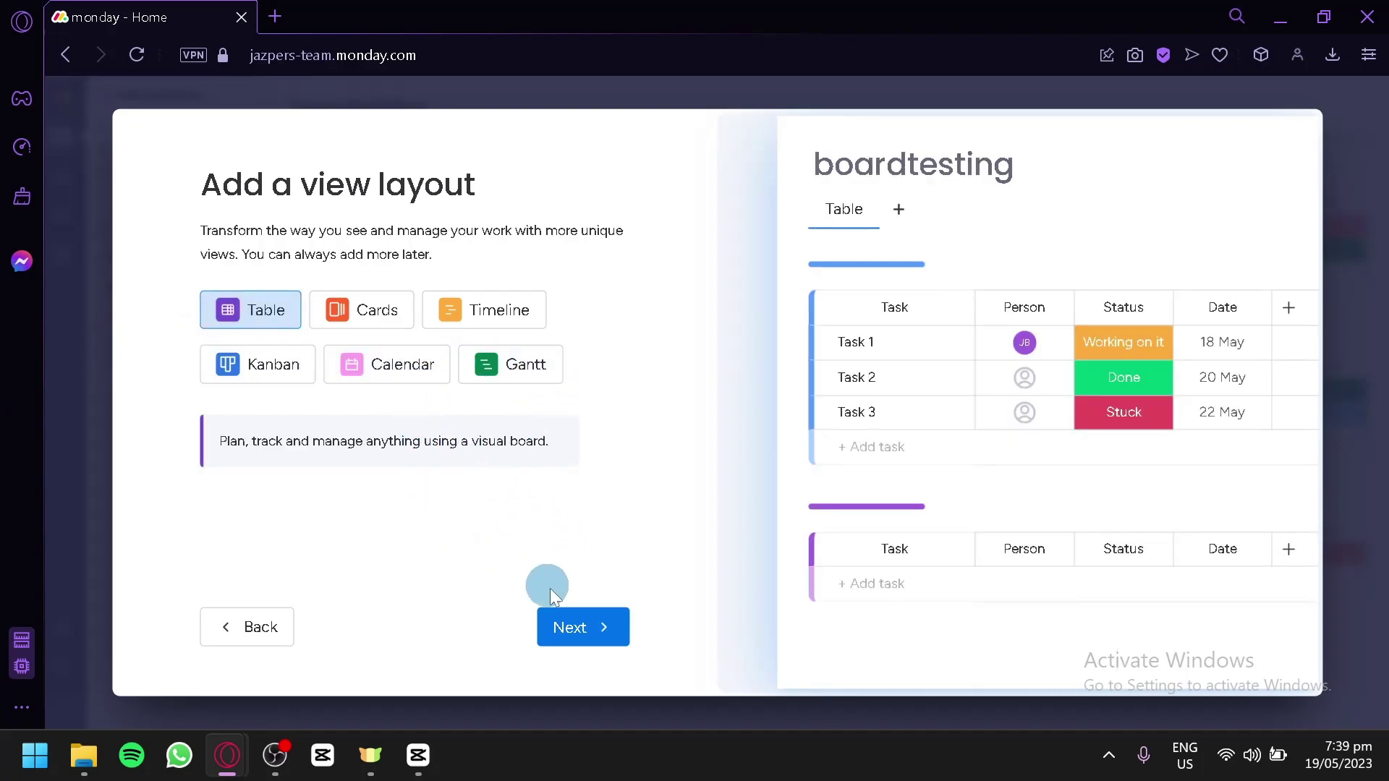
pyautogui.click(583, 629)
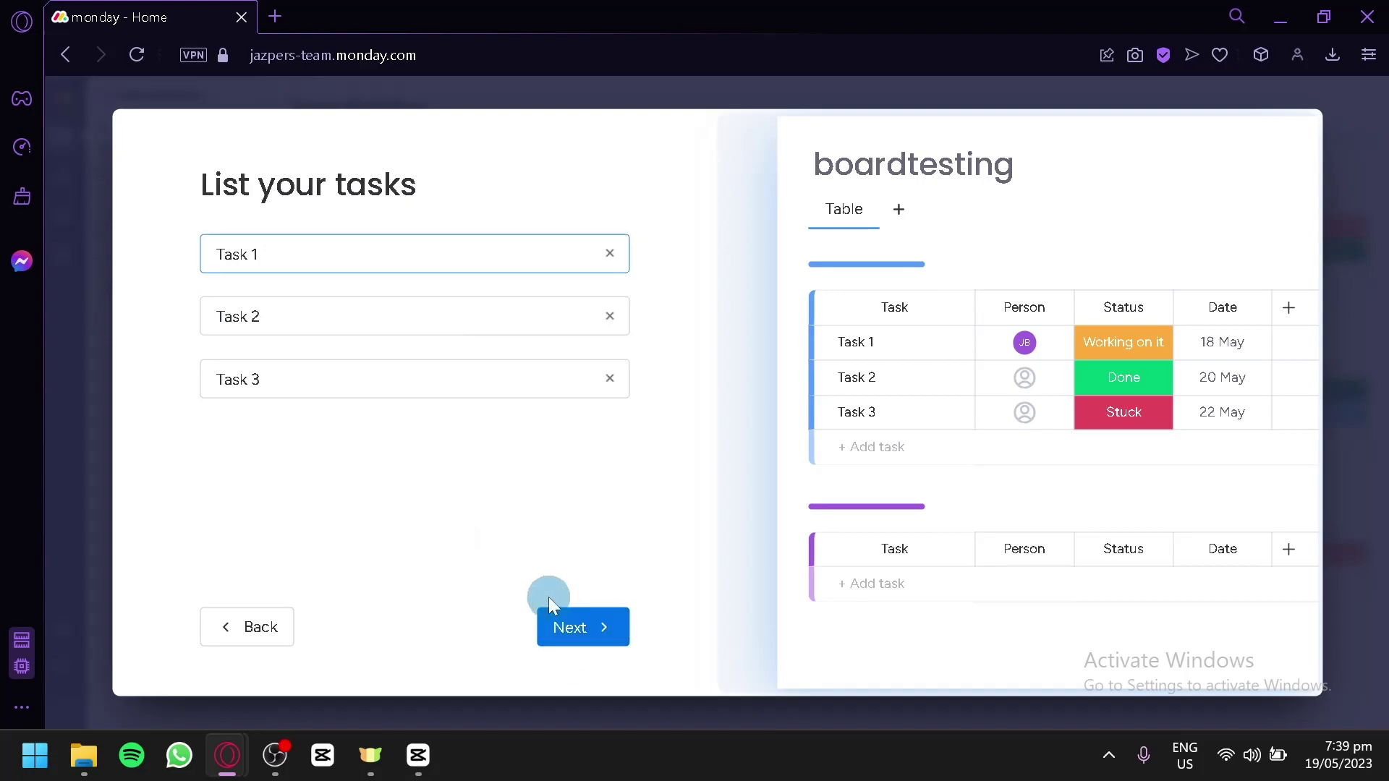
pyautogui.moveTo(335, 254); pyautogui.dragTo(161, 257)
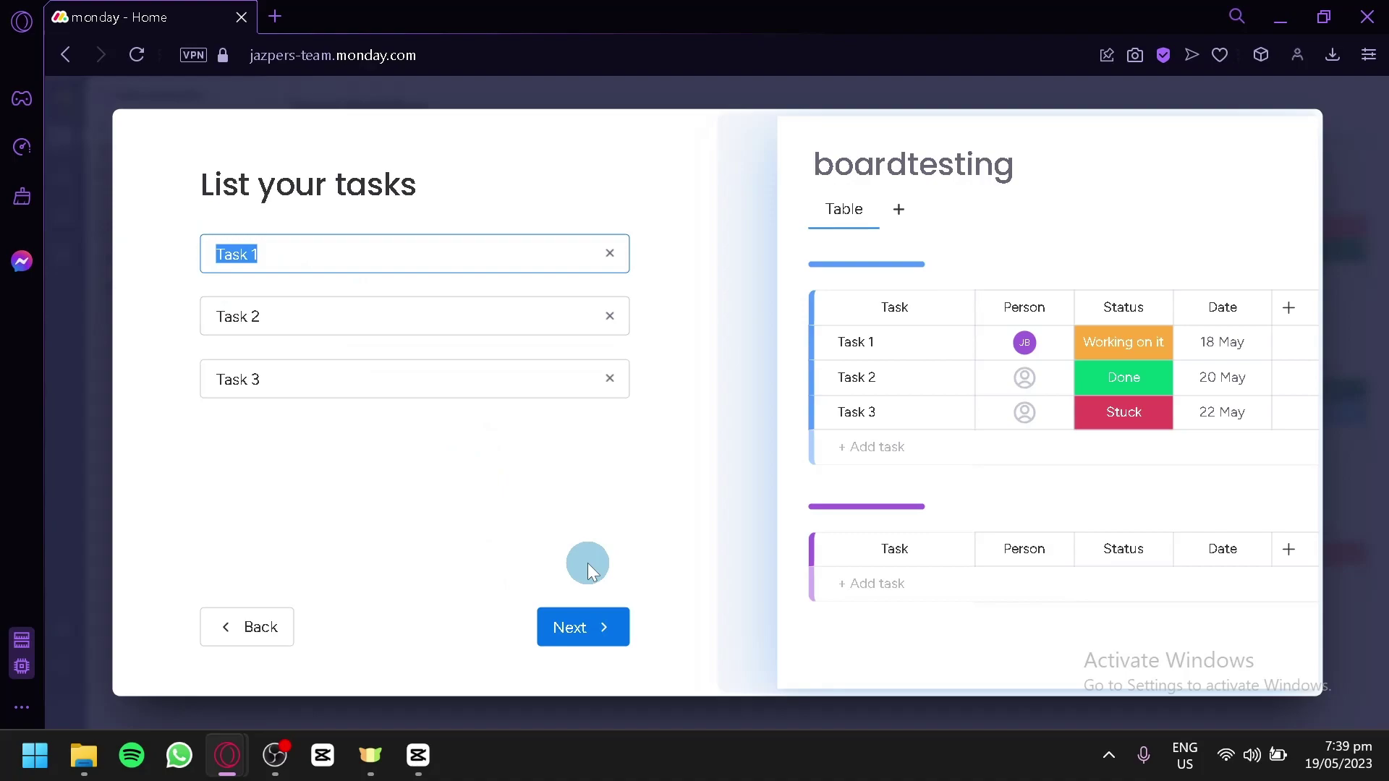
pyautogui.write('Prep')
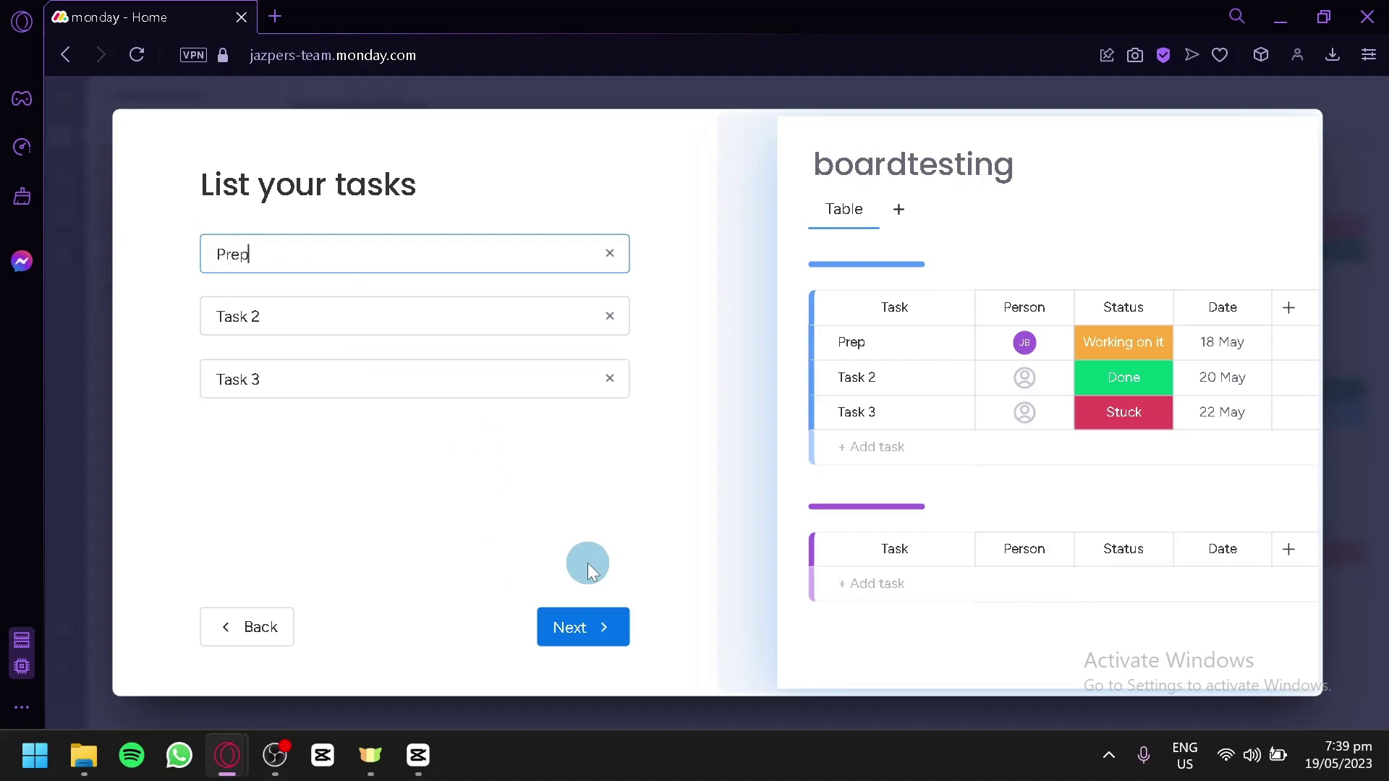
pyautogui.write('are project')
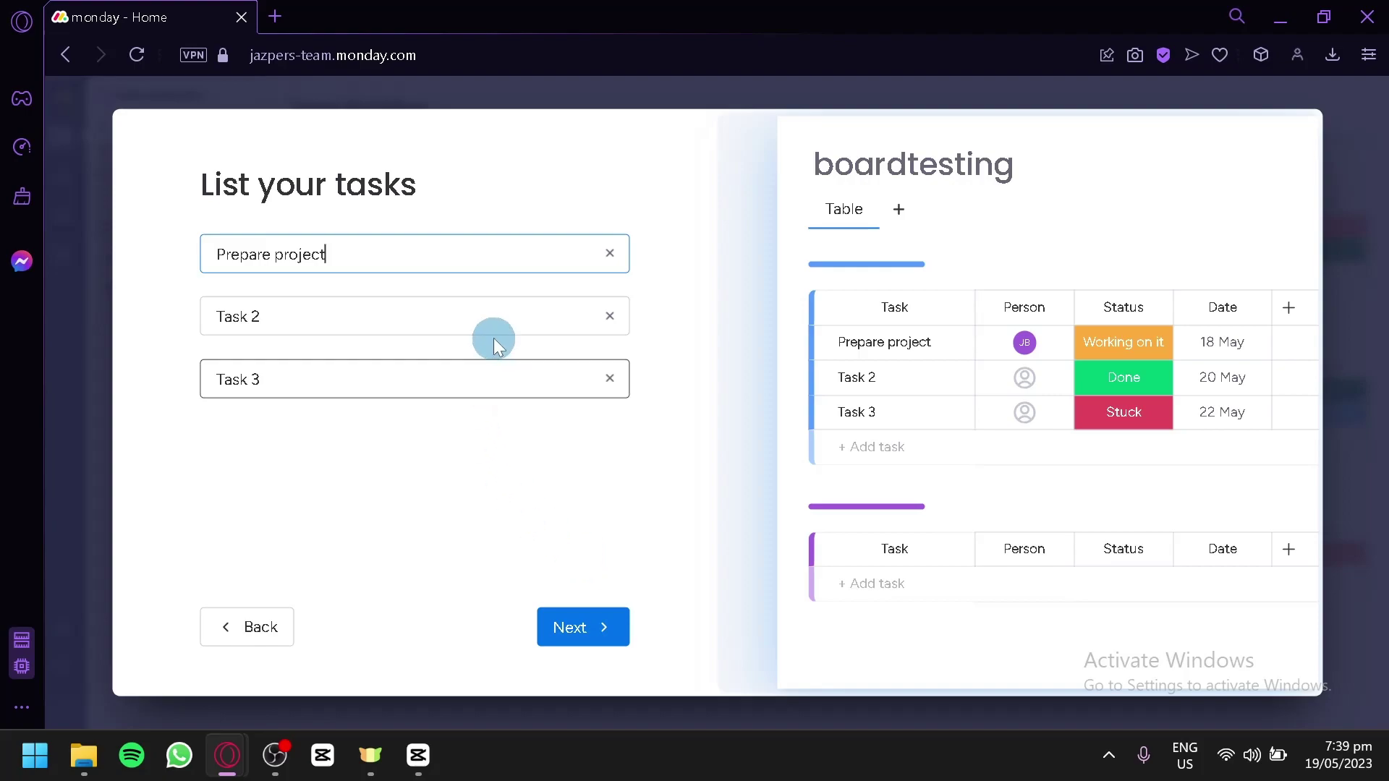
# - Rename the second task in the list as "Brainstorm ideas"
pyautogui.click(484, 302)
pyautogui.press('BackSpace')
pyautogui.press('BackSpace')
pyautogui.press('BackSpace')
pyautogui.press('BackSpace')
pyautogui.press('BackSpace')
pyautogui.press('BackSpace')
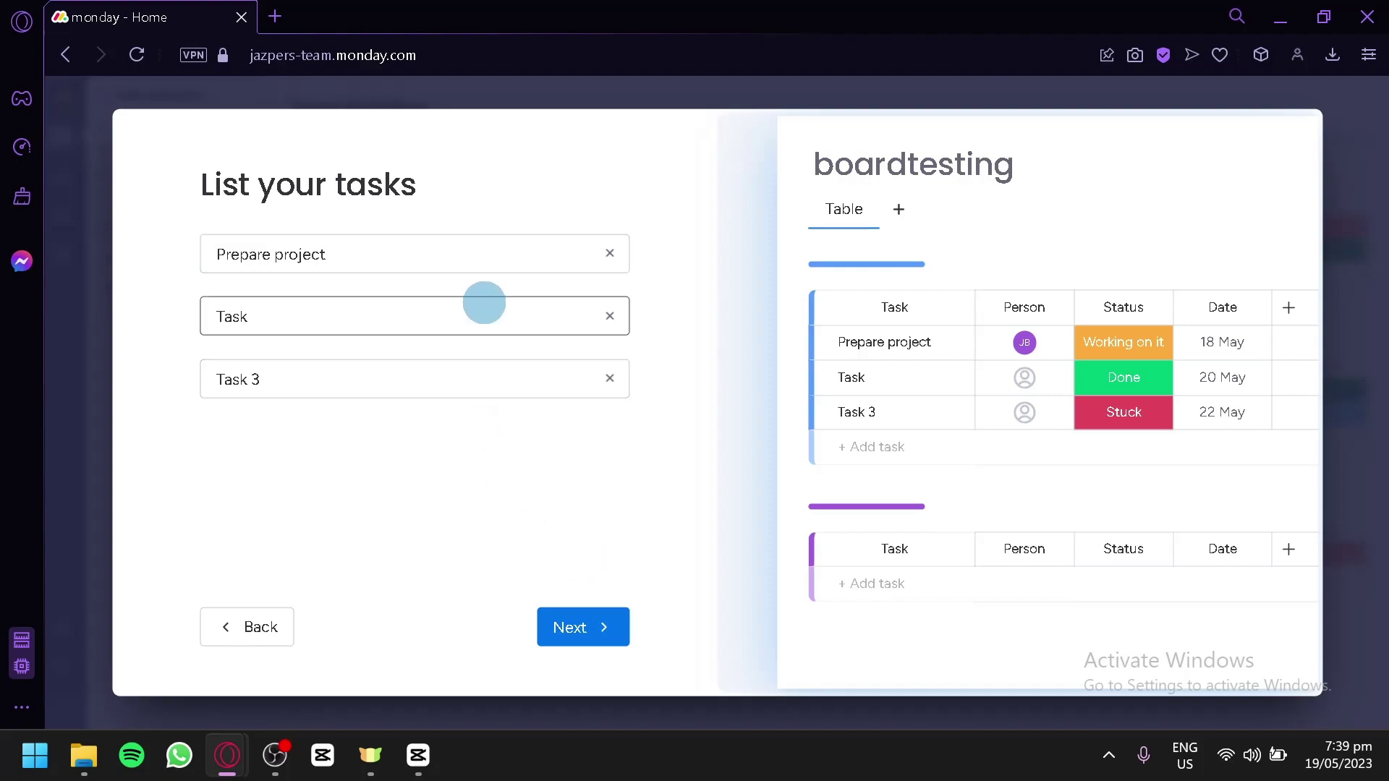
pyautogui.write('Brainstorm ideas')
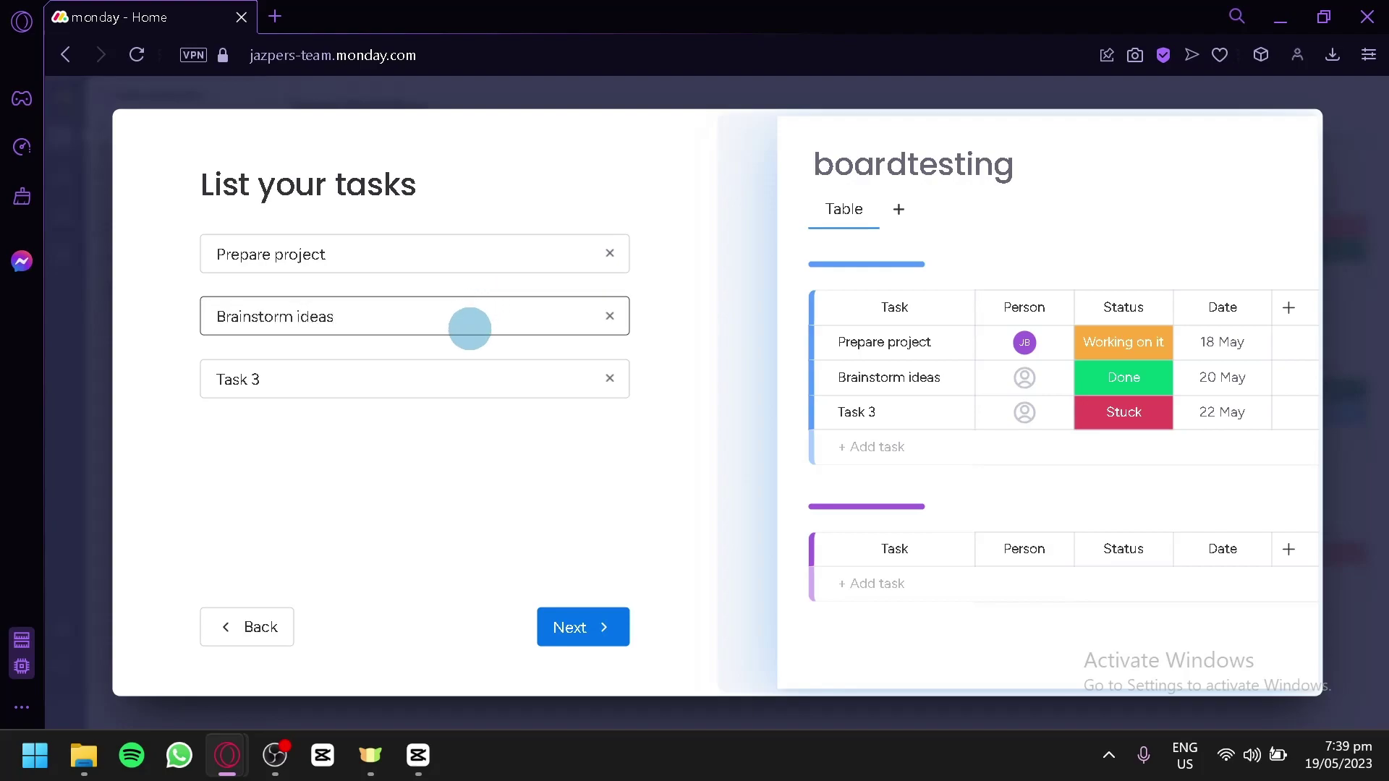
# - Rename the third task as "Implementation of ideas" and continue to the task grouping page
pyautogui.click(471, 368)
pyautogui.hotkey('ctrl', 'a')
pyautogui.press('BackSpace')
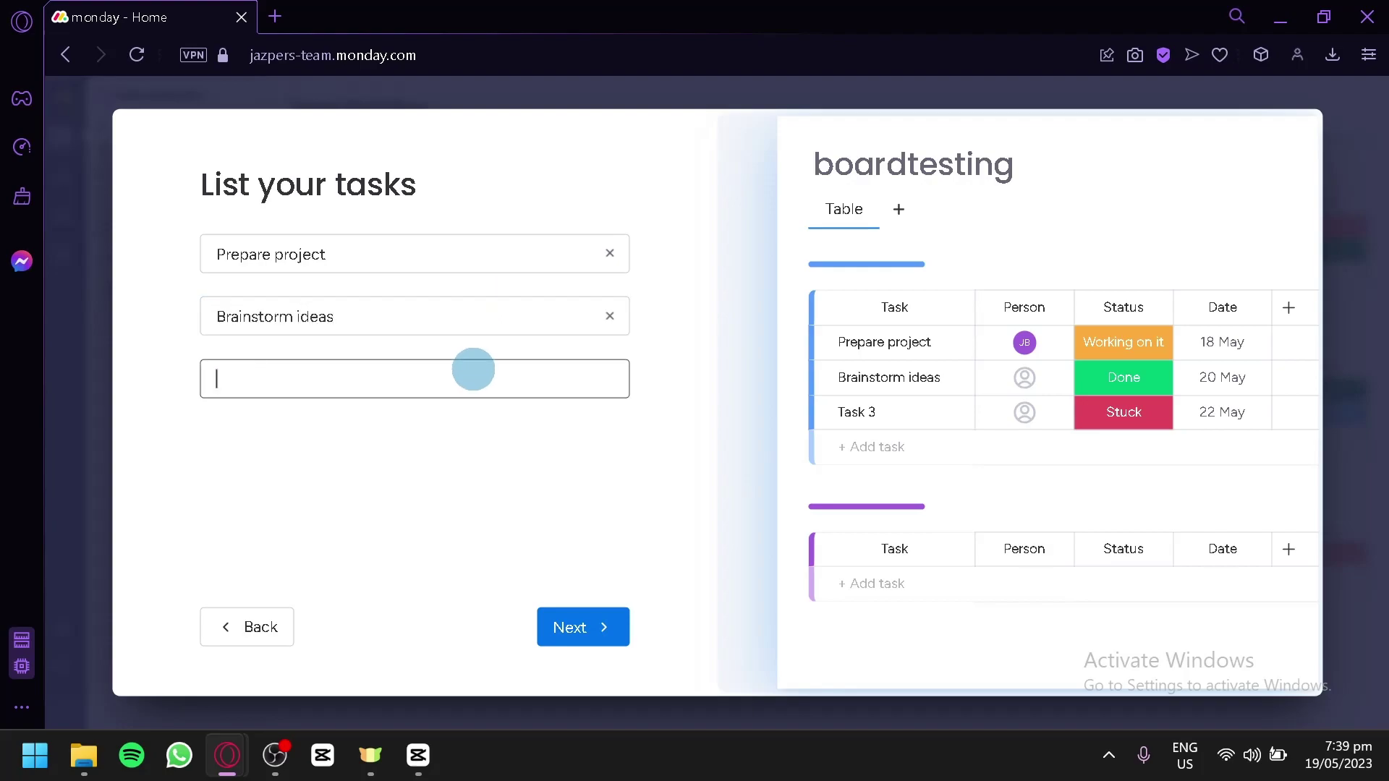
pyautogui.write('Implementati')
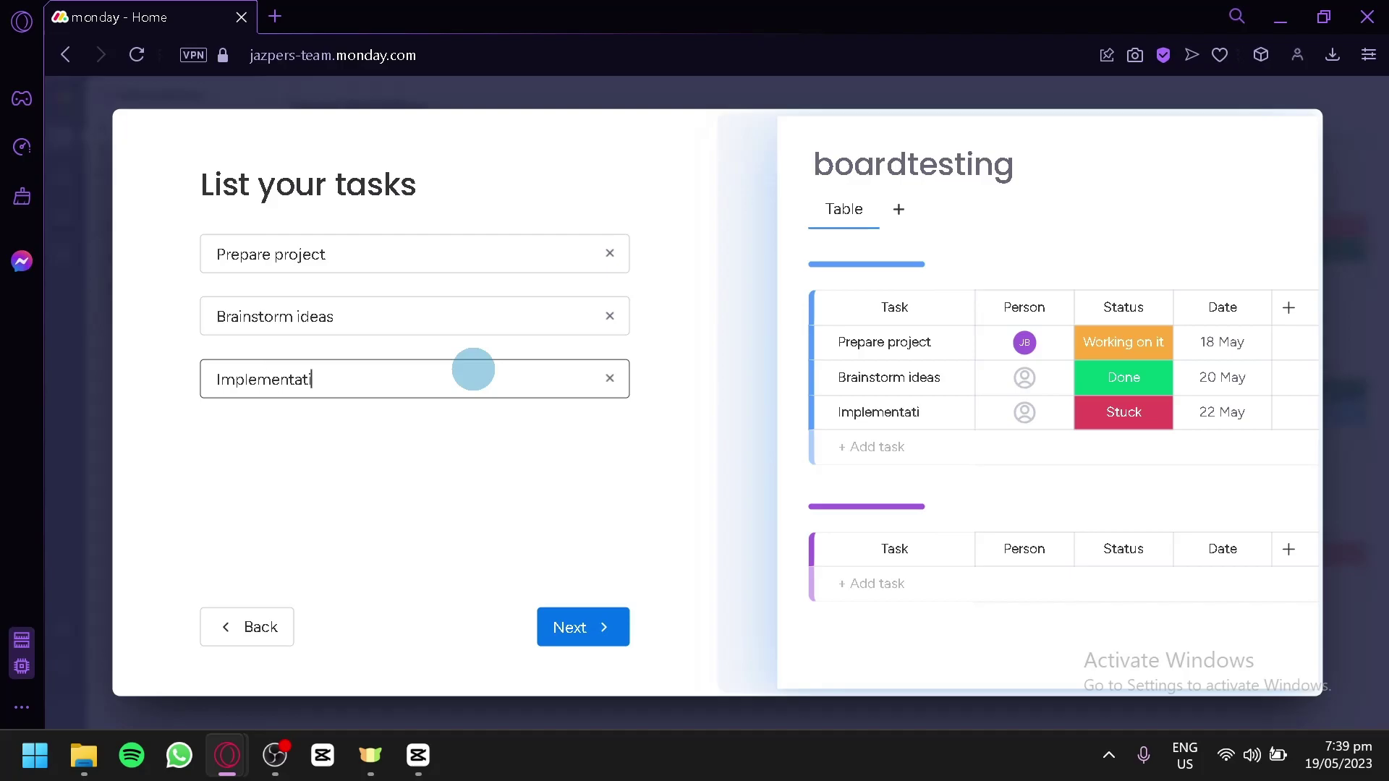
pyautogui.write('on of ideas')
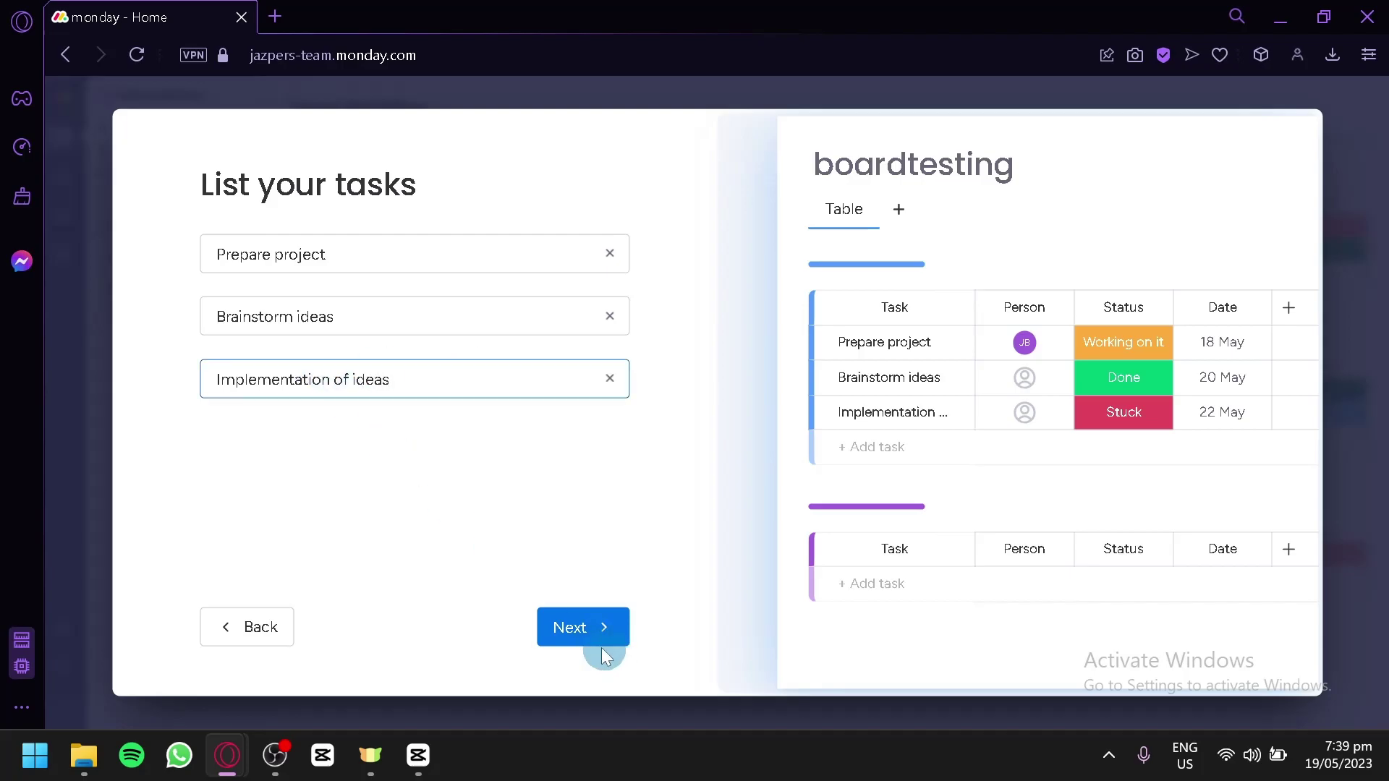
pyautogui.click(550, 617)
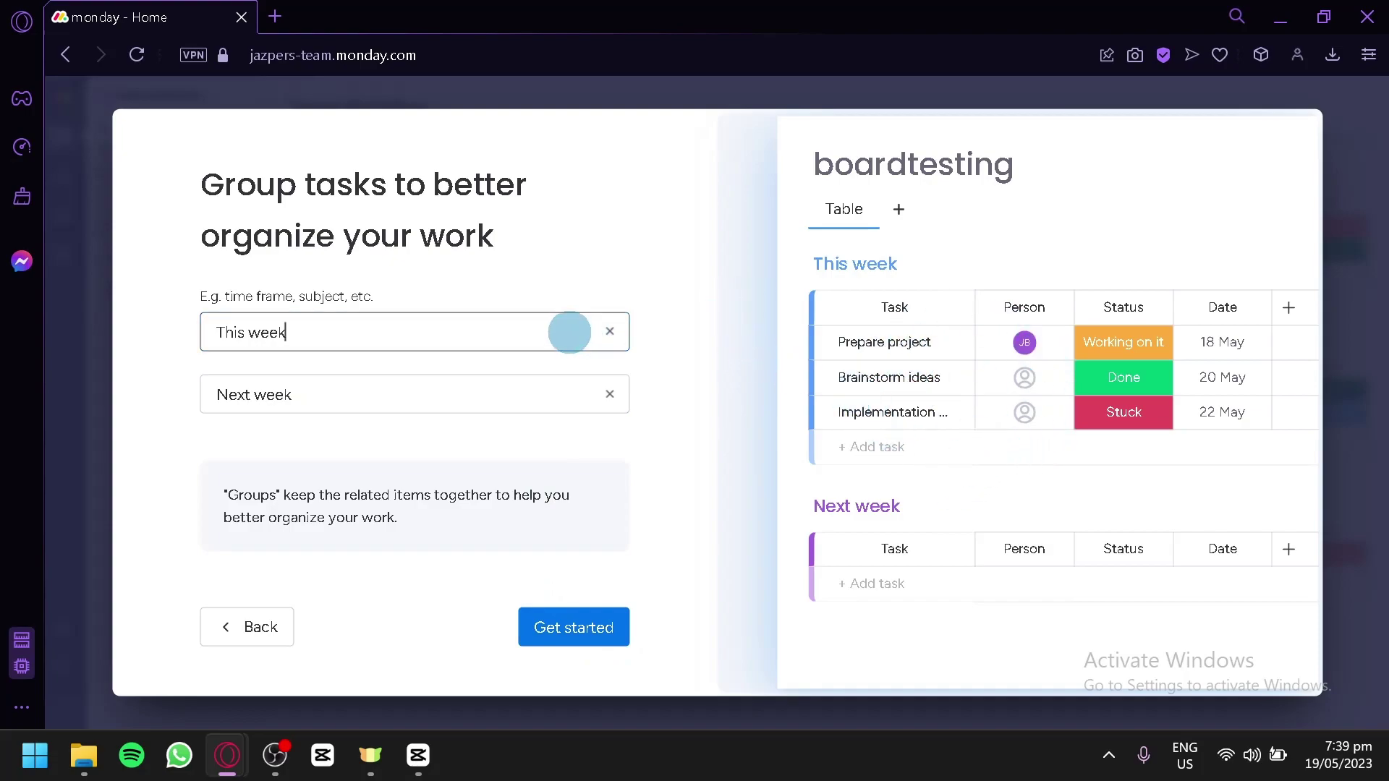
# - Name the second task group "This month", keep "This week" as the first, and finish the board setup
pyautogui.click(364, 404)
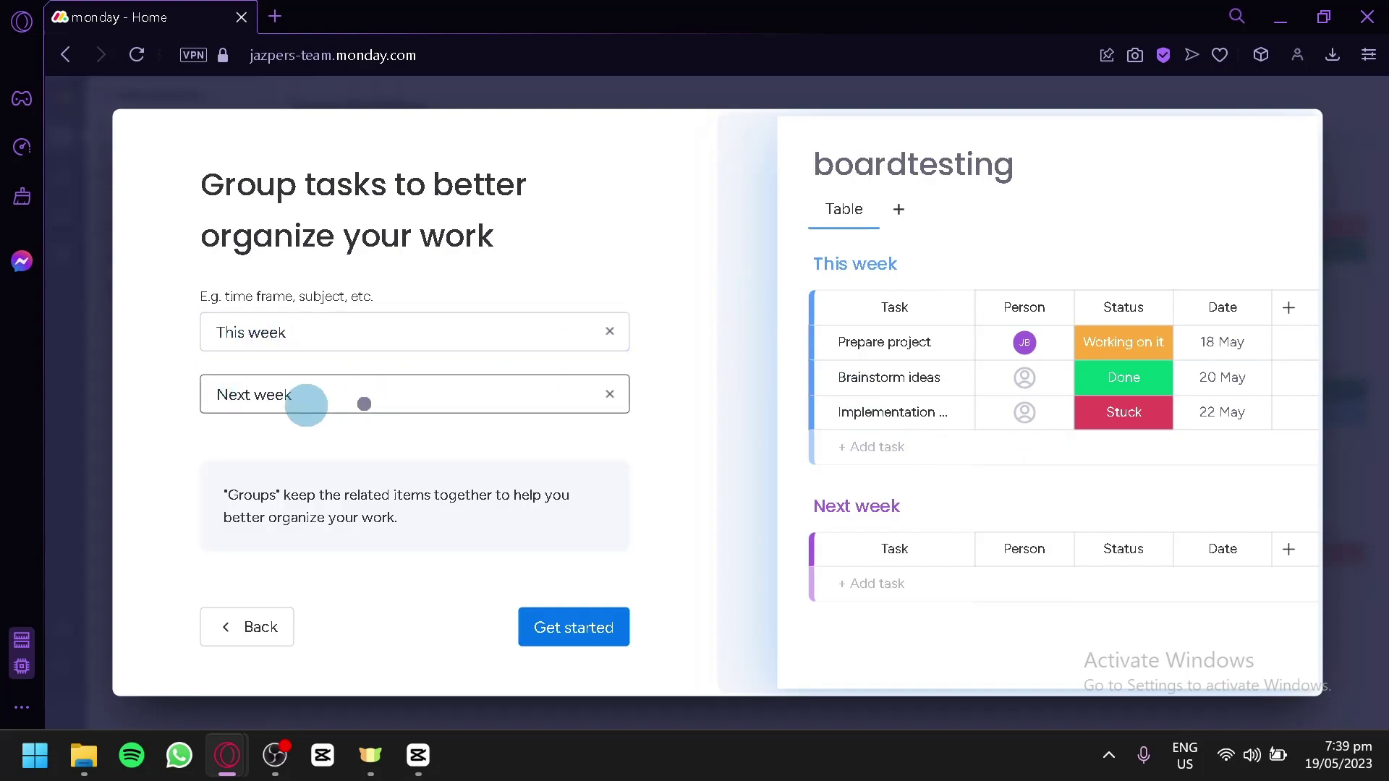
pyautogui.tripleClick(304, 403)
pyautogui.click(610, 394)
pyautogui.write('this o')
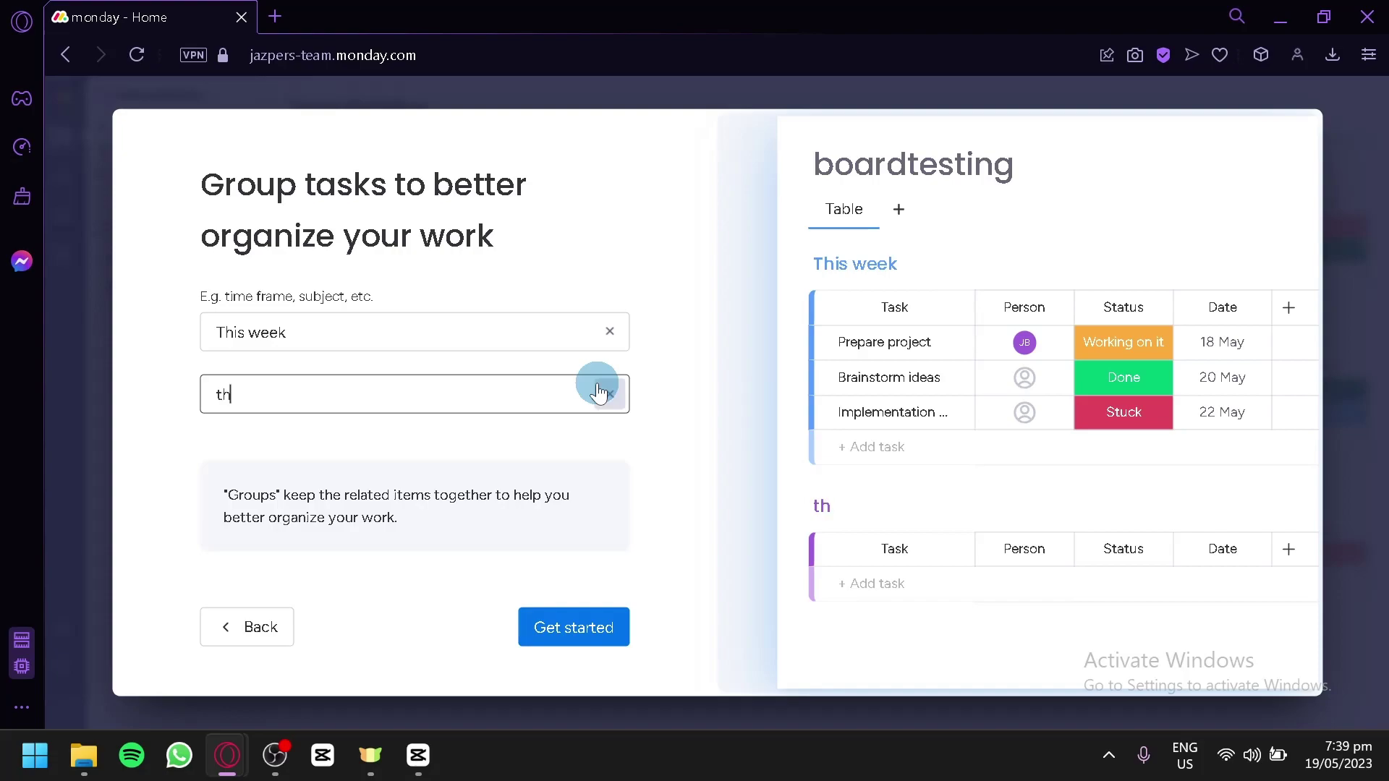
pyautogui.click(599, 392)
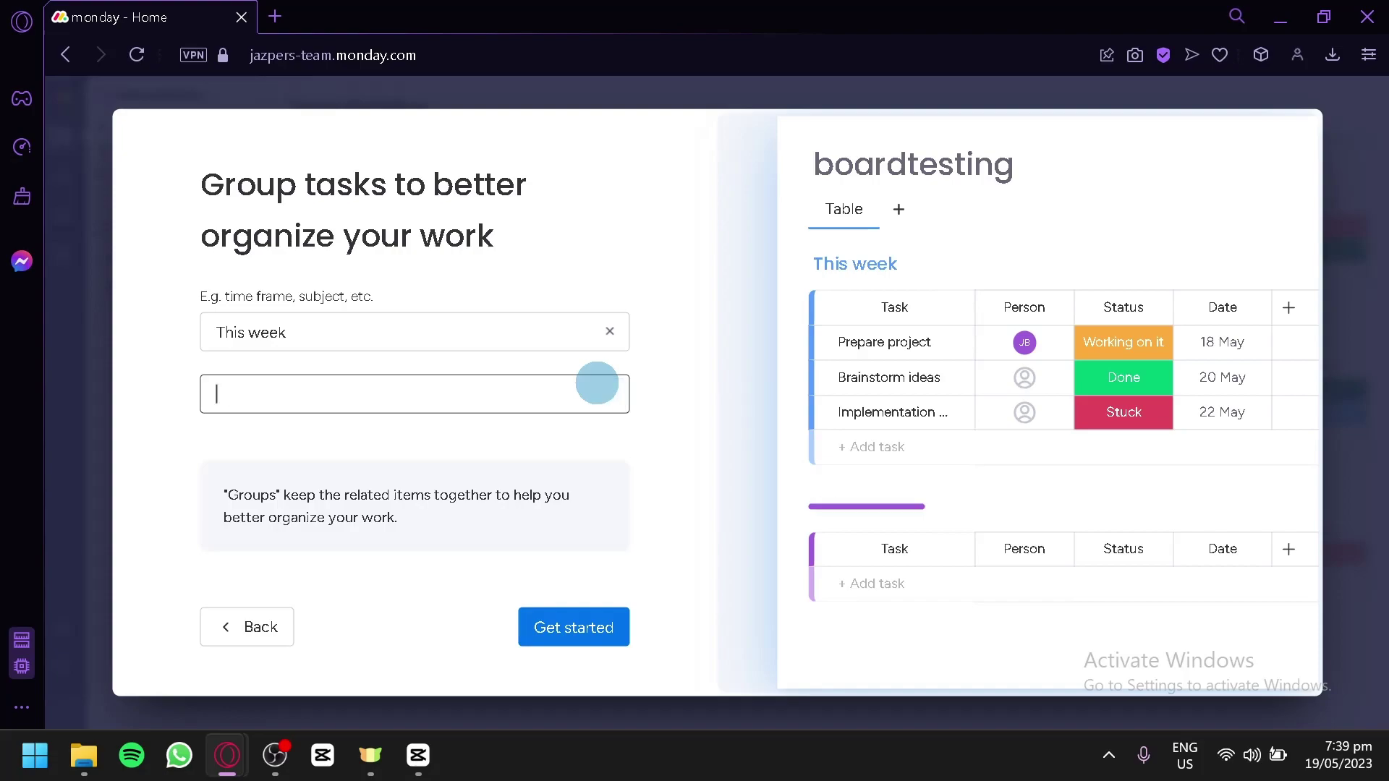
pyautogui.write('This month')
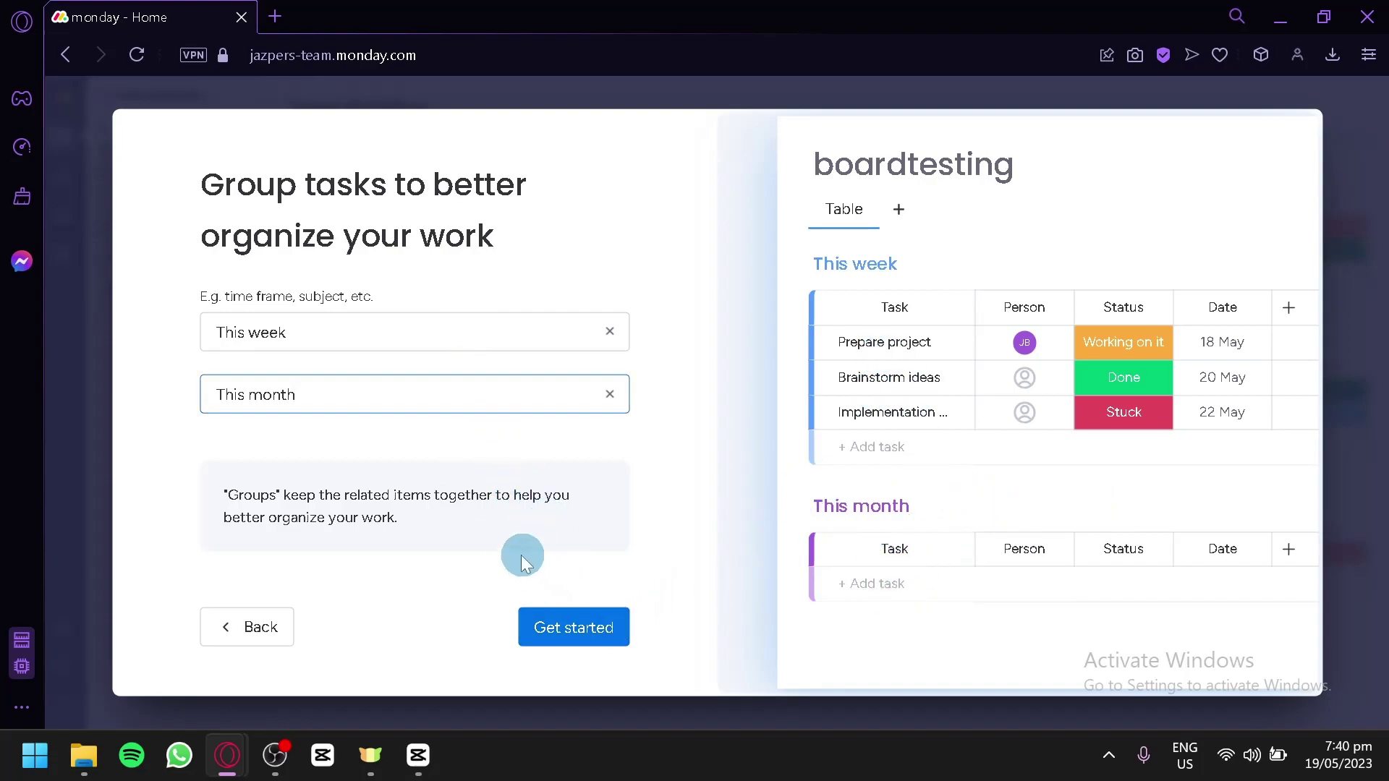
pyautogui.click(557, 637)
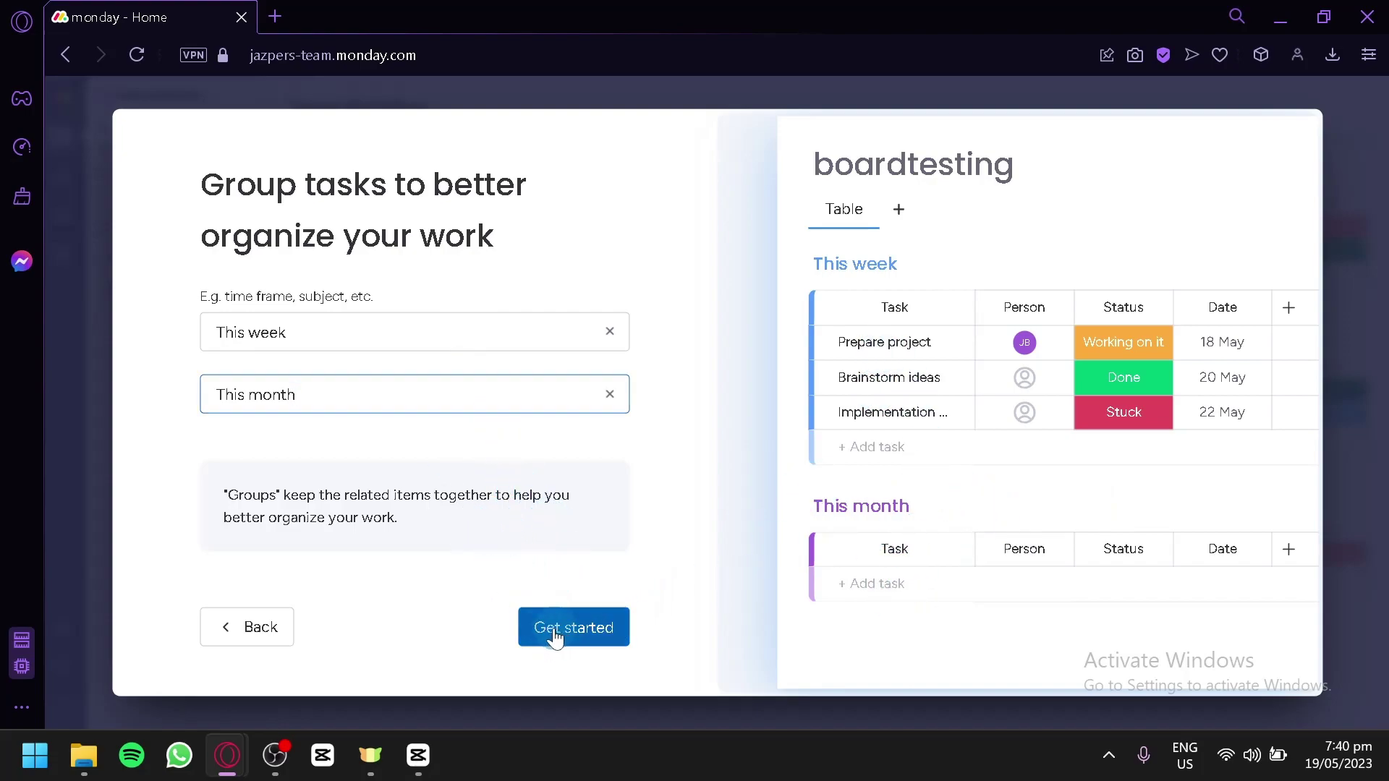
pyautogui.click(556, 637)
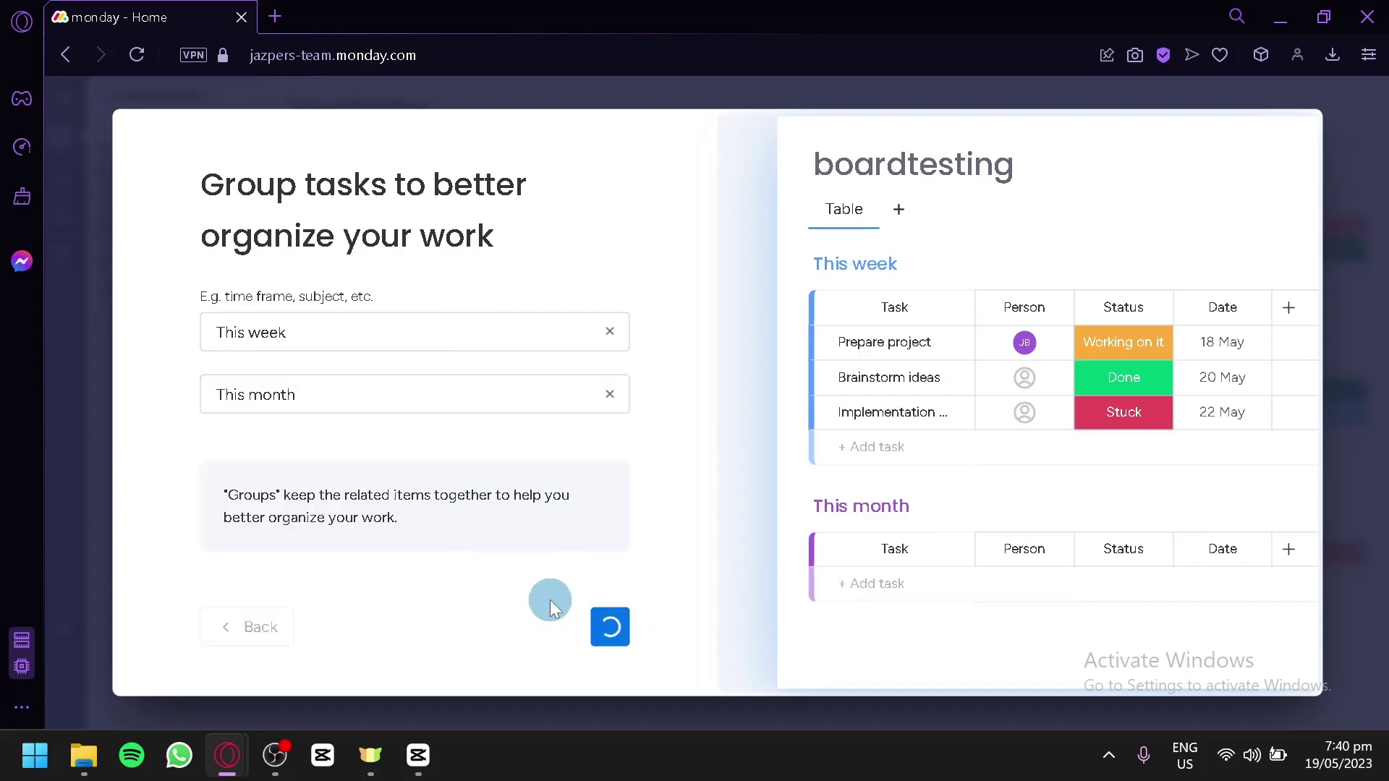
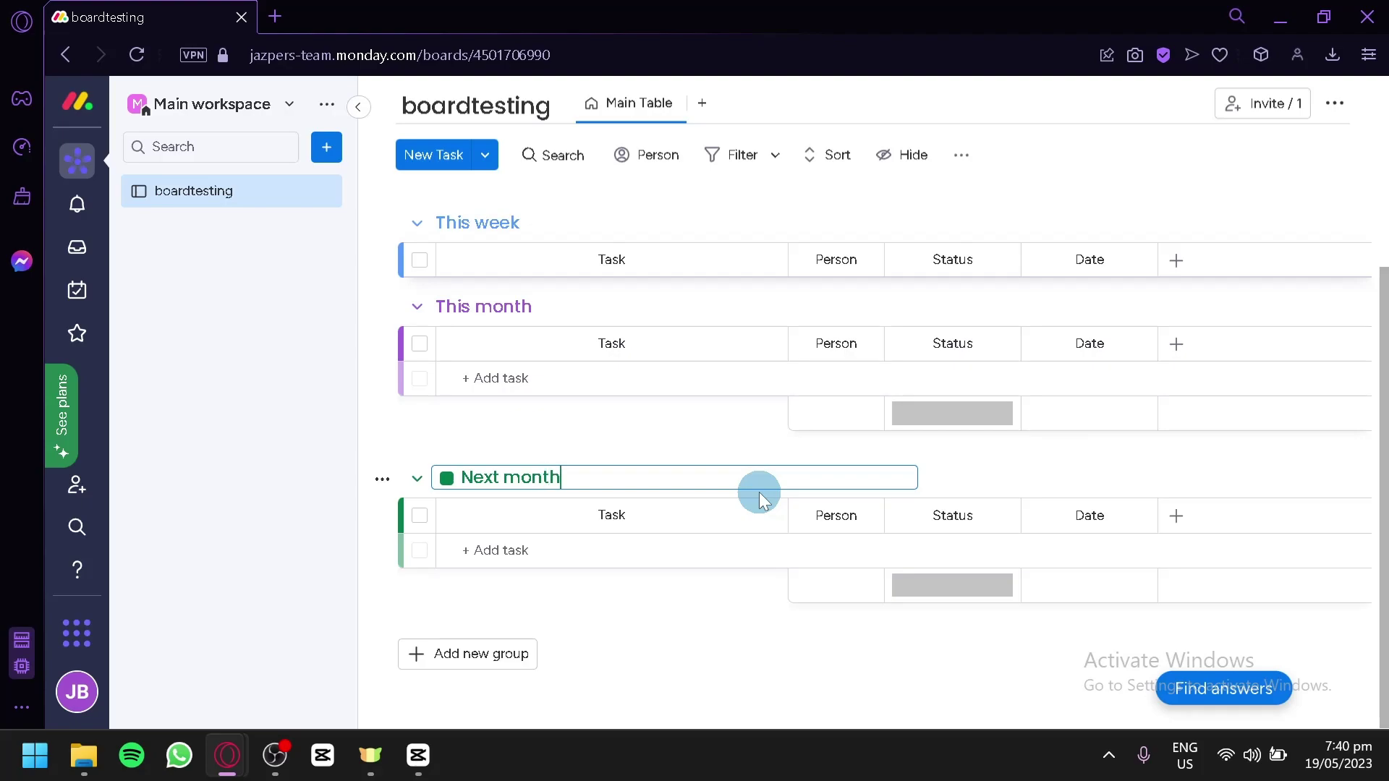
# - Confirm the "Next month" group name and add the task "UI Design application" to that group
pyautogui.click(739, 455)
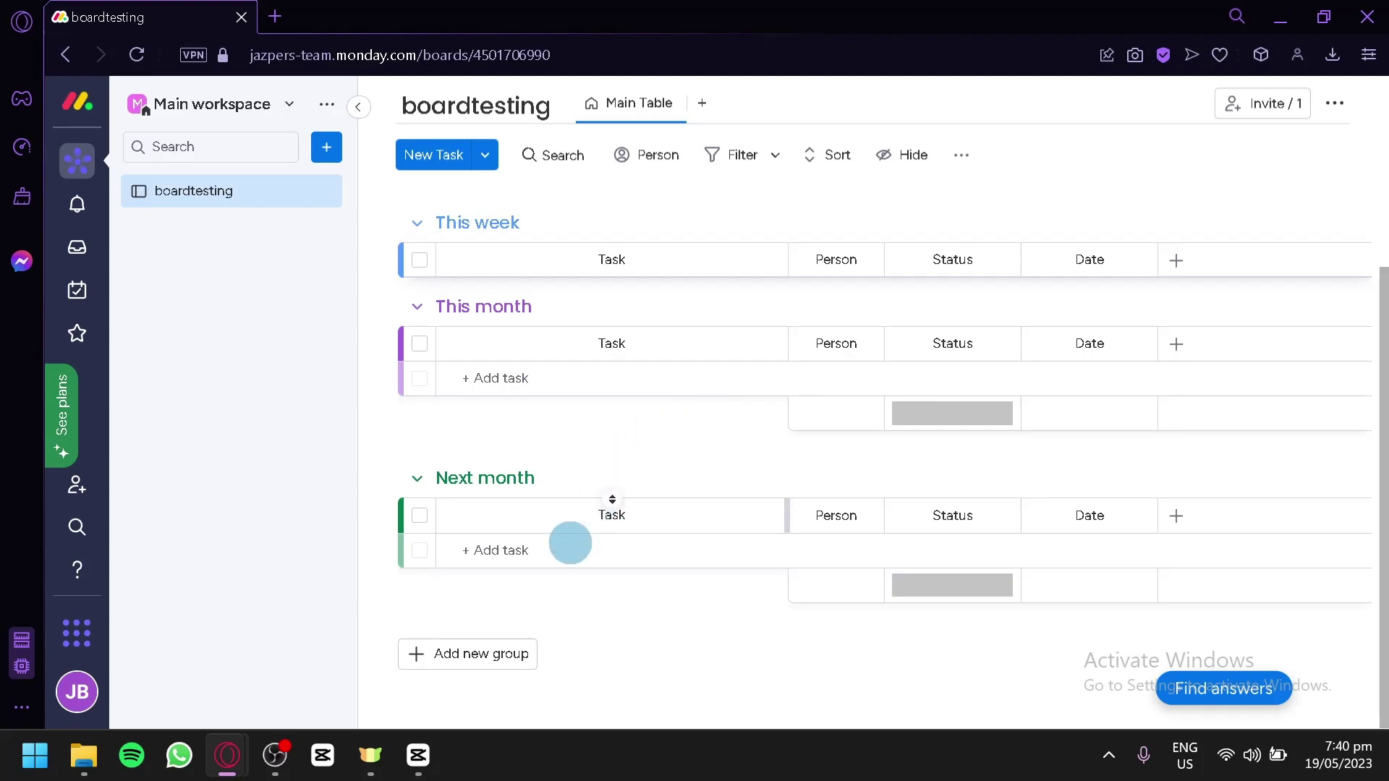
pyautogui.click(558, 549)
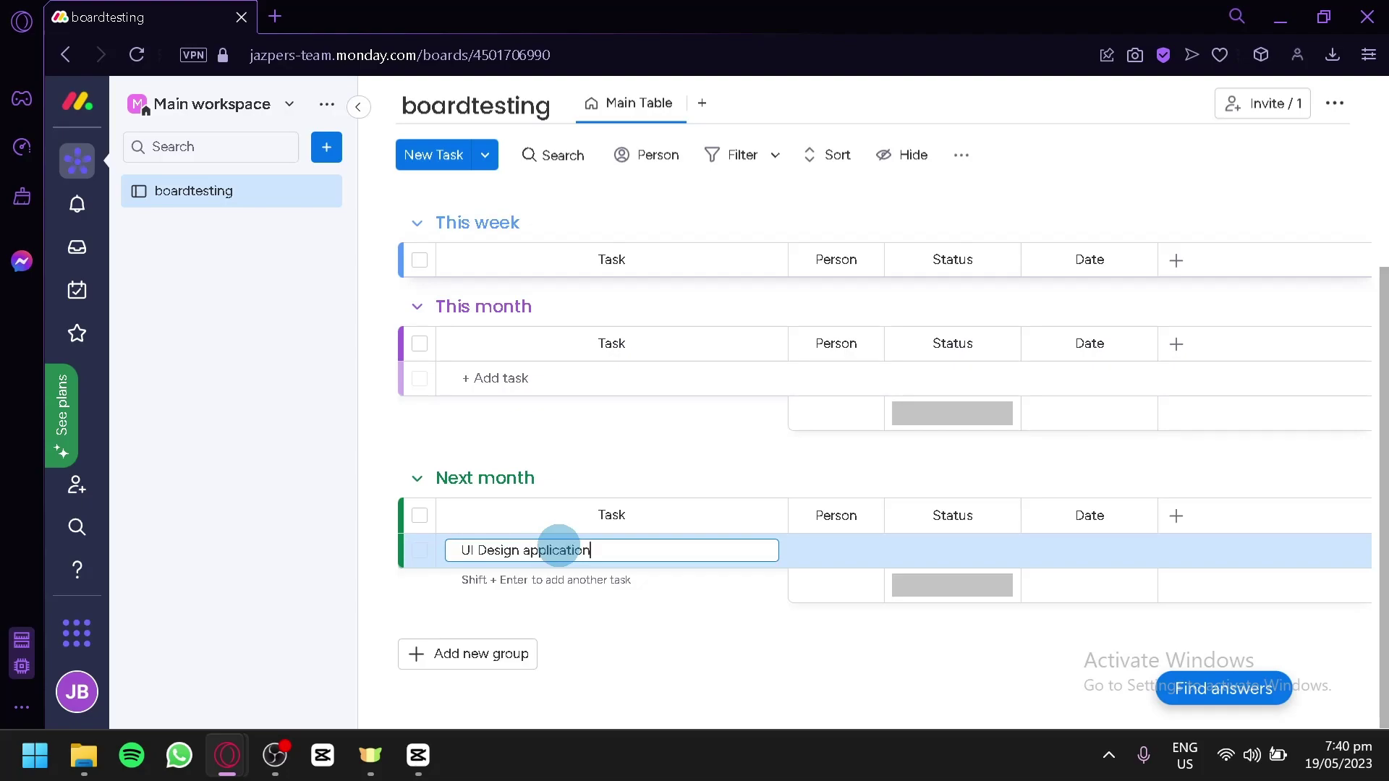
pyautogui.press('Return')
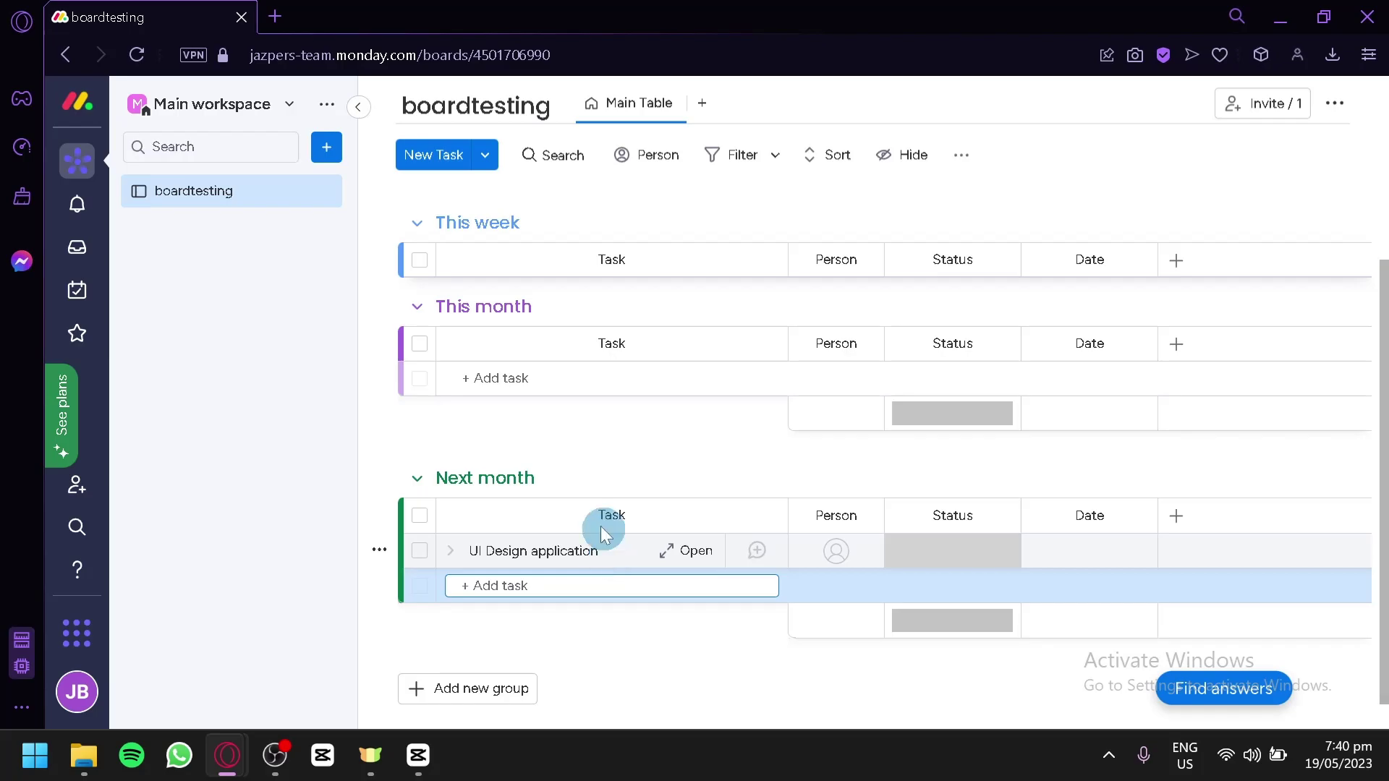
pyautogui.scroll(3, 540, 366)
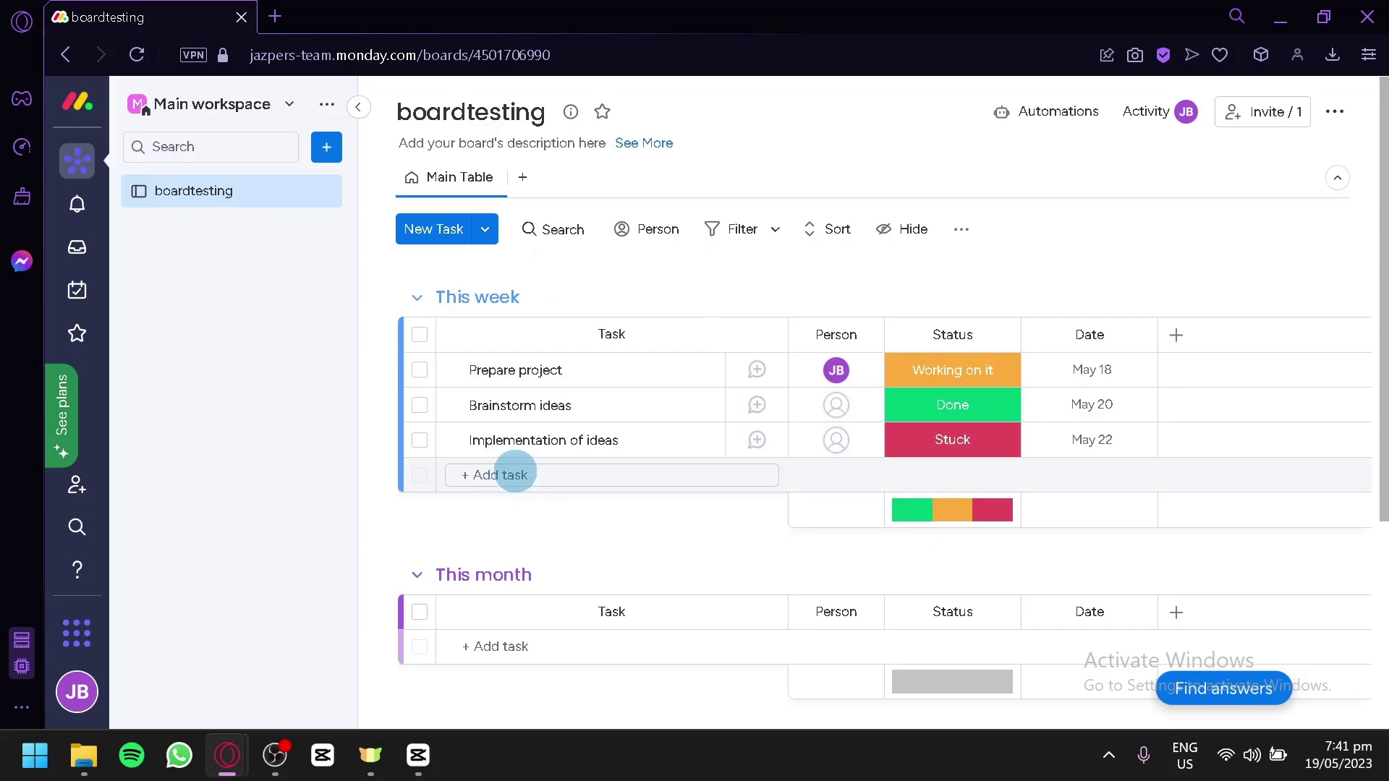
pyautogui.scroll(-5, 515, 475)
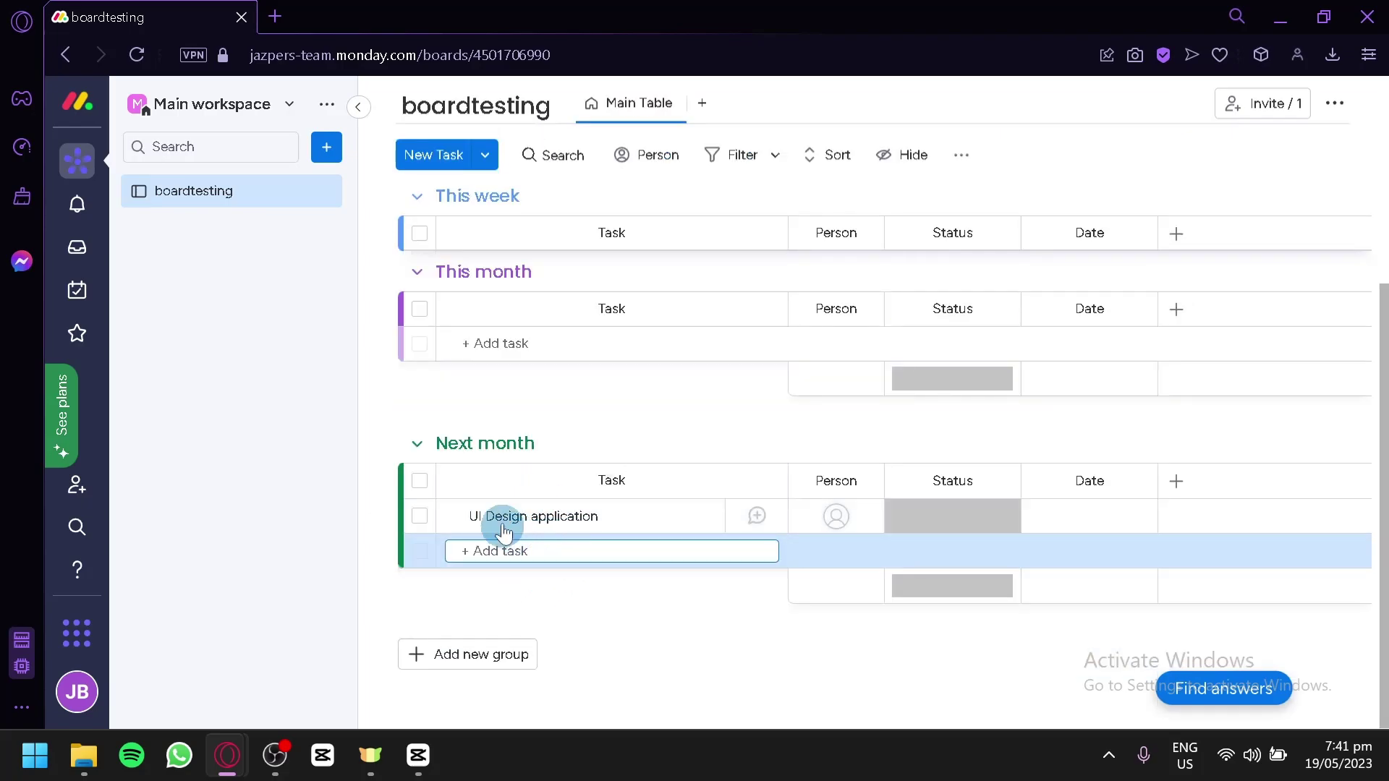
pyautogui.click(570, 514)
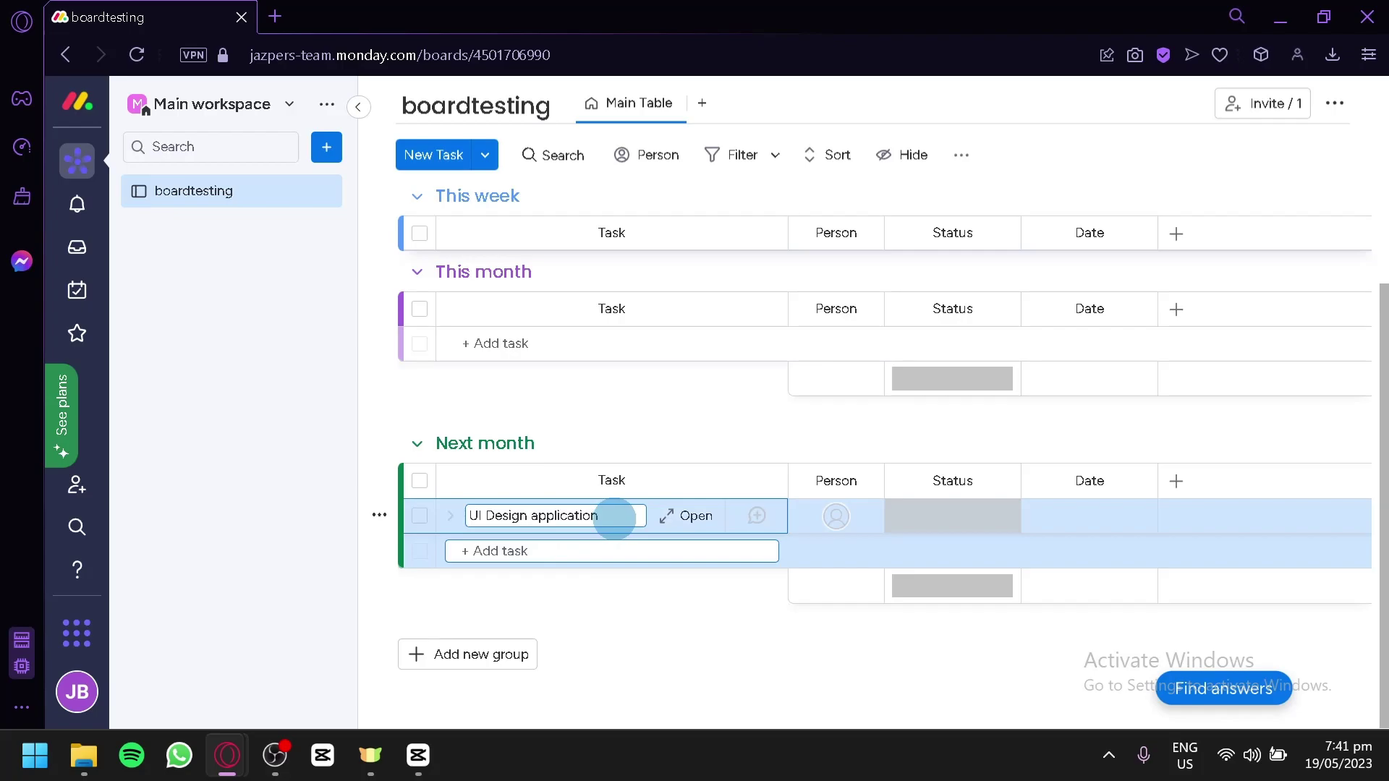
pyautogui.moveTo(615, 514); pyautogui.dragTo(568, 515)
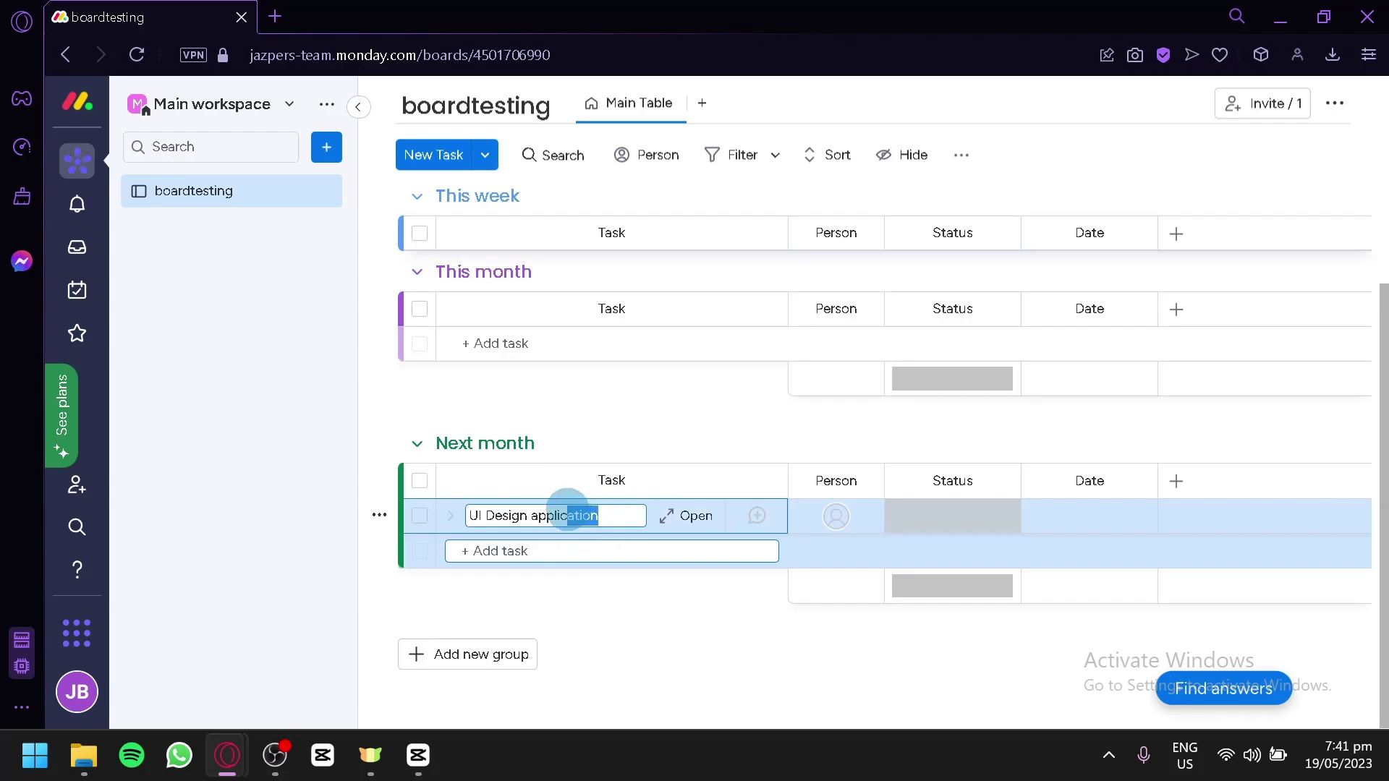
pyautogui.click(612, 602)
pyautogui.scroll(3, 649, 565)
pyautogui.scroll(2, 619, 567)
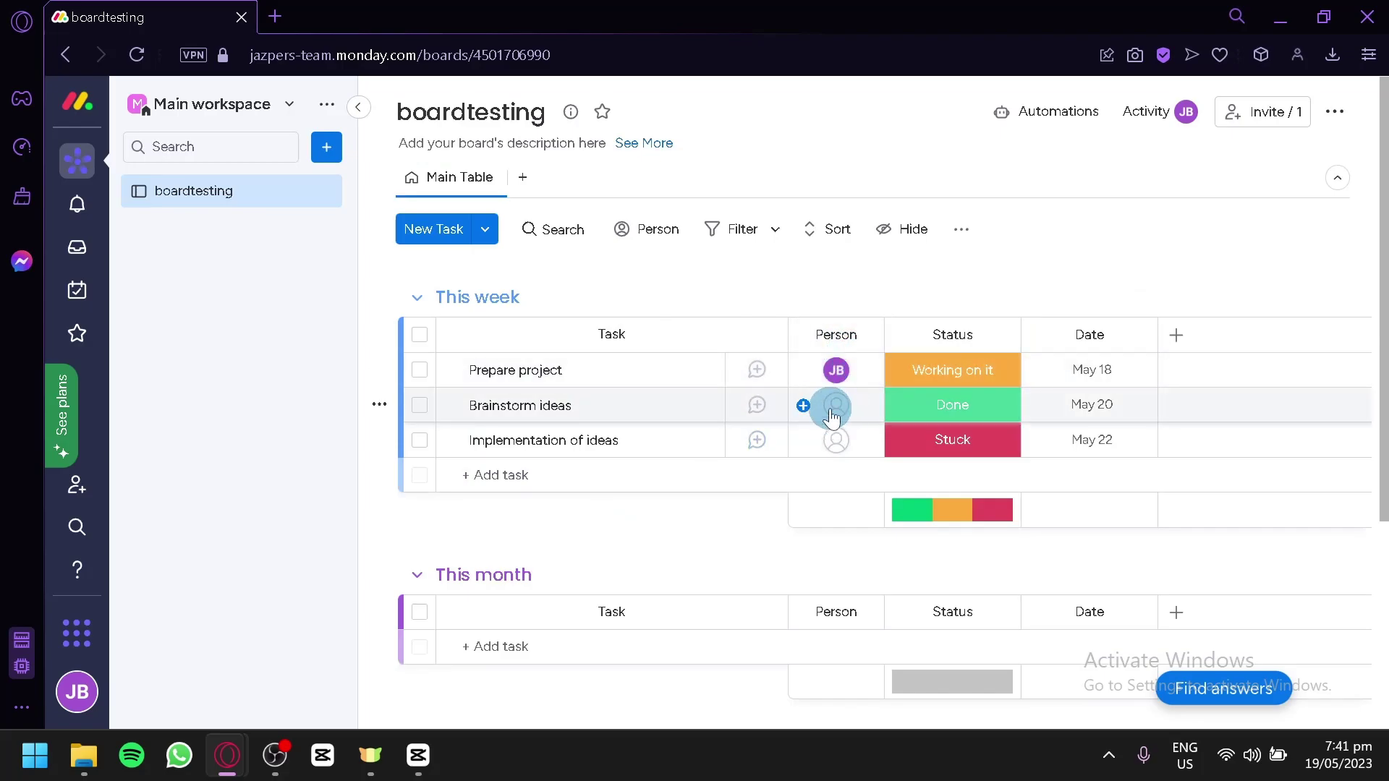
# - Look through the updates, files and activity log of the "Implementation of ideas" task, and close its details
pyautogui.click(758, 440)
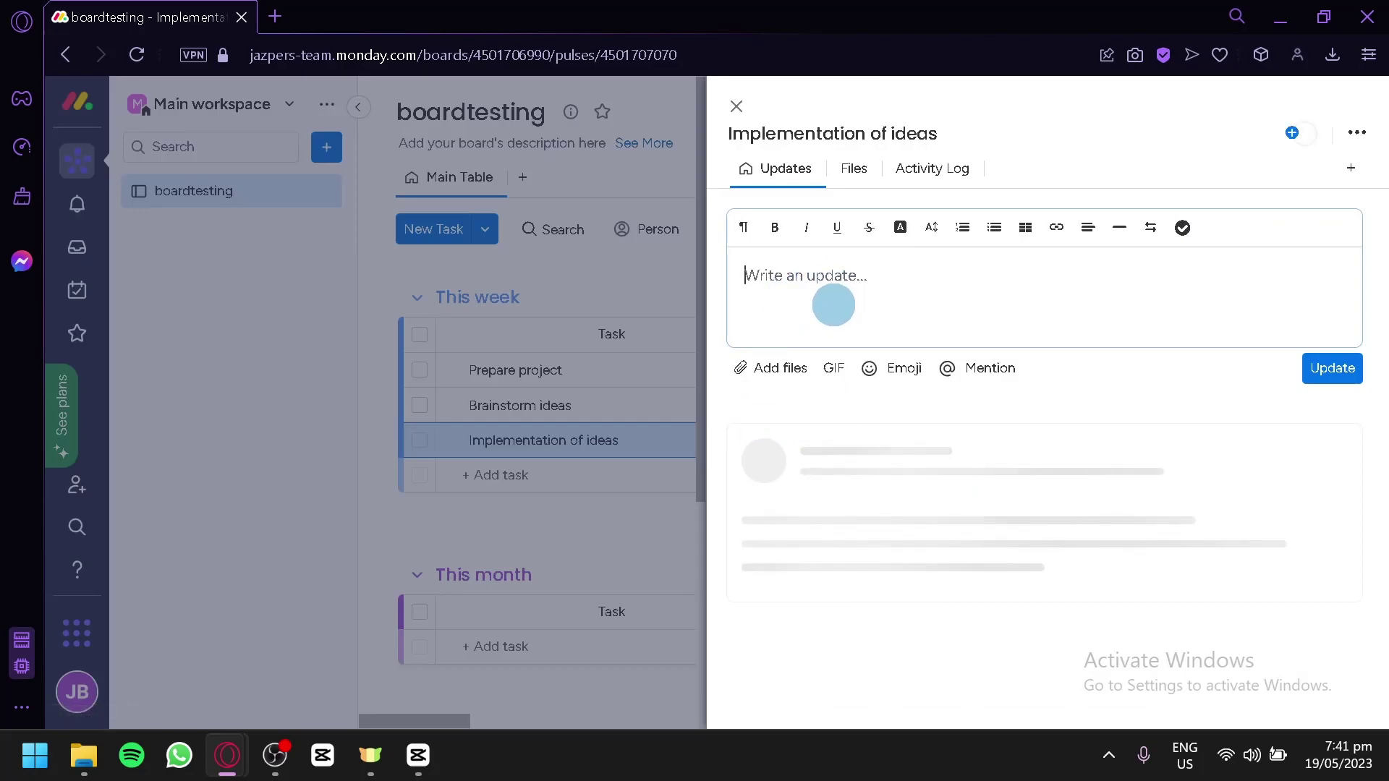
pyautogui.click(940, 168)
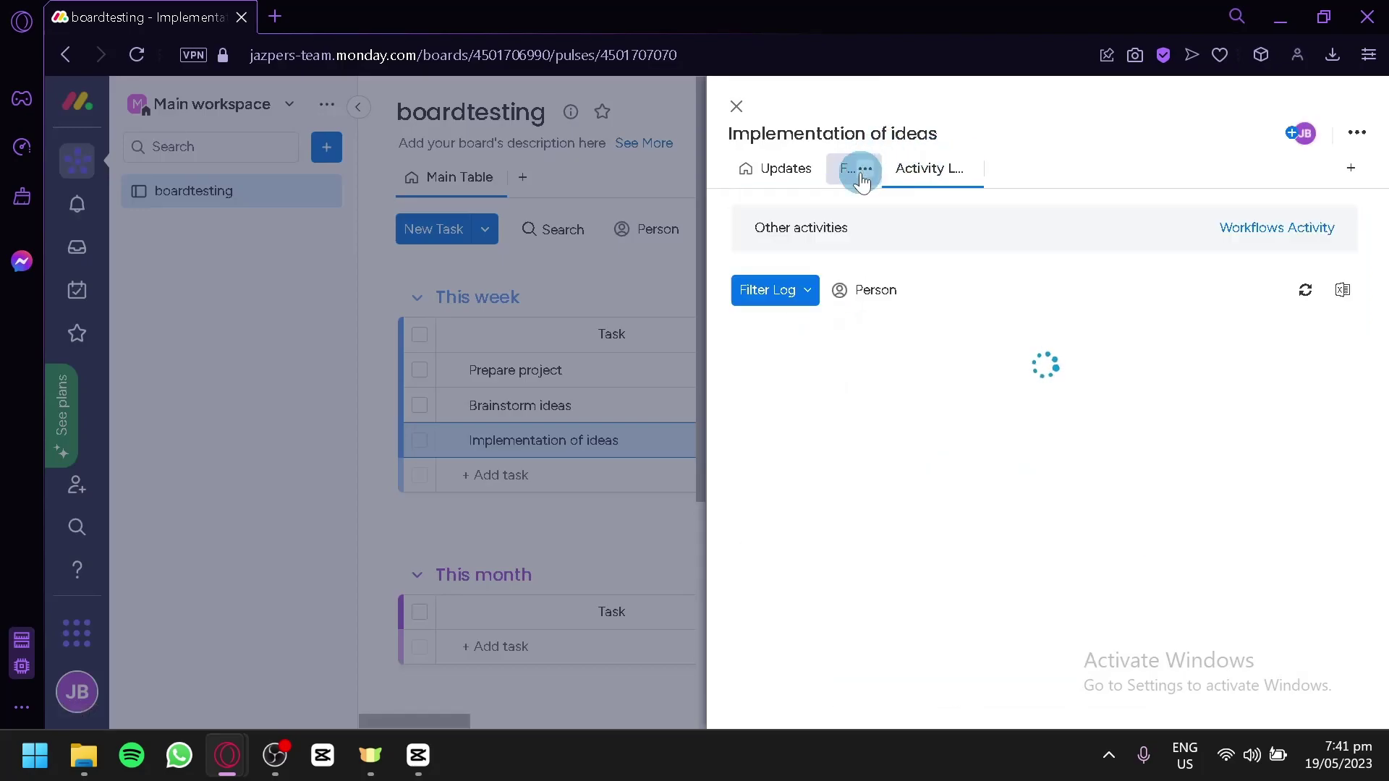
pyautogui.click(856, 171)
pyautogui.click(771, 179)
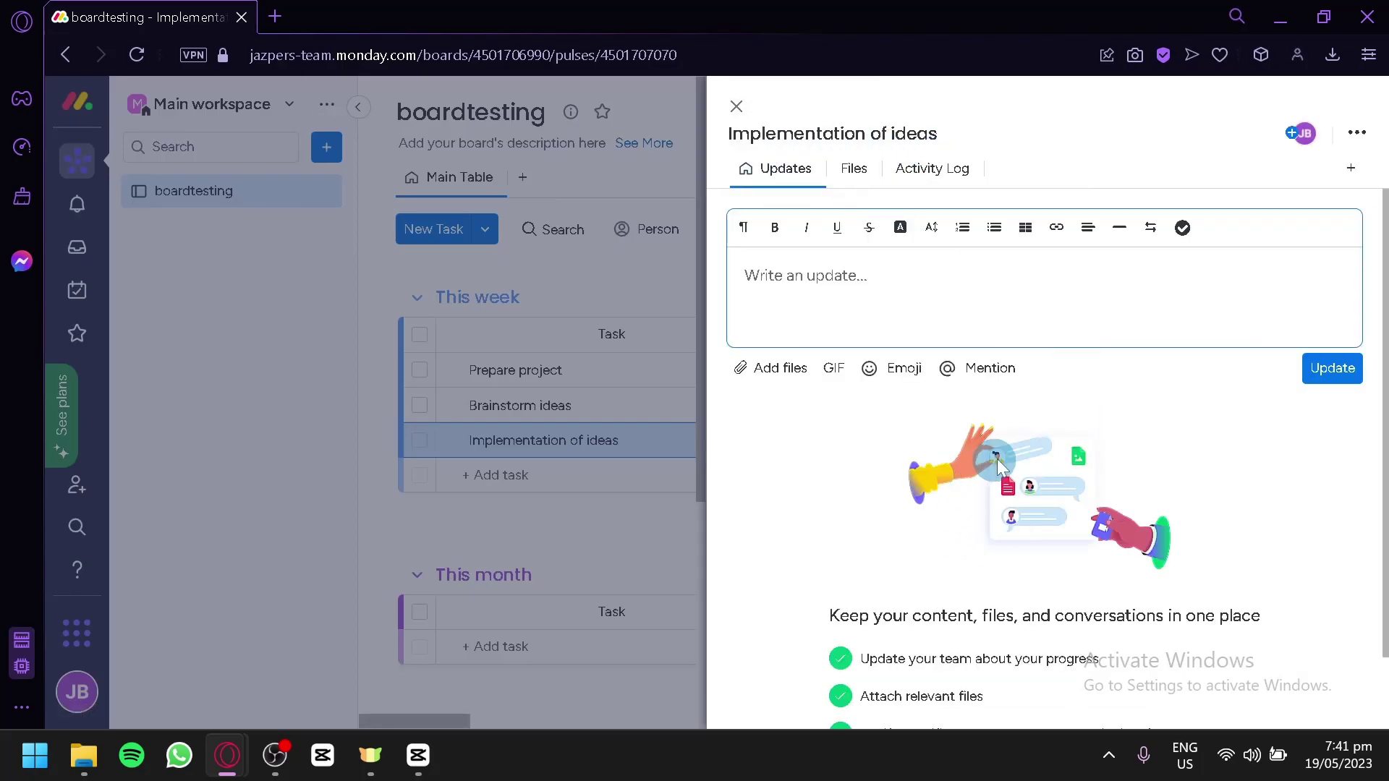
pyautogui.scroll(-1, 1146, 497)
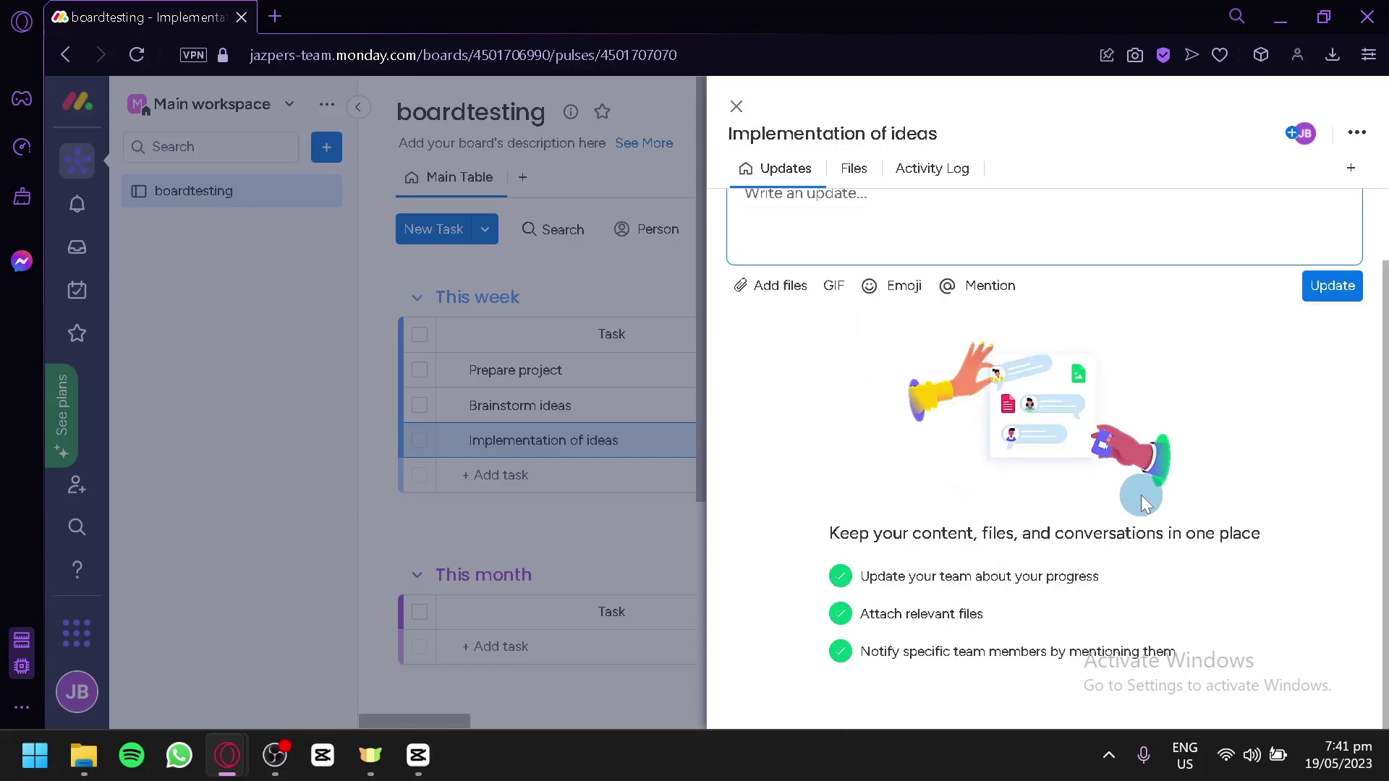
pyautogui.click(736, 110)
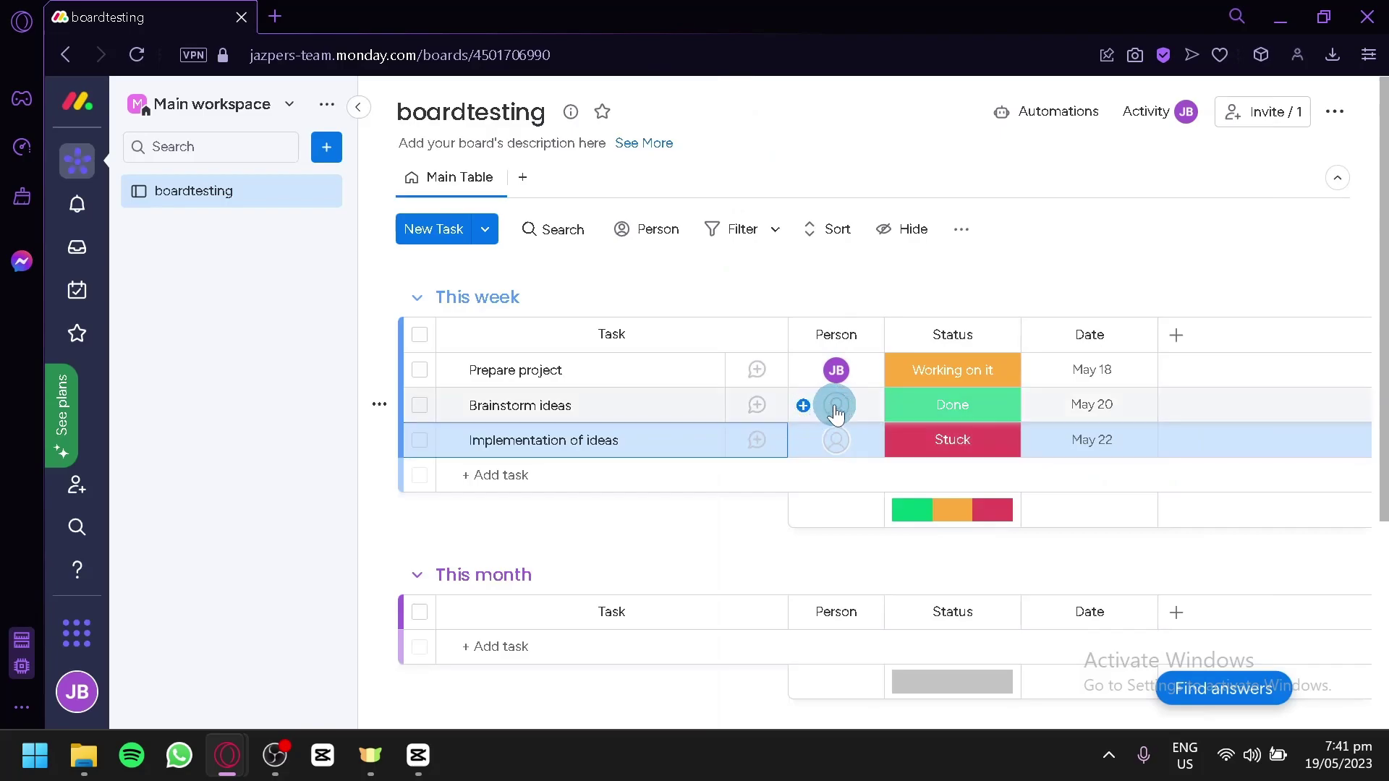
# - Assign the suggested team member to the "Brainstorm ideas" task
pyautogui.click(803, 405)
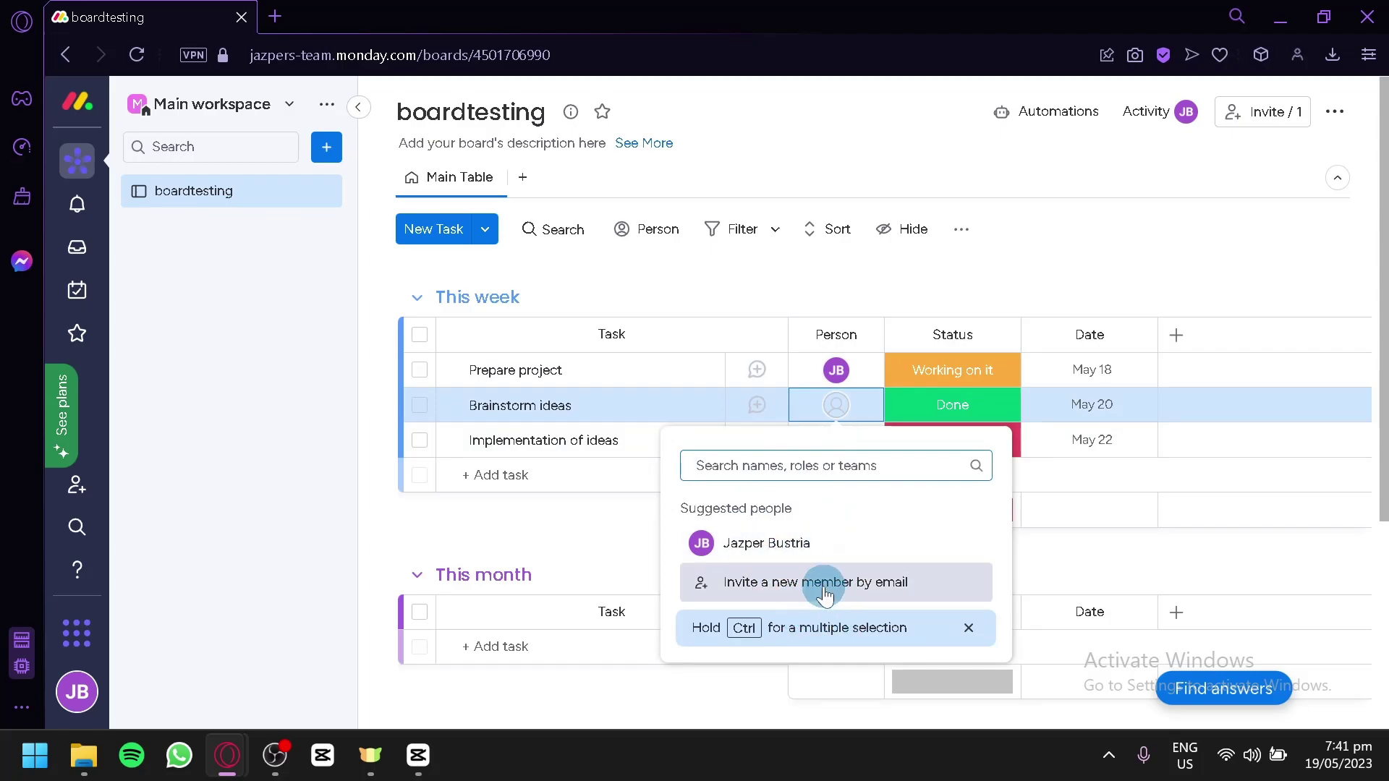
pyautogui.click(842, 547)
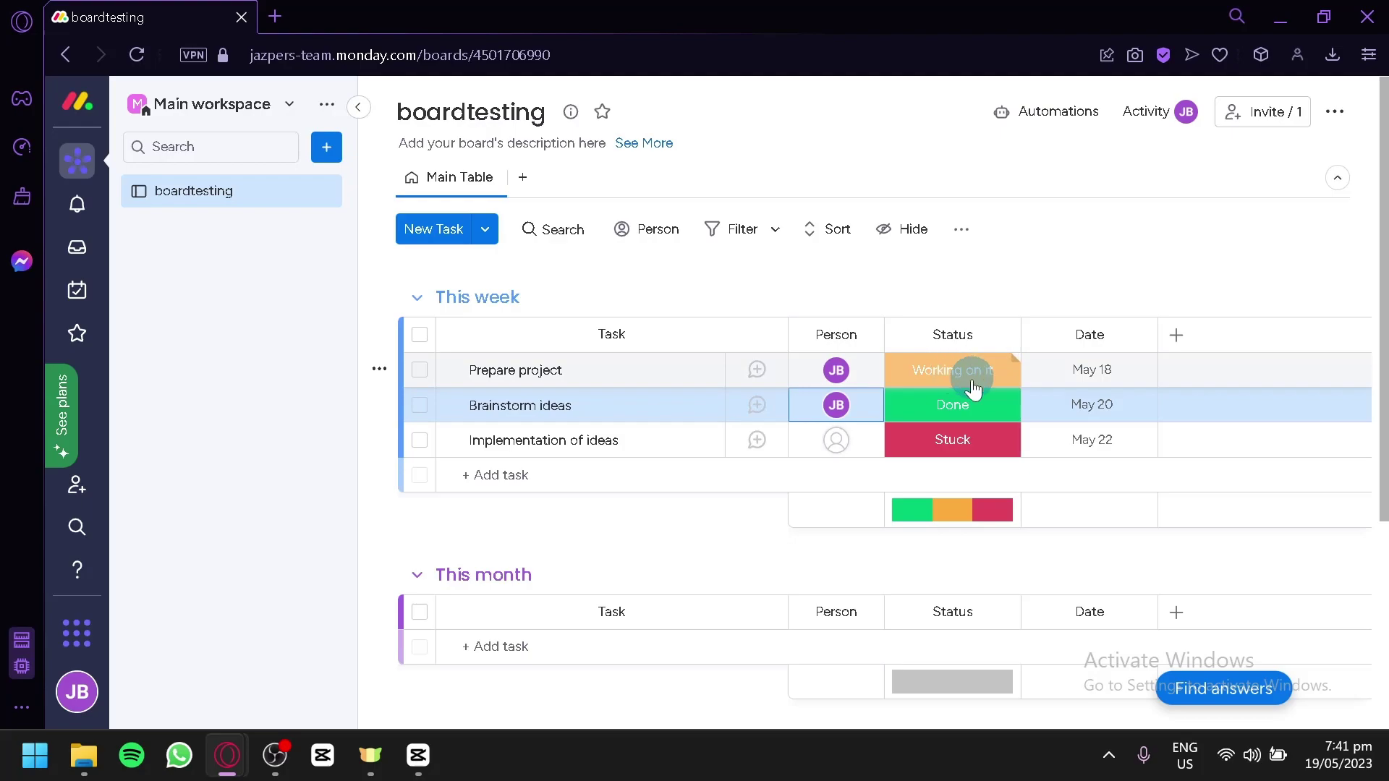
# - Try the What's Done option for the This week group's status summary and set it back to All Labels
pyautogui.moveTo(936, 519)
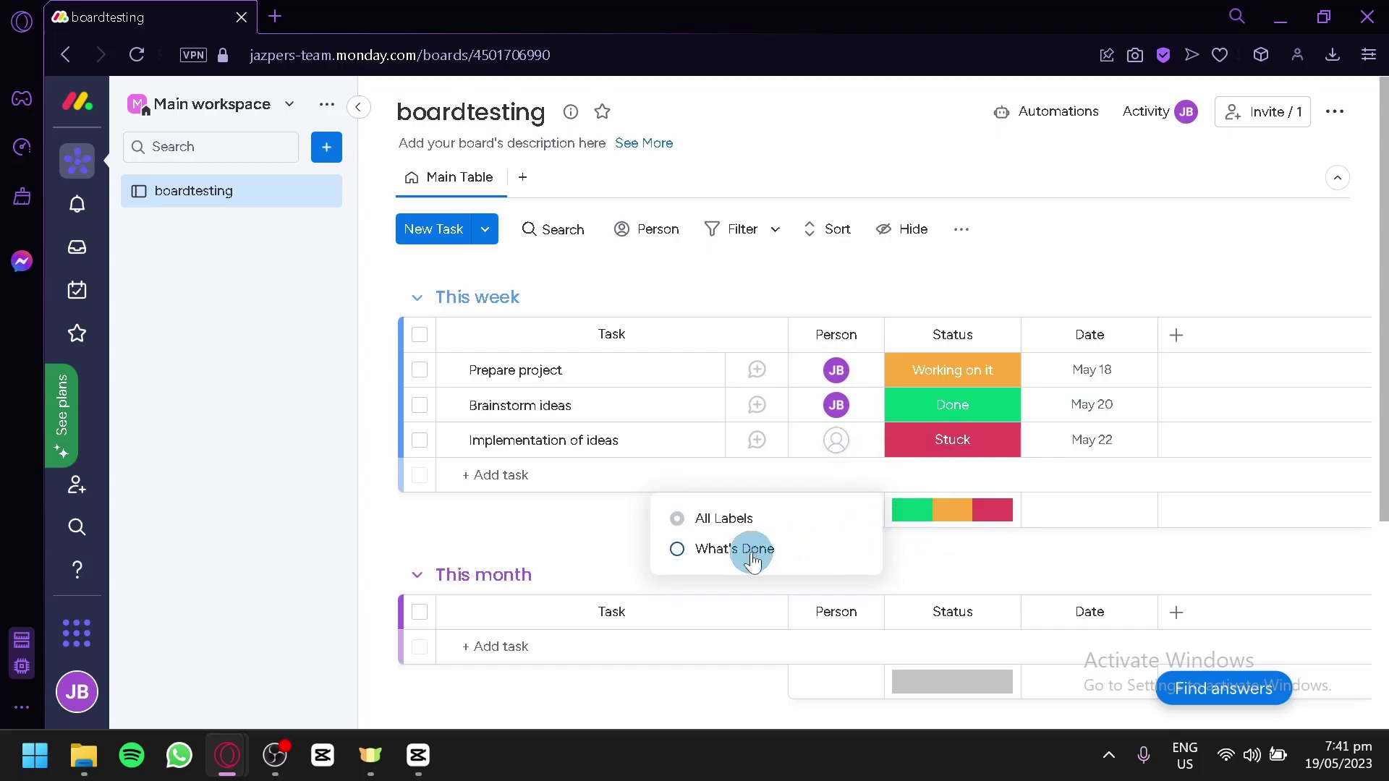
pyautogui.click(751, 554)
pyautogui.click(732, 521)
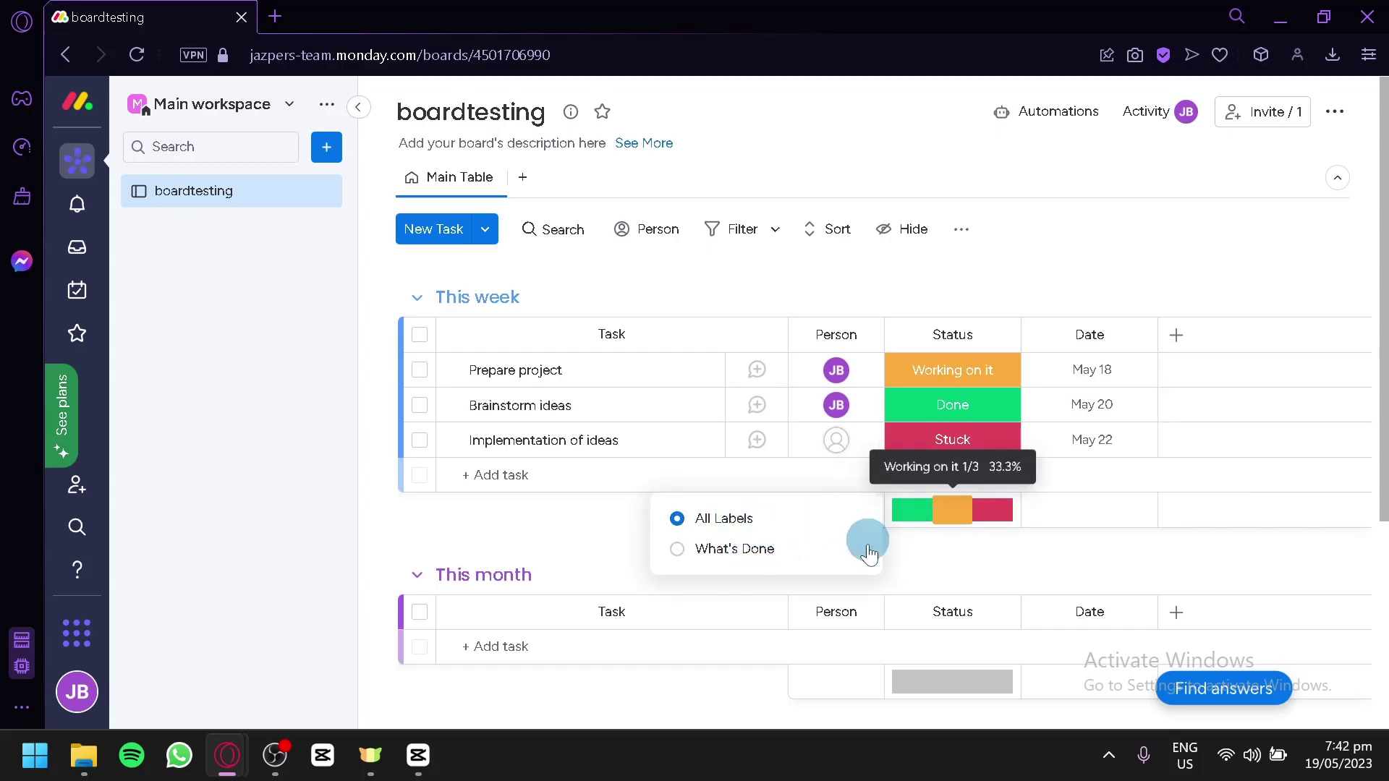
# - Switch the This week group's status summary to What's Done once more and return it to All Labels
pyautogui.moveTo(939, 528)
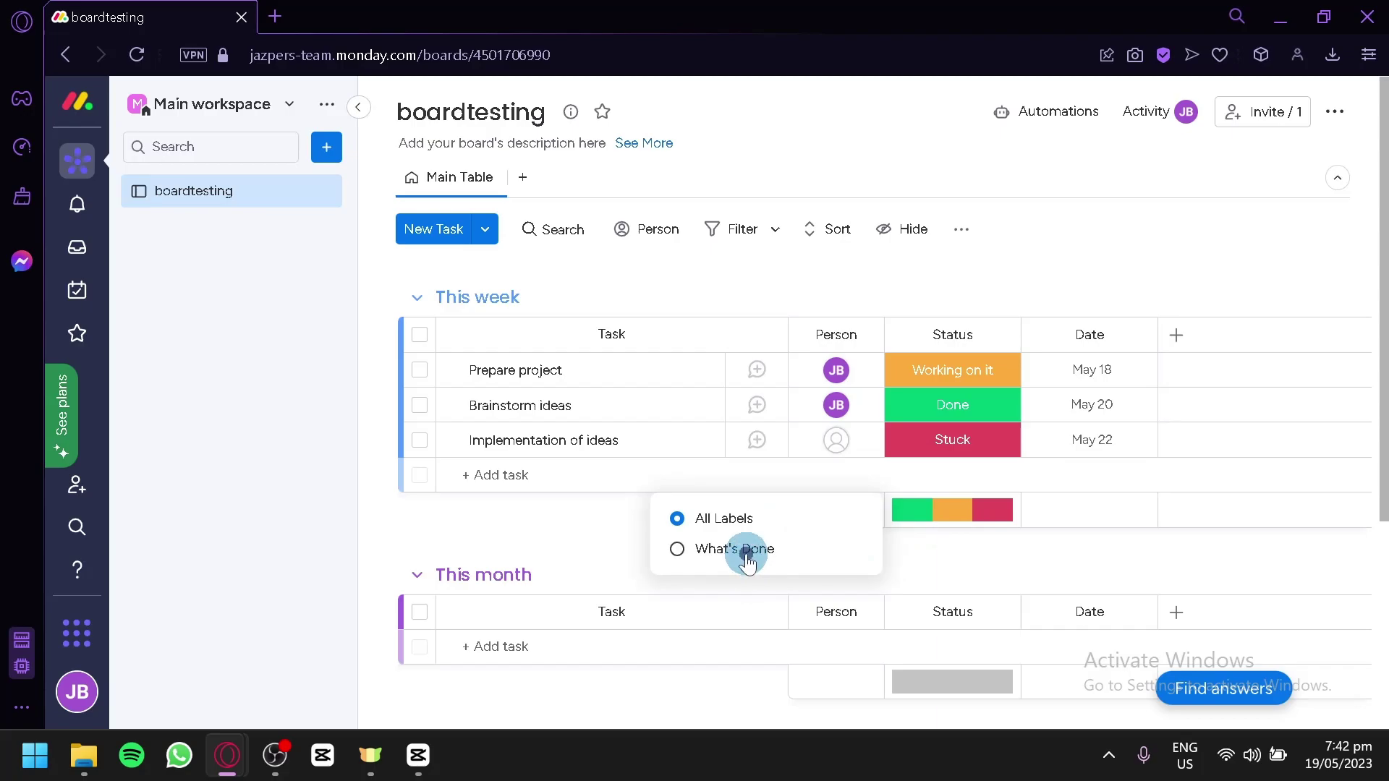
pyautogui.click(747, 562)
pyautogui.click(721, 513)
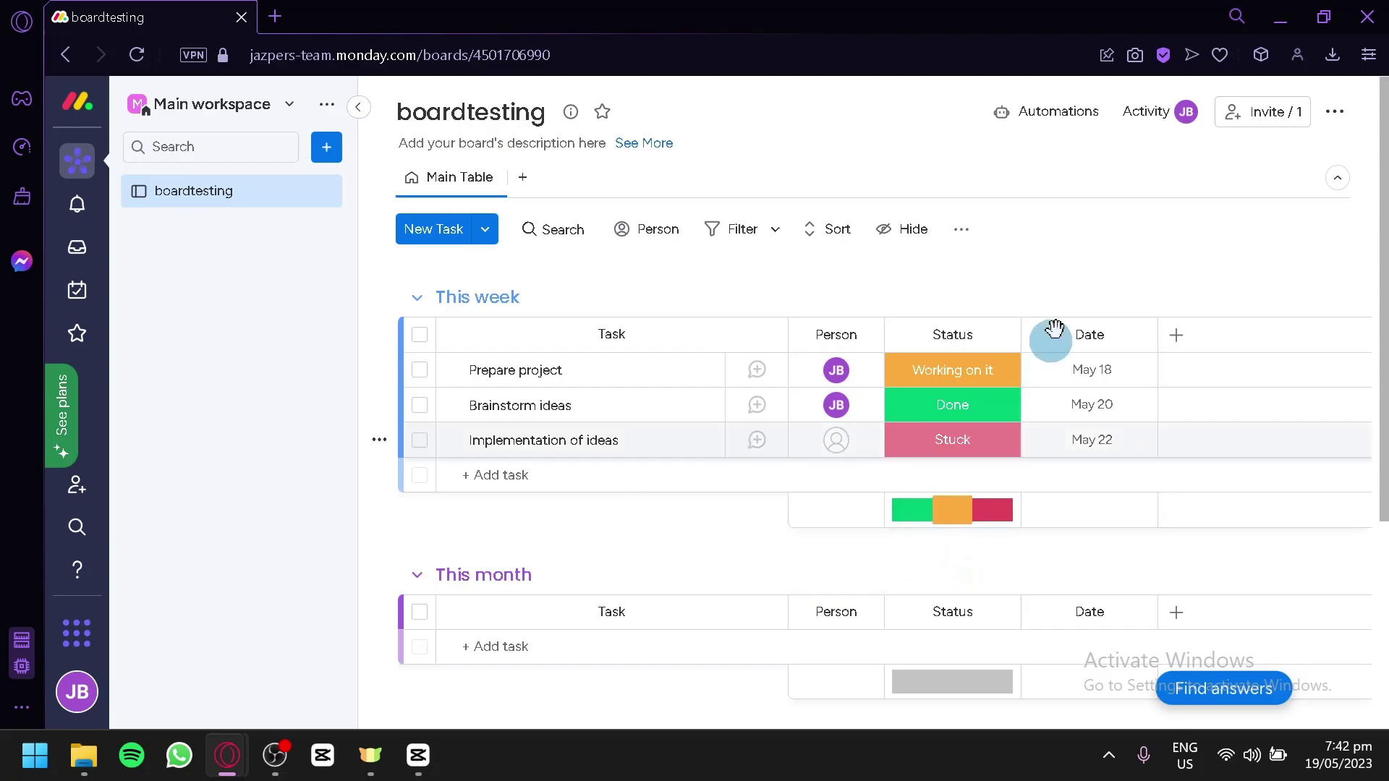
# - Add a Dependency column after the Date column and dismiss its dependency setup without saving
pyautogui.click(1177, 336)
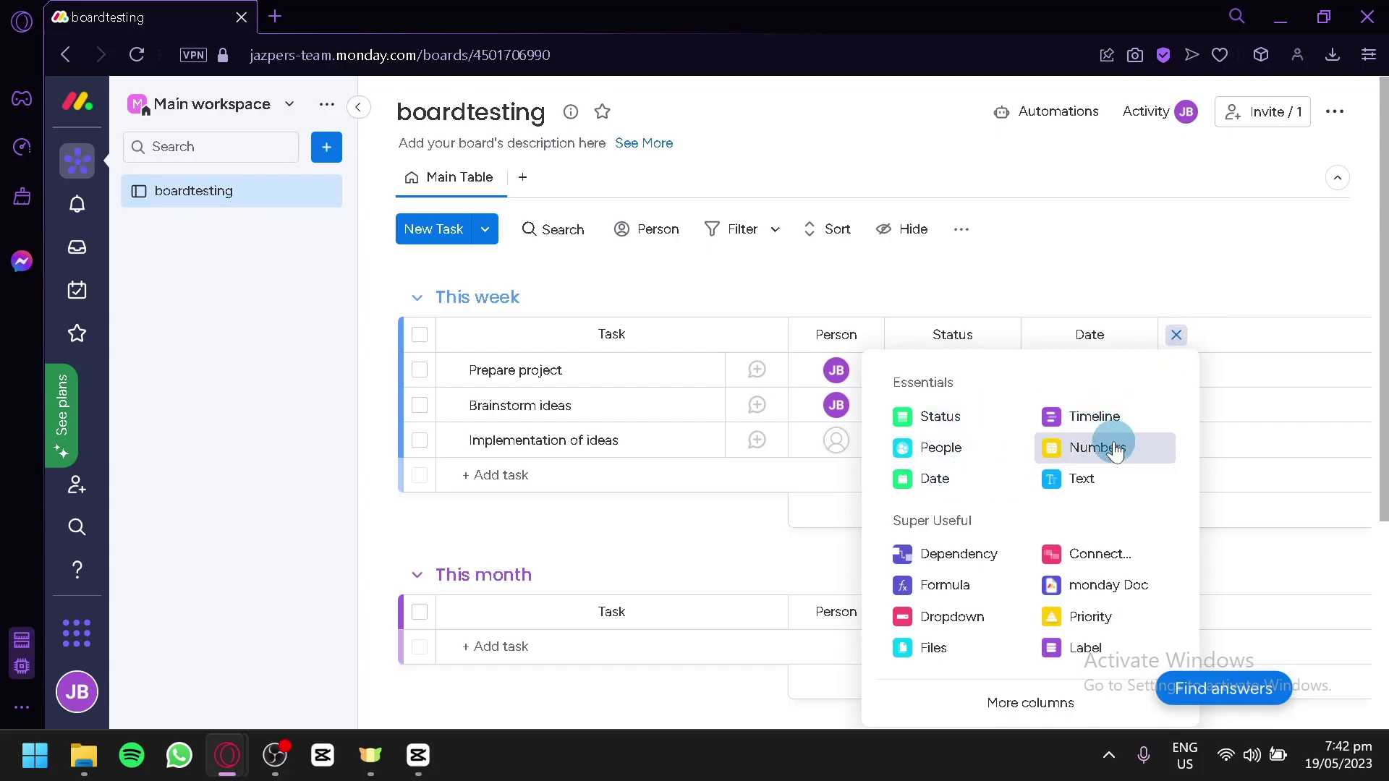
pyautogui.click(993, 570)
pyautogui.click(1223, 403)
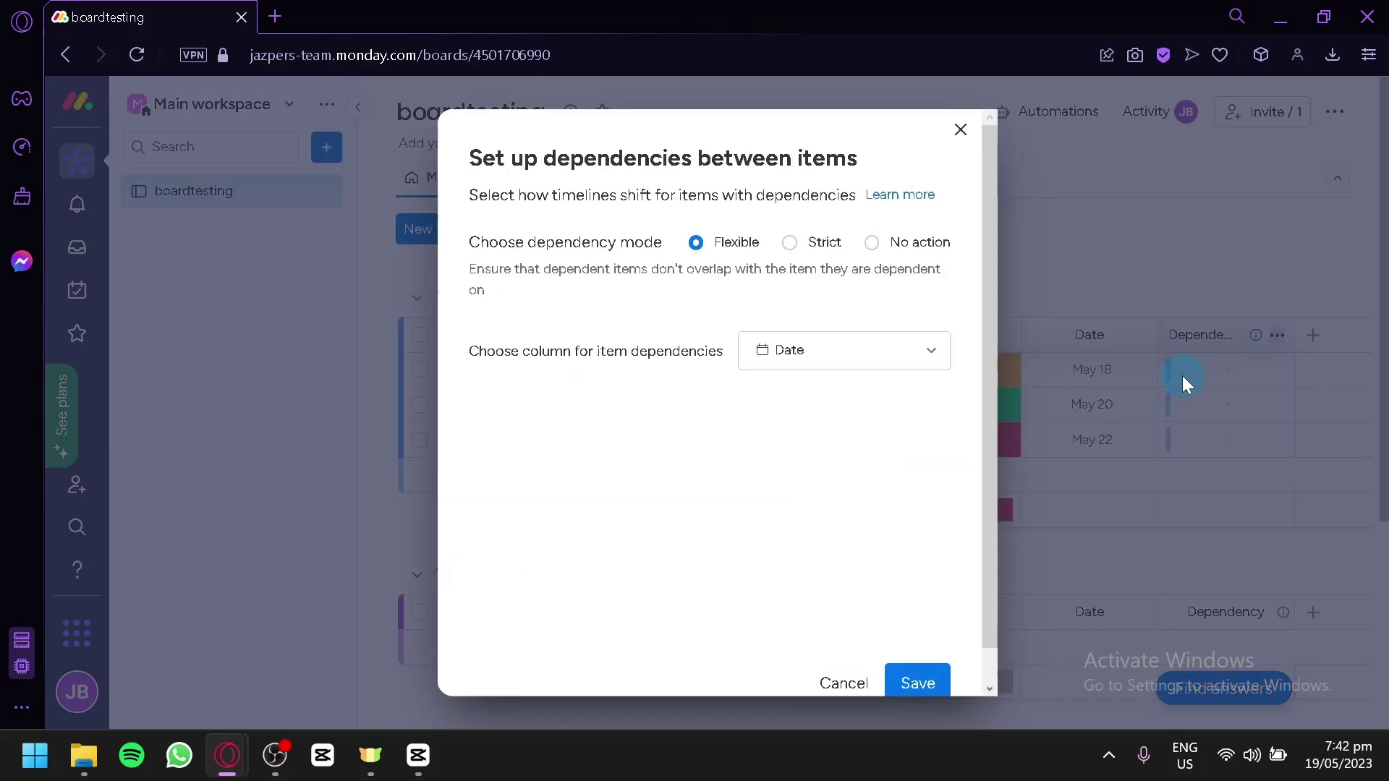
pyautogui.click(962, 130)
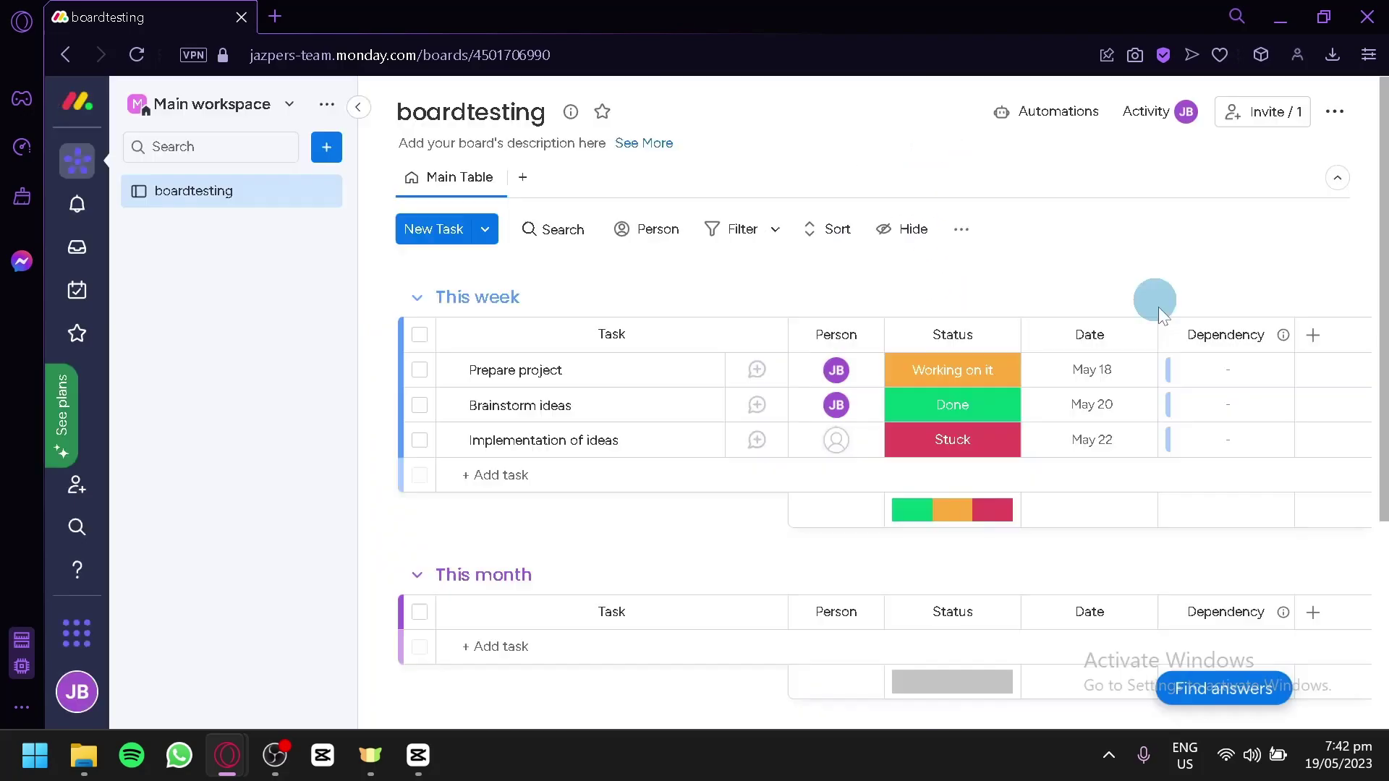
# - Delete the Dependency column from the board
pyautogui.click(1278, 335)
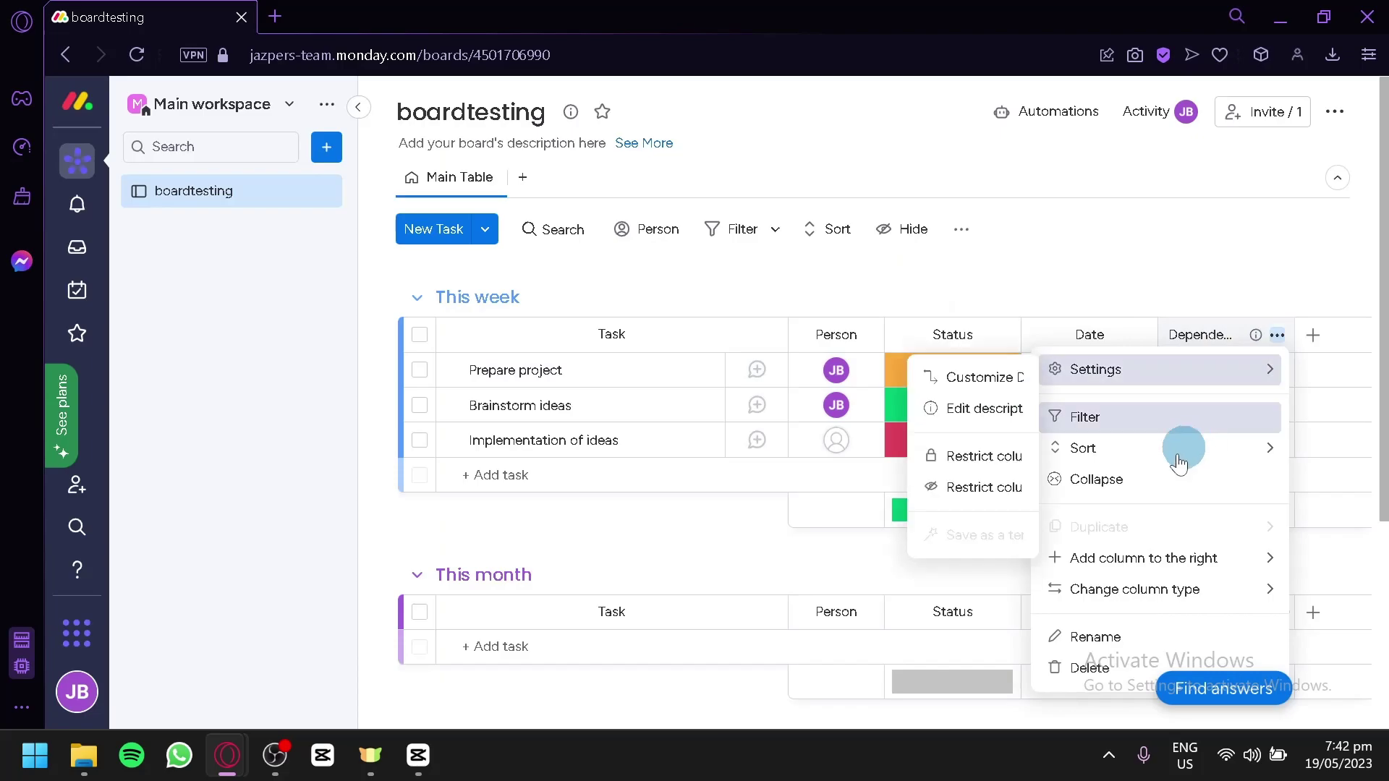
pyautogui.click(1090, 668)
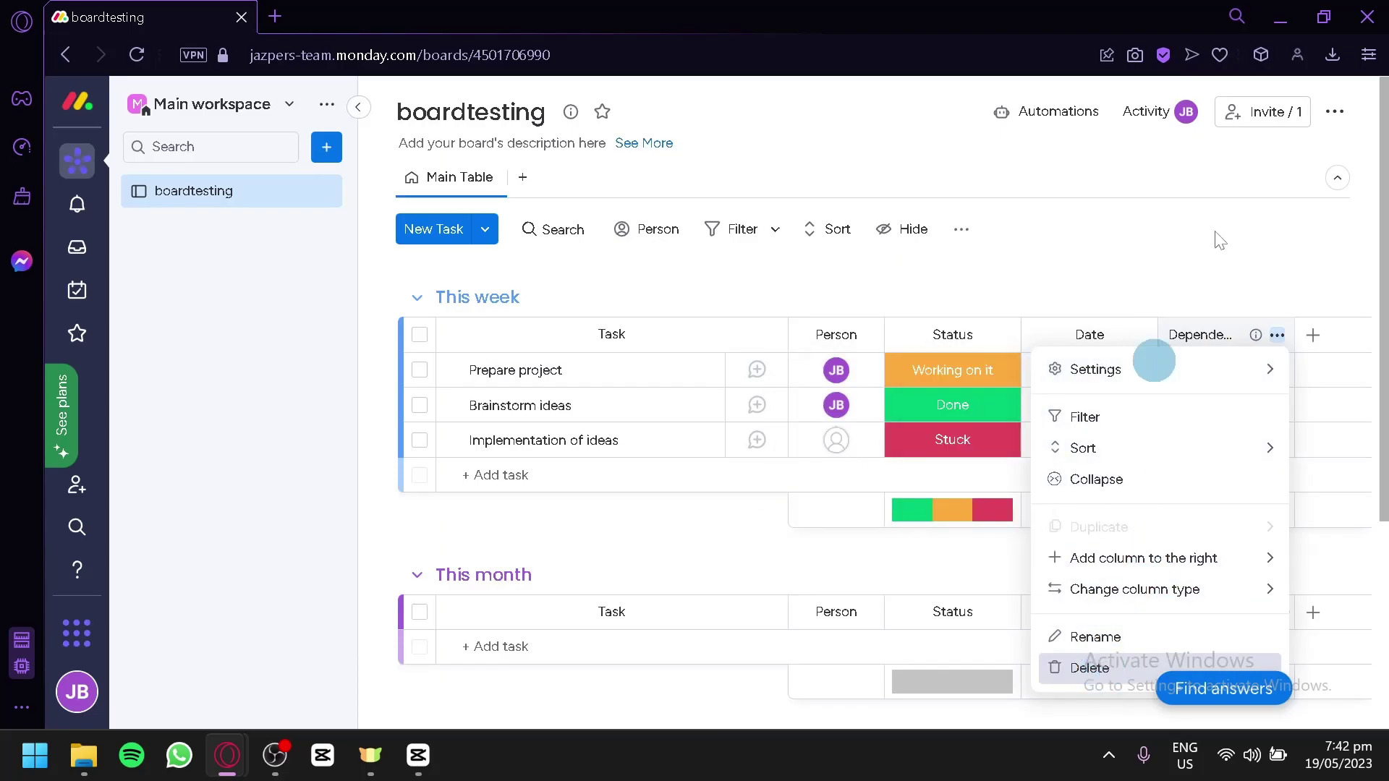
pyautogui.click(971, 246)
# - Add a Numbers column after the Date column and enter 0 for the "Prepare project" task
pyautogui.click(1176, 334)
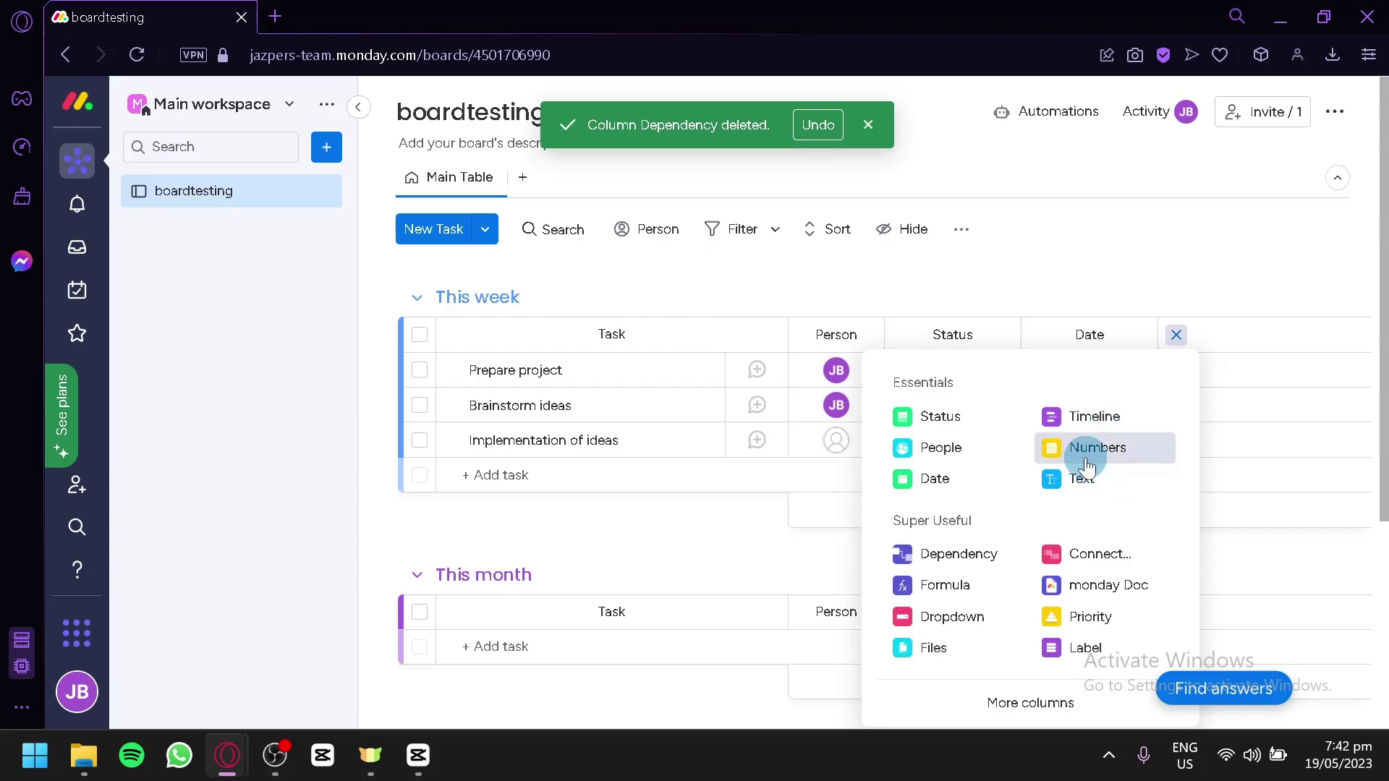
pyautogui.click(1087, 467)
pyautogui.click(1256, 381)
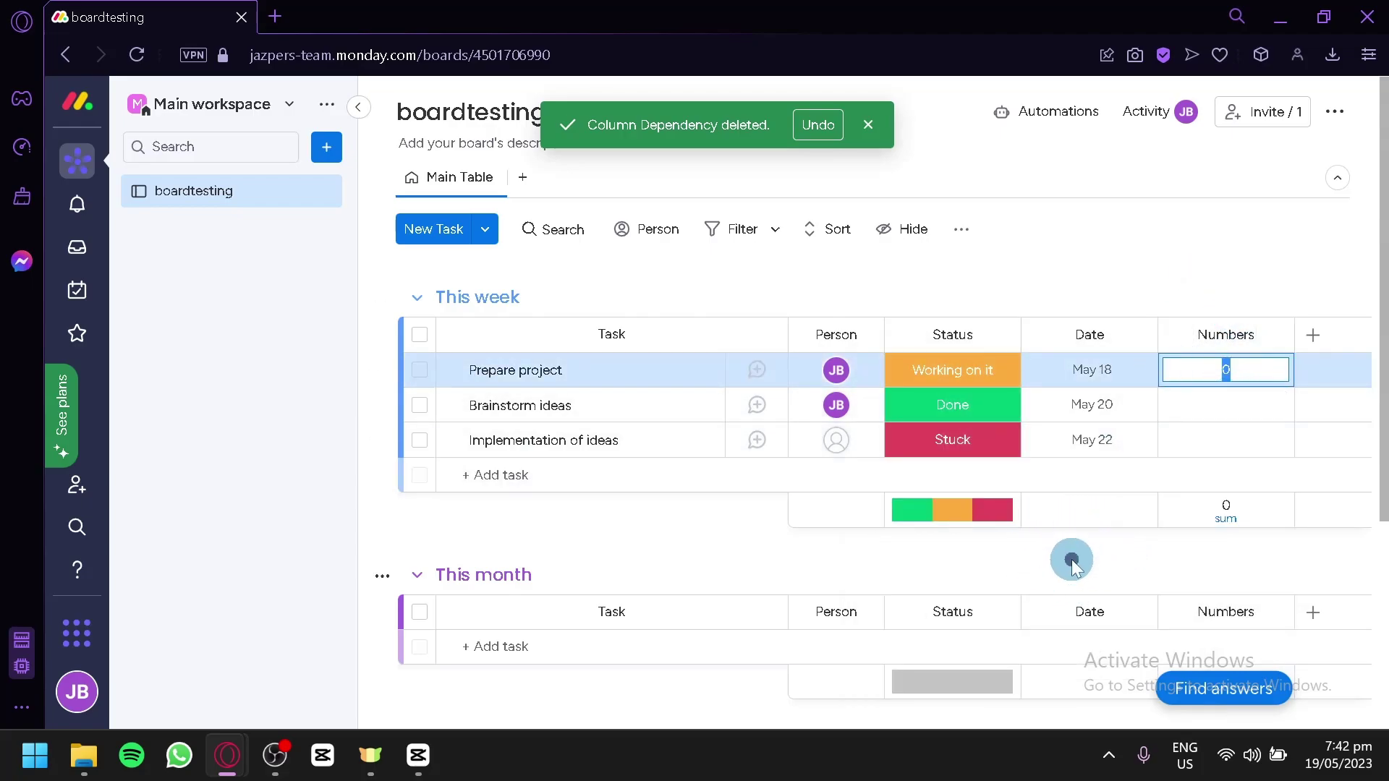
pyautogui.scroll(-2, 1071, 565)
pyautogui.scroll(3, 736, 511)
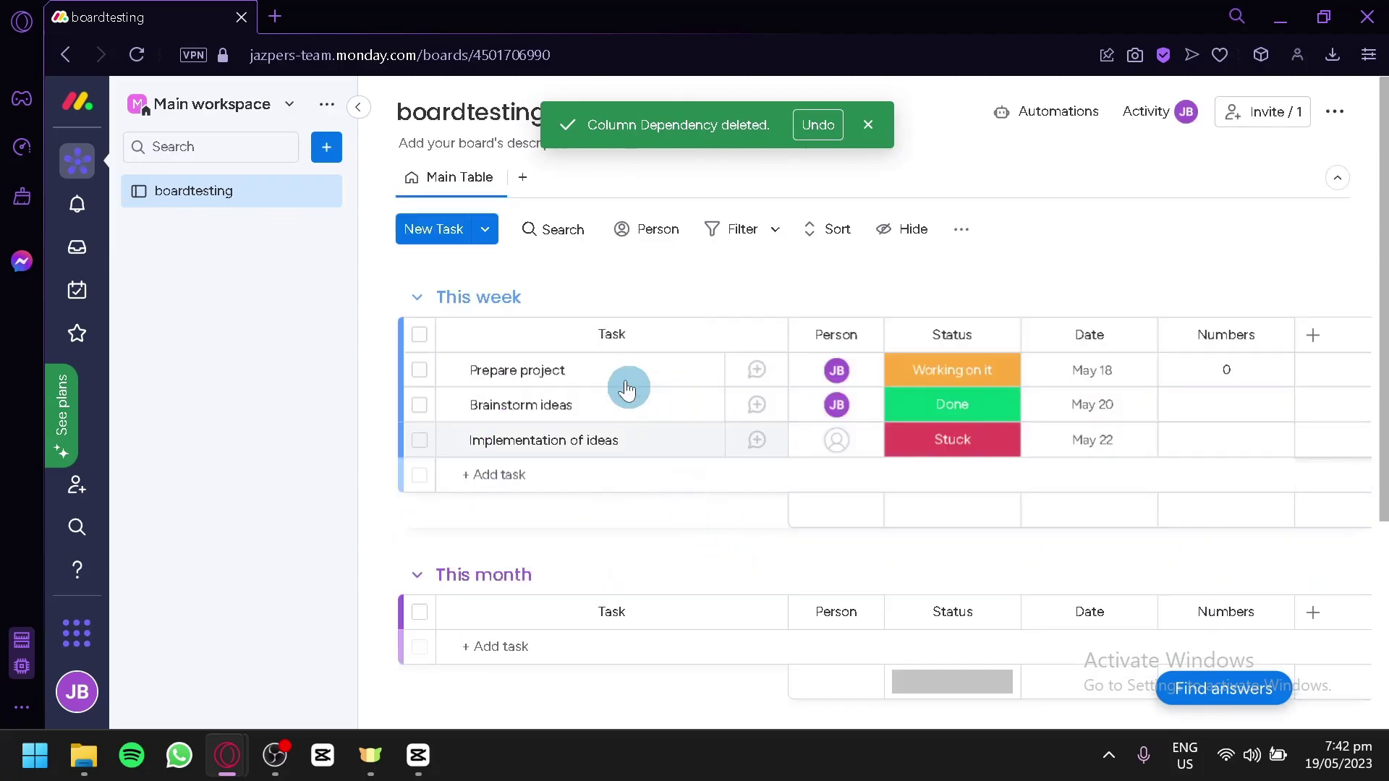
pyautogui.moveTo(502, 335); pyautogui.dragTo(455, 469)
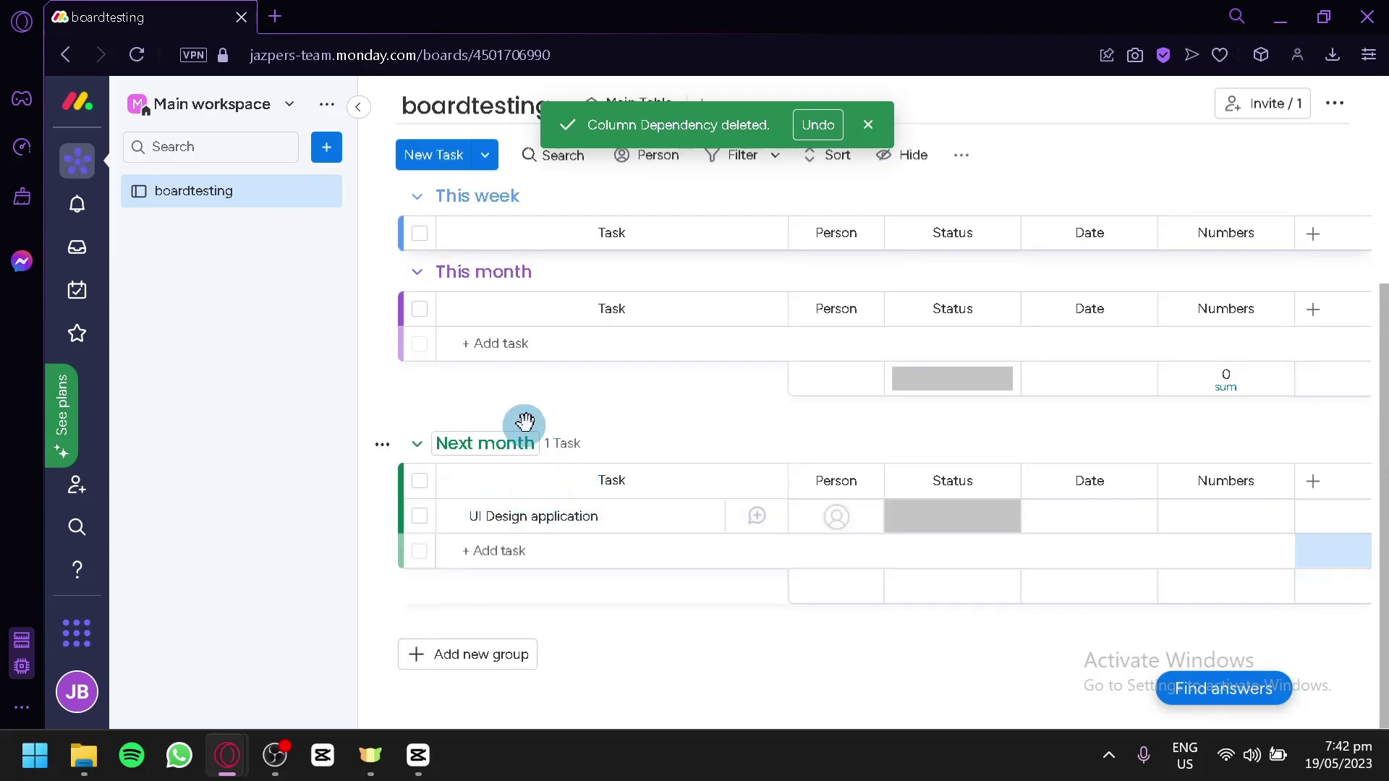
pyautogui.moveTo(526, 422); pyautogui.dragTo(1004, 566)
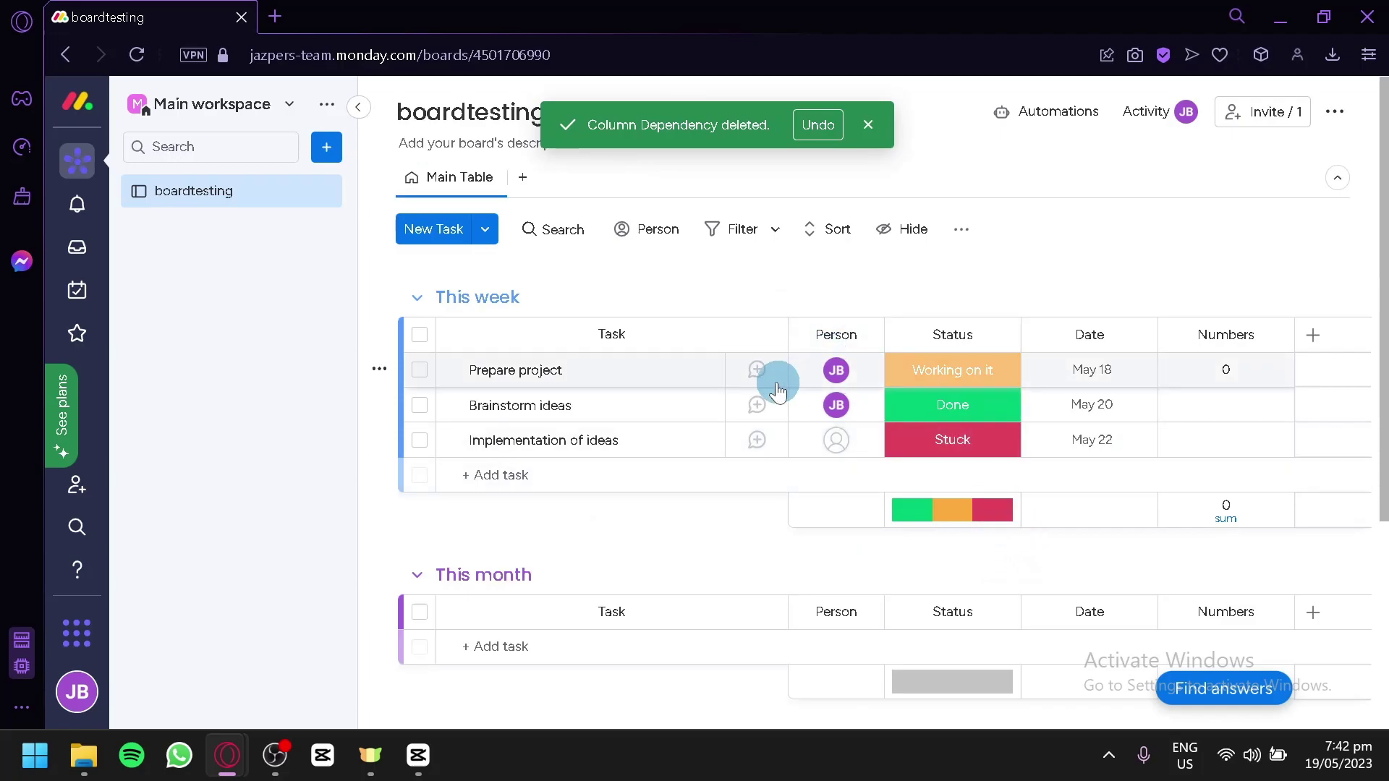
# - Look through the board's new task, person filter, quick filter, sort, column display and additional display options without changing them
pyautogui.click(486, 231)
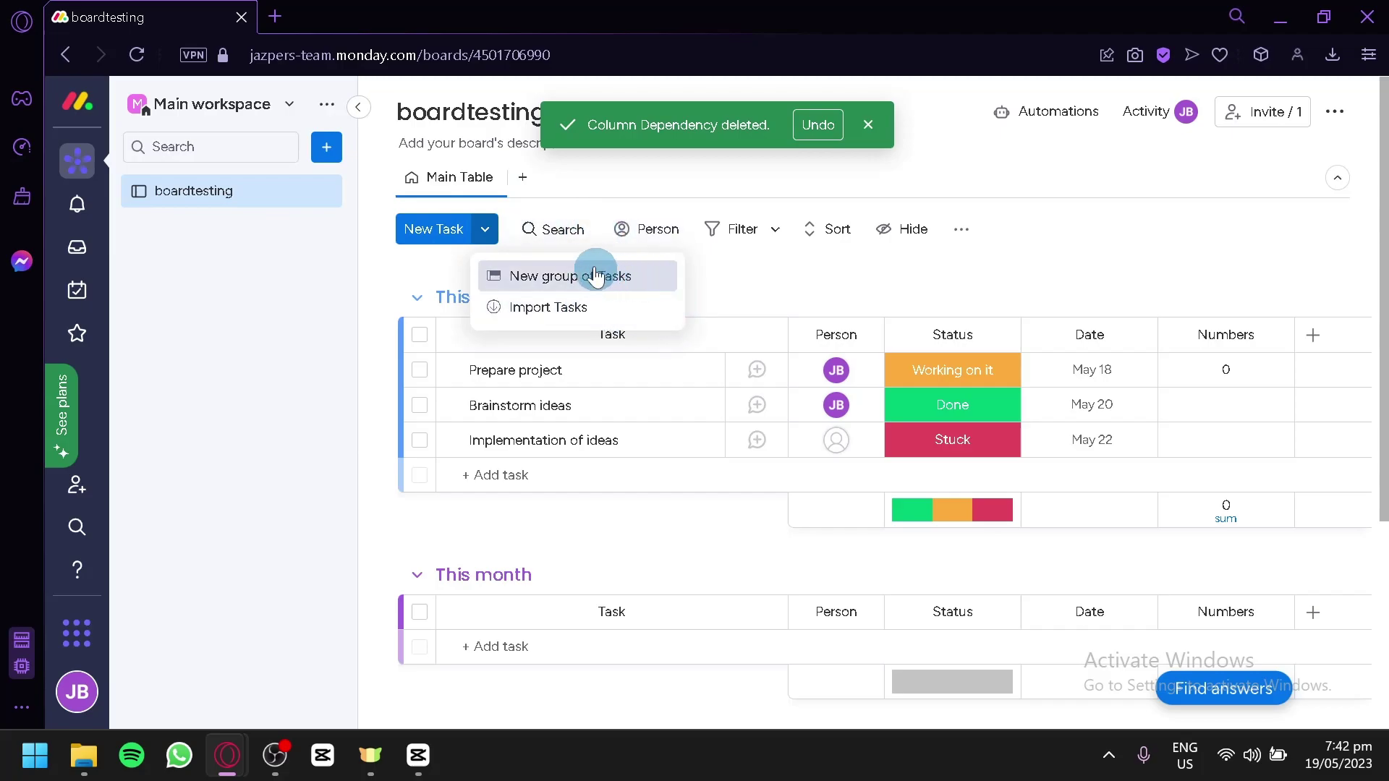
pyautogui.click(629, 238)
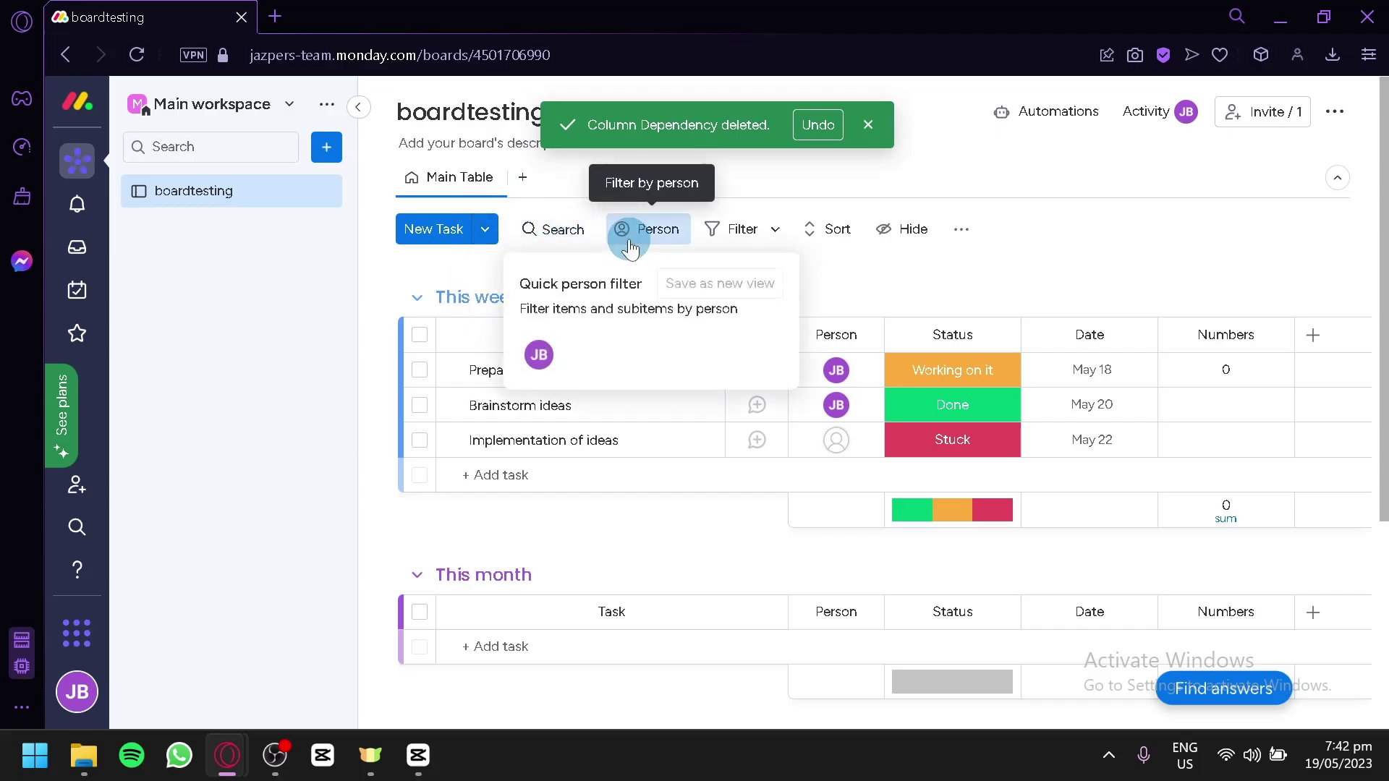
pyautogui.click(743, 228)
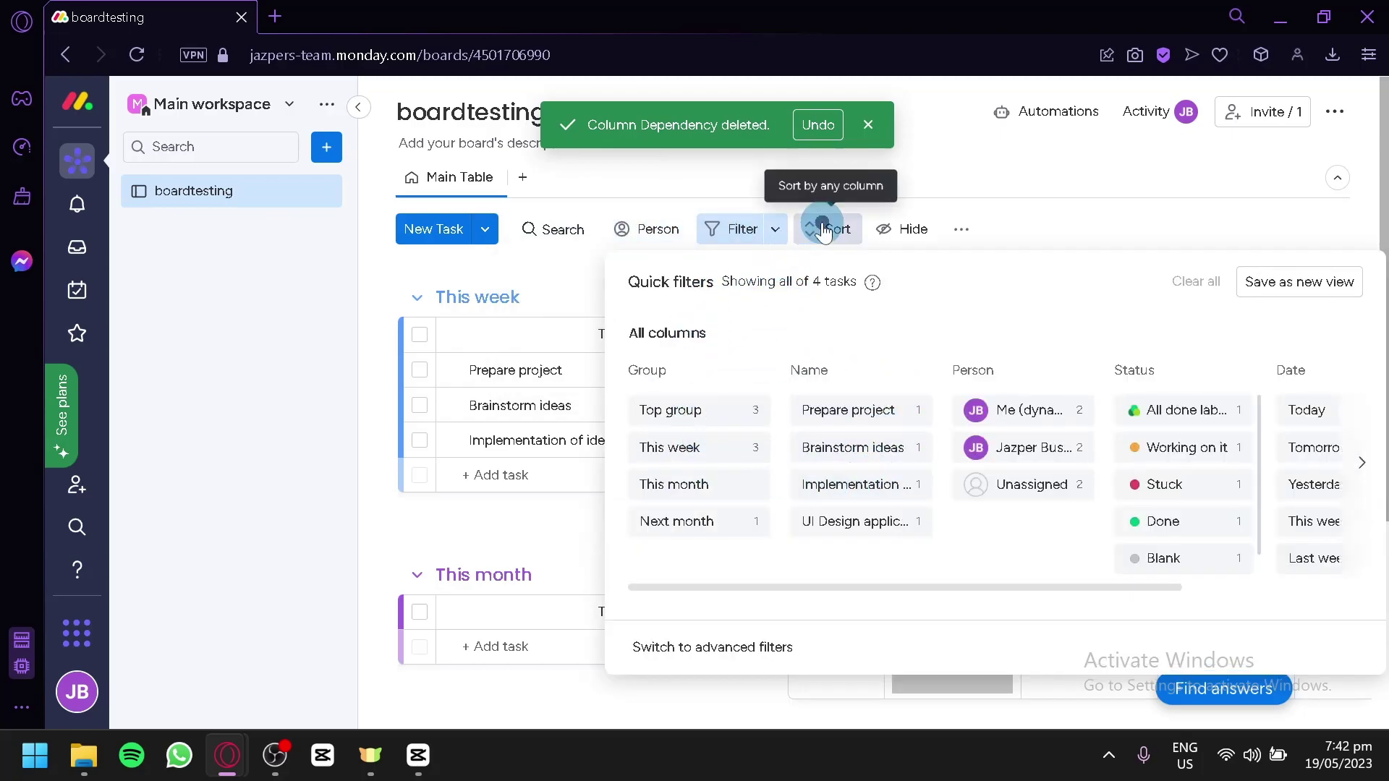
pyautogui.click(852, 230)
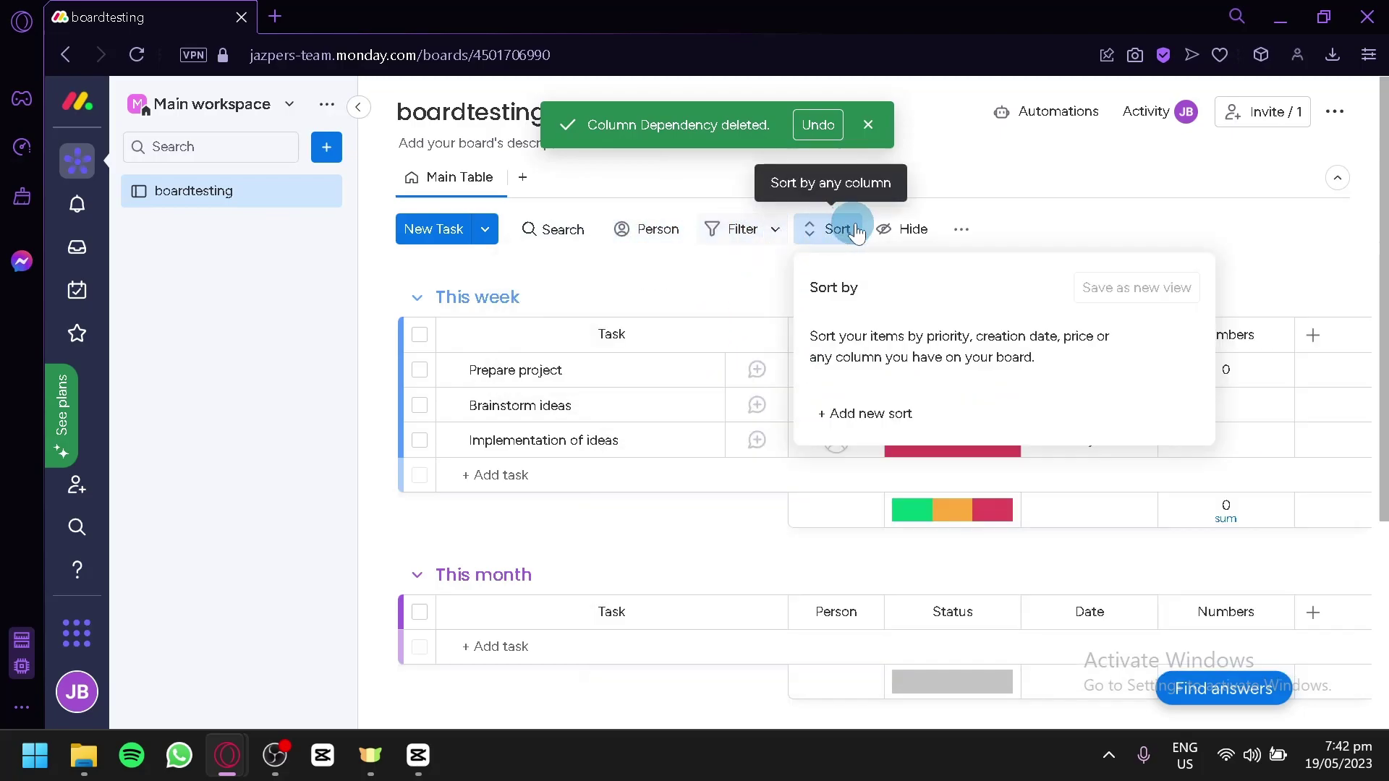
pyautogui.click(906, 230)
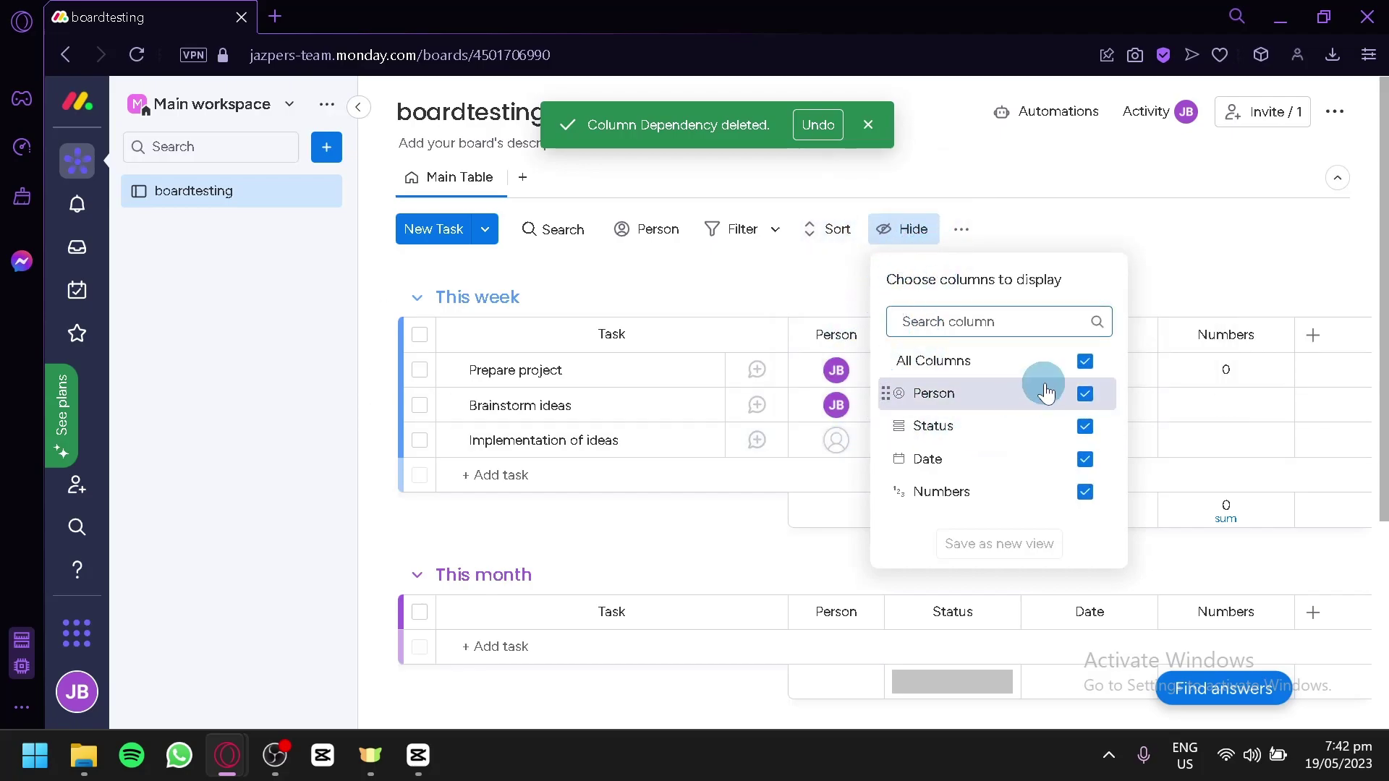
pyautogui.click(970, 239)
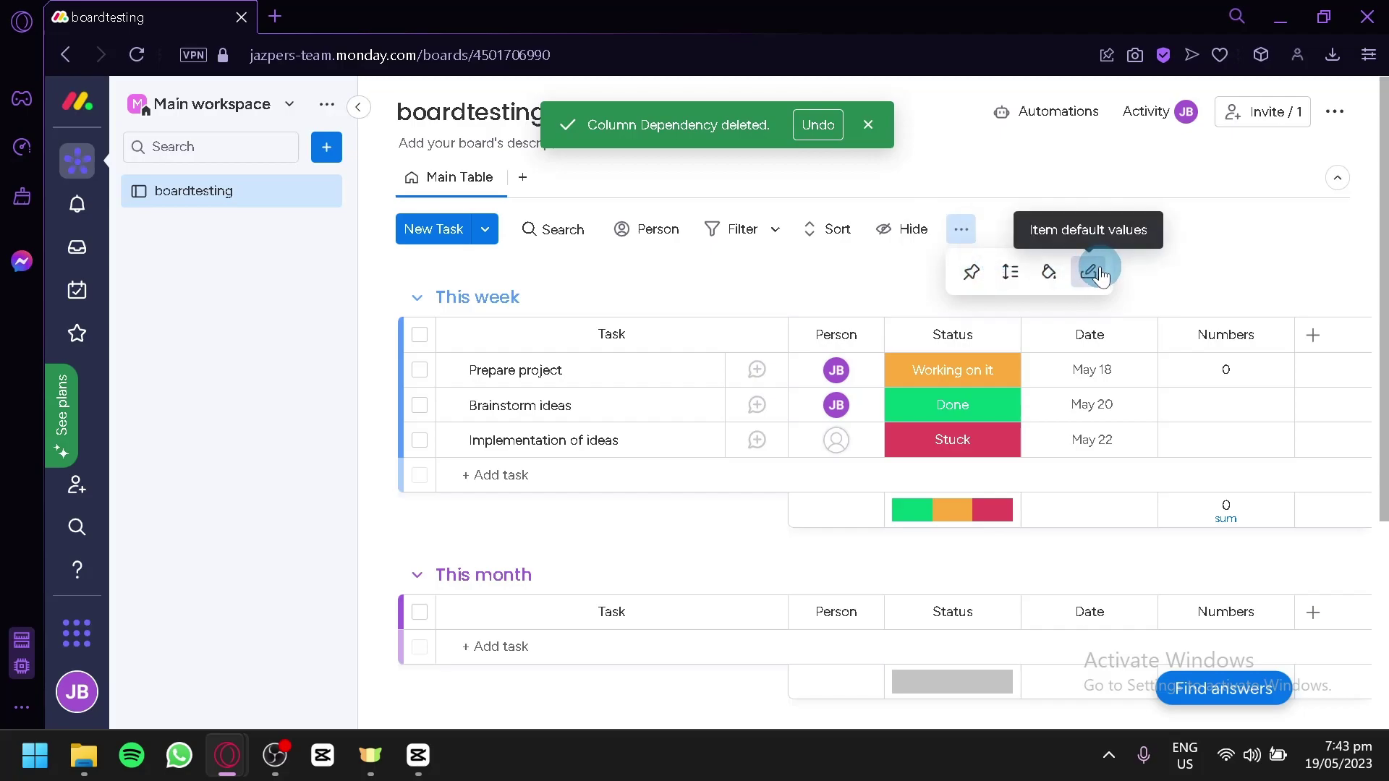
pyautogui.click(1111, 297)
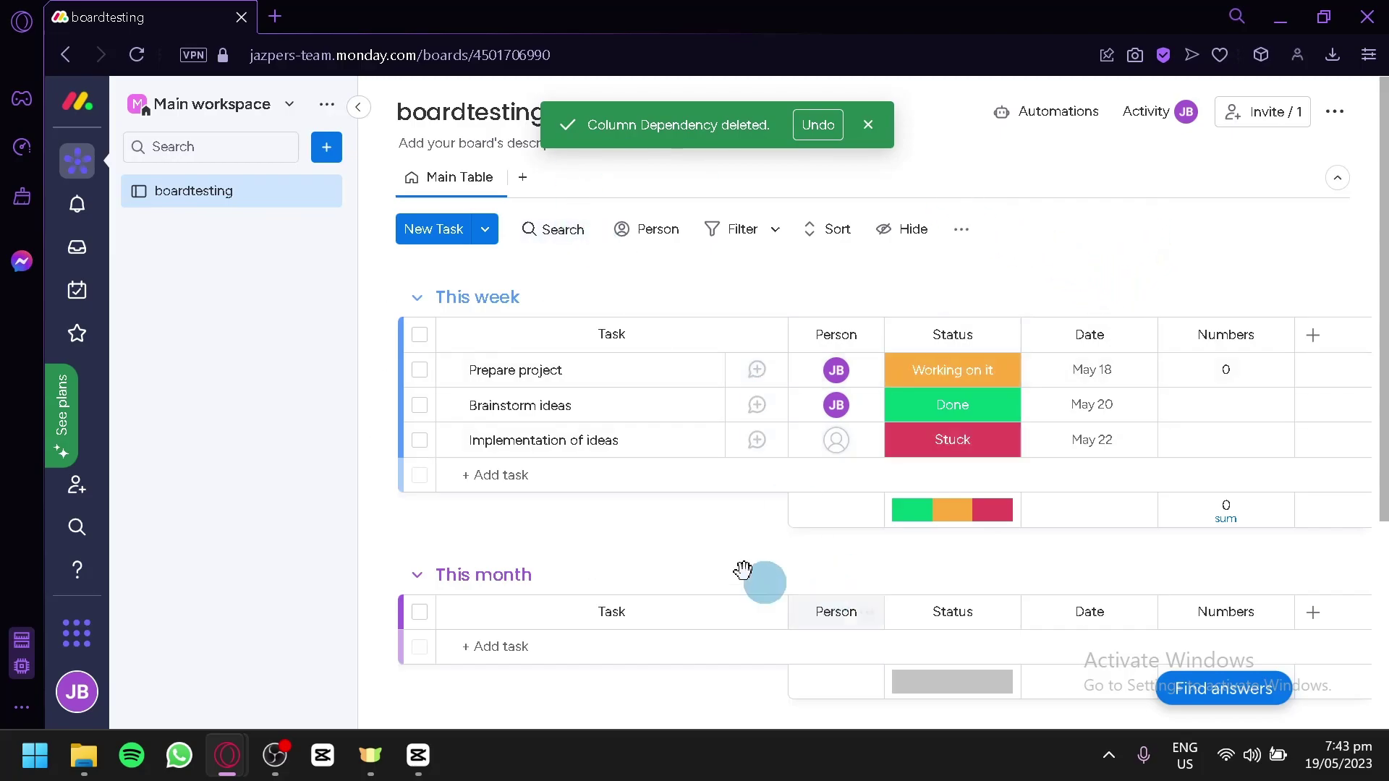
# - Add a Gantt view to the board, keeping the name "Gantt", and return to the Main Table
pyautogui.click(523, 186)
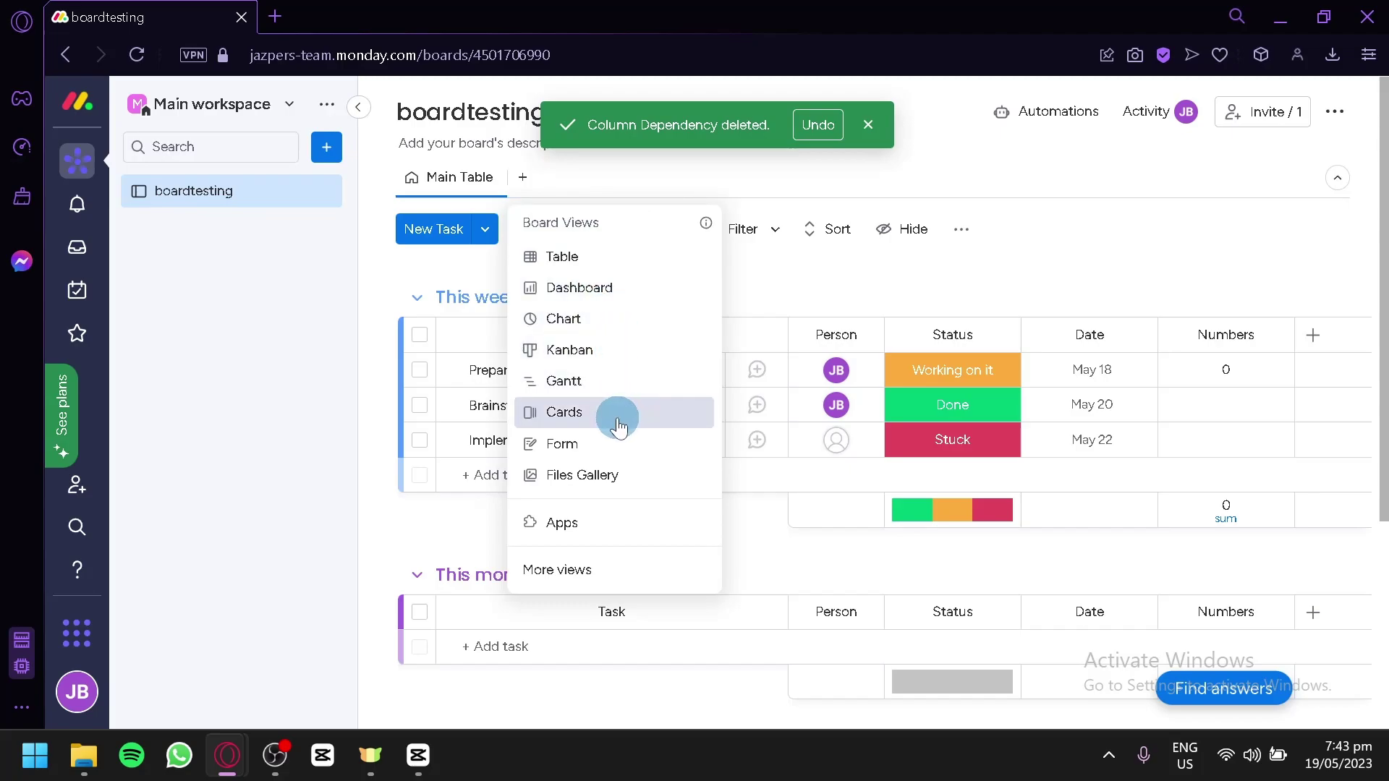
pyautogui.click(653, 375)
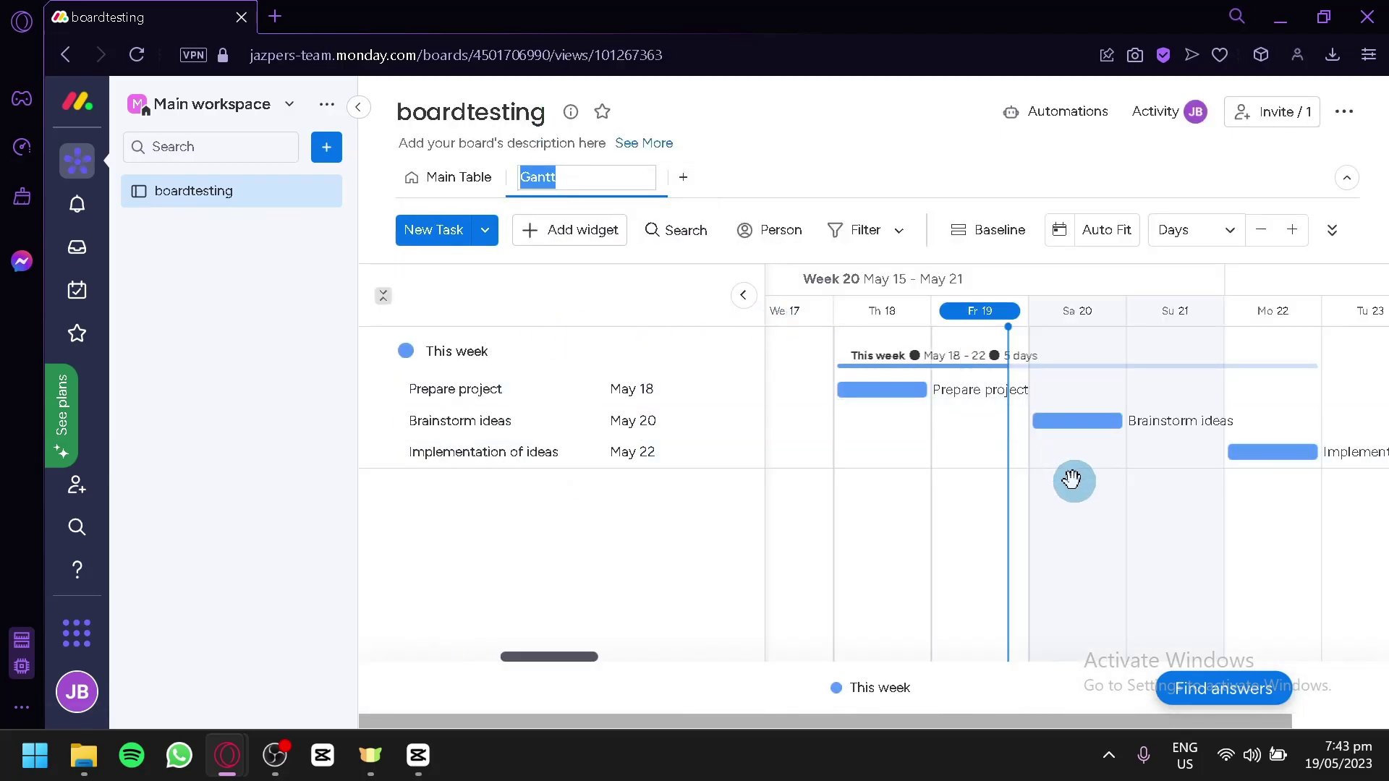
pyautogui.click(879, 487)
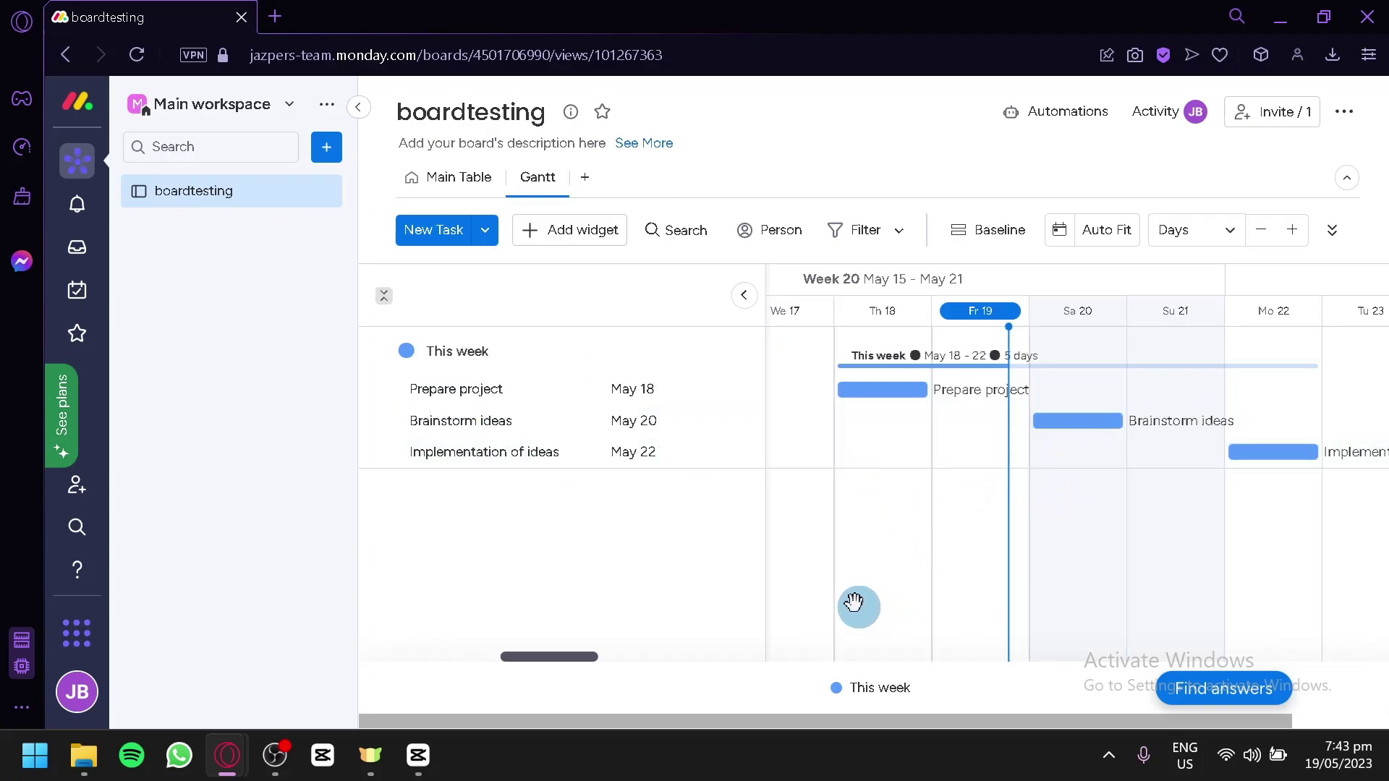
pyautogui.click(434, 177)
# - Reopen the Gantt view and delete it from the board
pyautogui.click(545, 186)
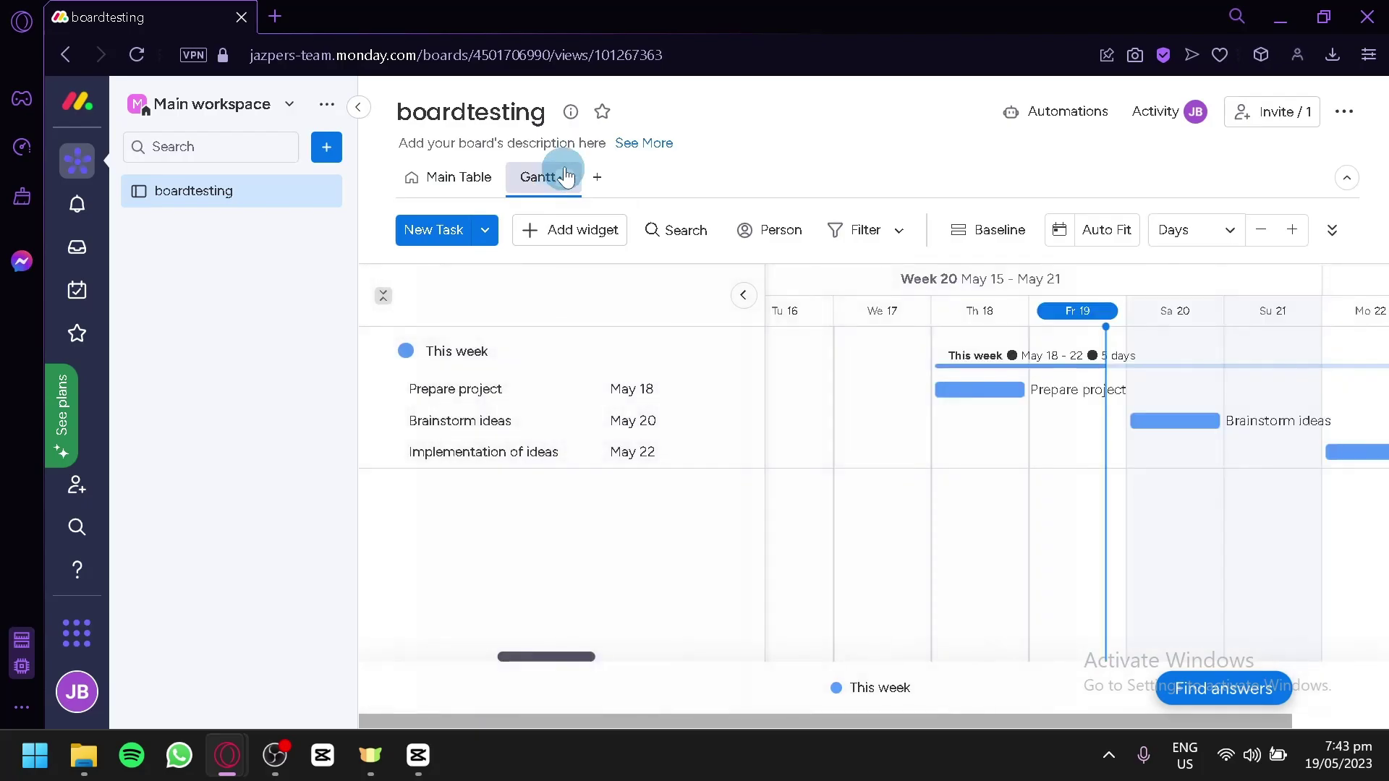
pyautogui.click(565, 178)
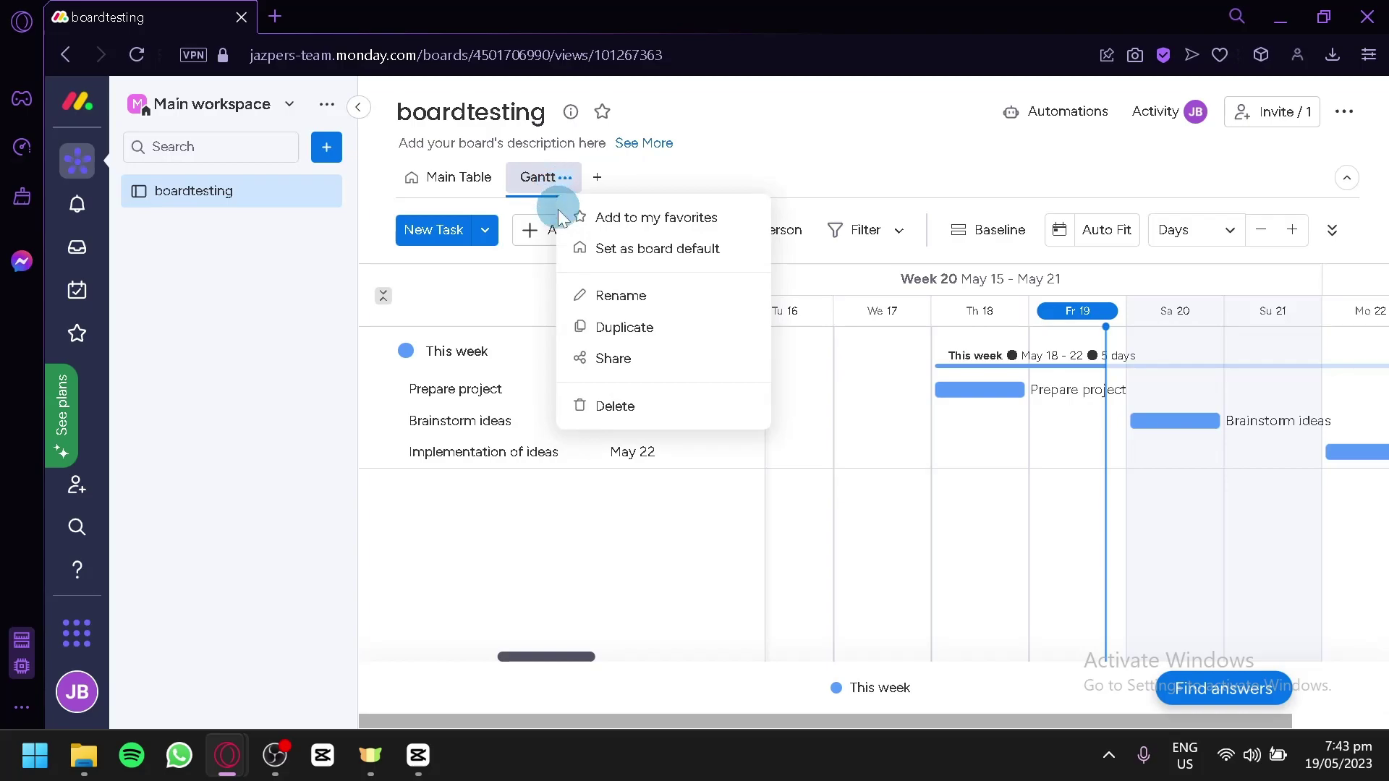
pyautogui.click(611, 406)
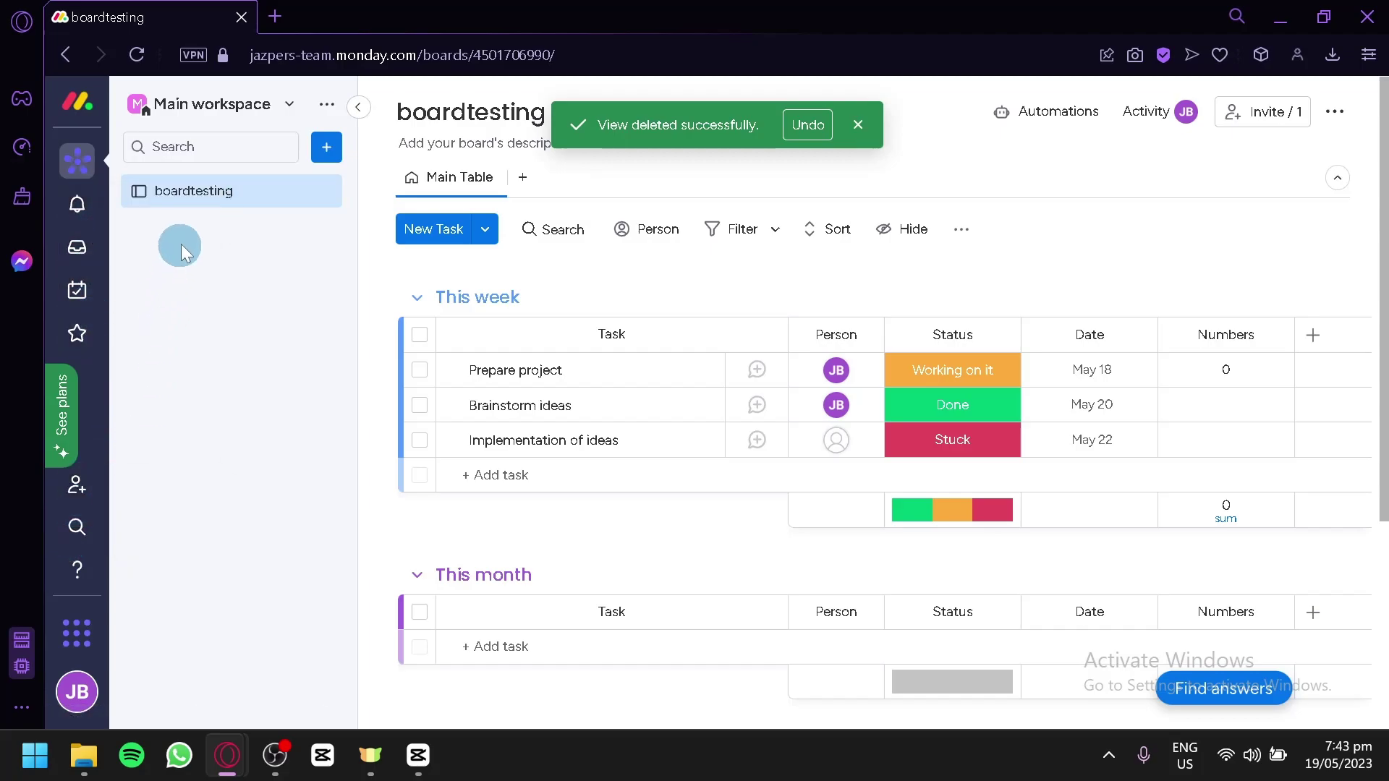
# - Look through the options for adding new items to the workspace and the additional actions for the boardtesting board
pyautogui.click(326, 151)
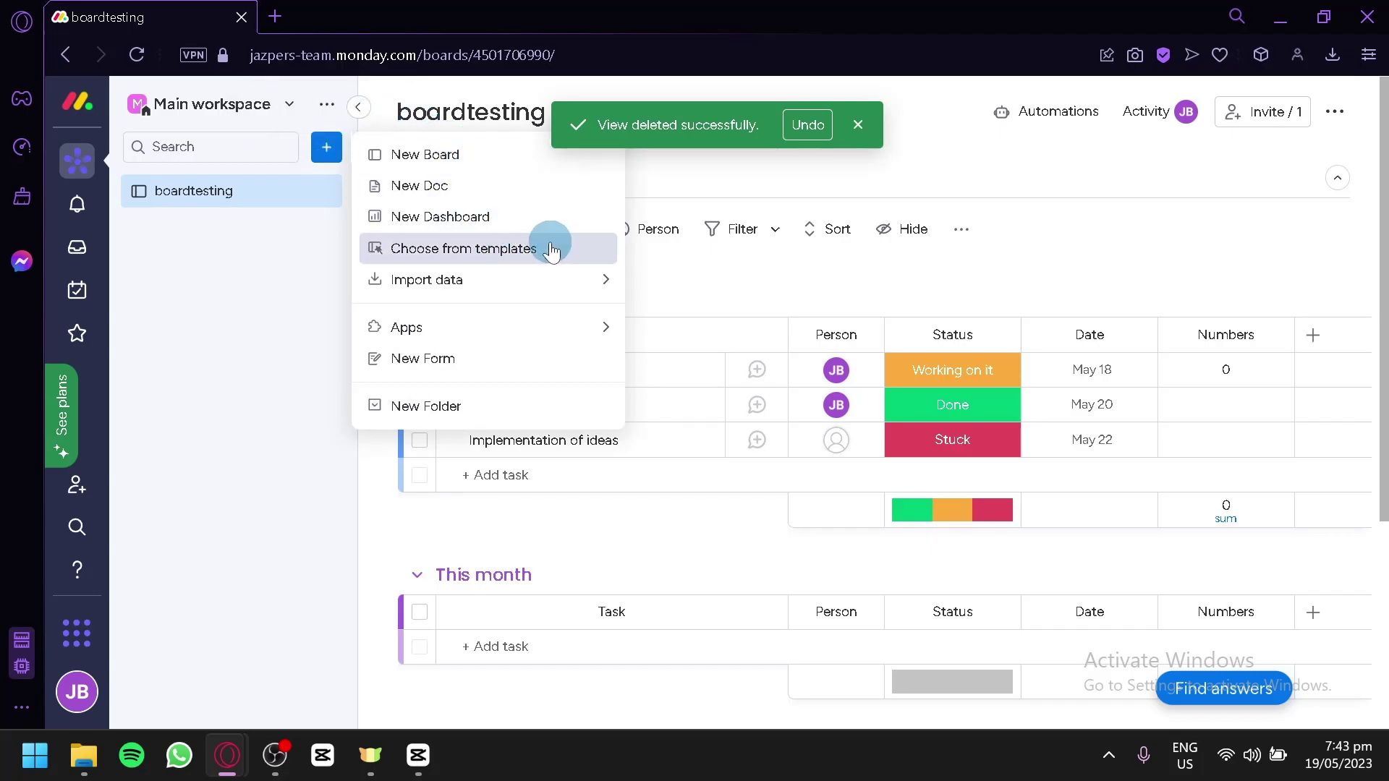
pyautogui.moveTo(506, 279)
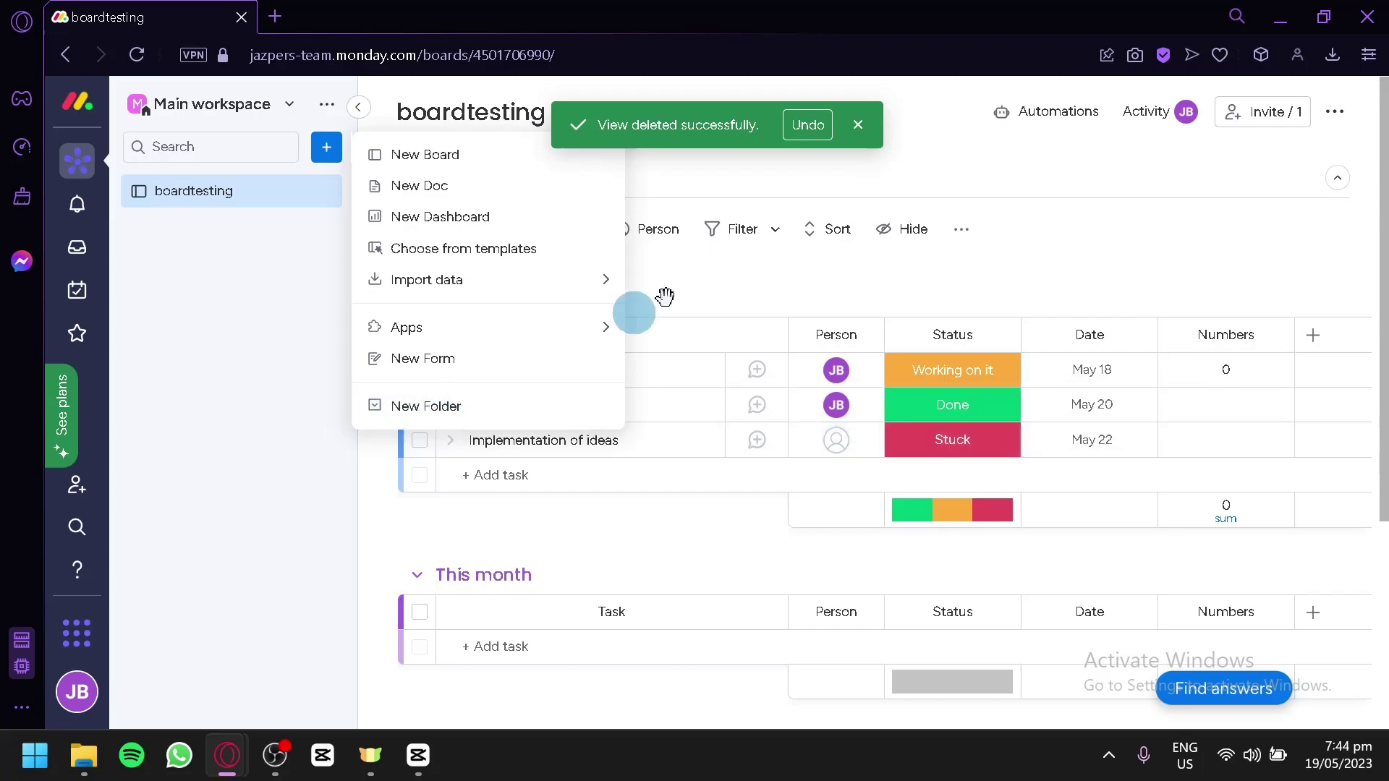
pyautogui.click(1022, 153)
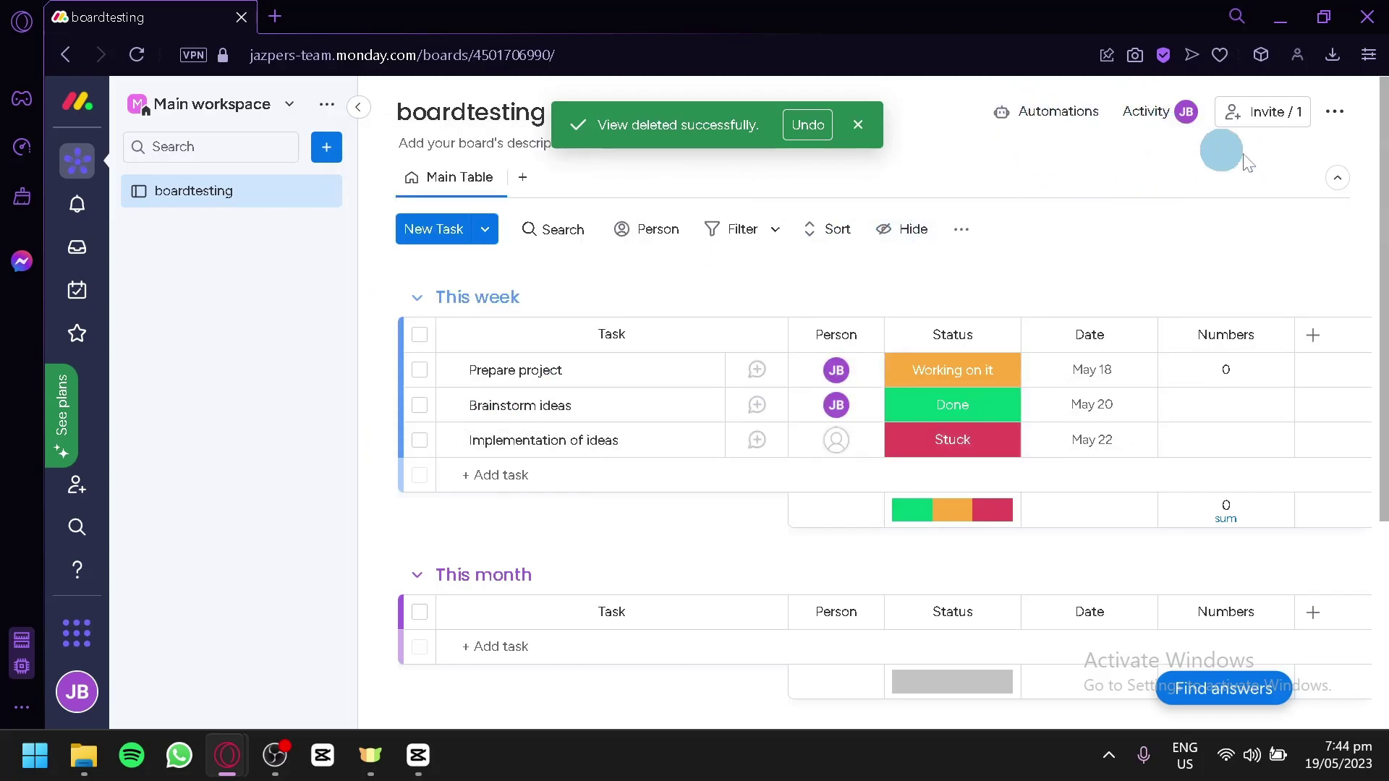
pyautogui.click(1329, 114)
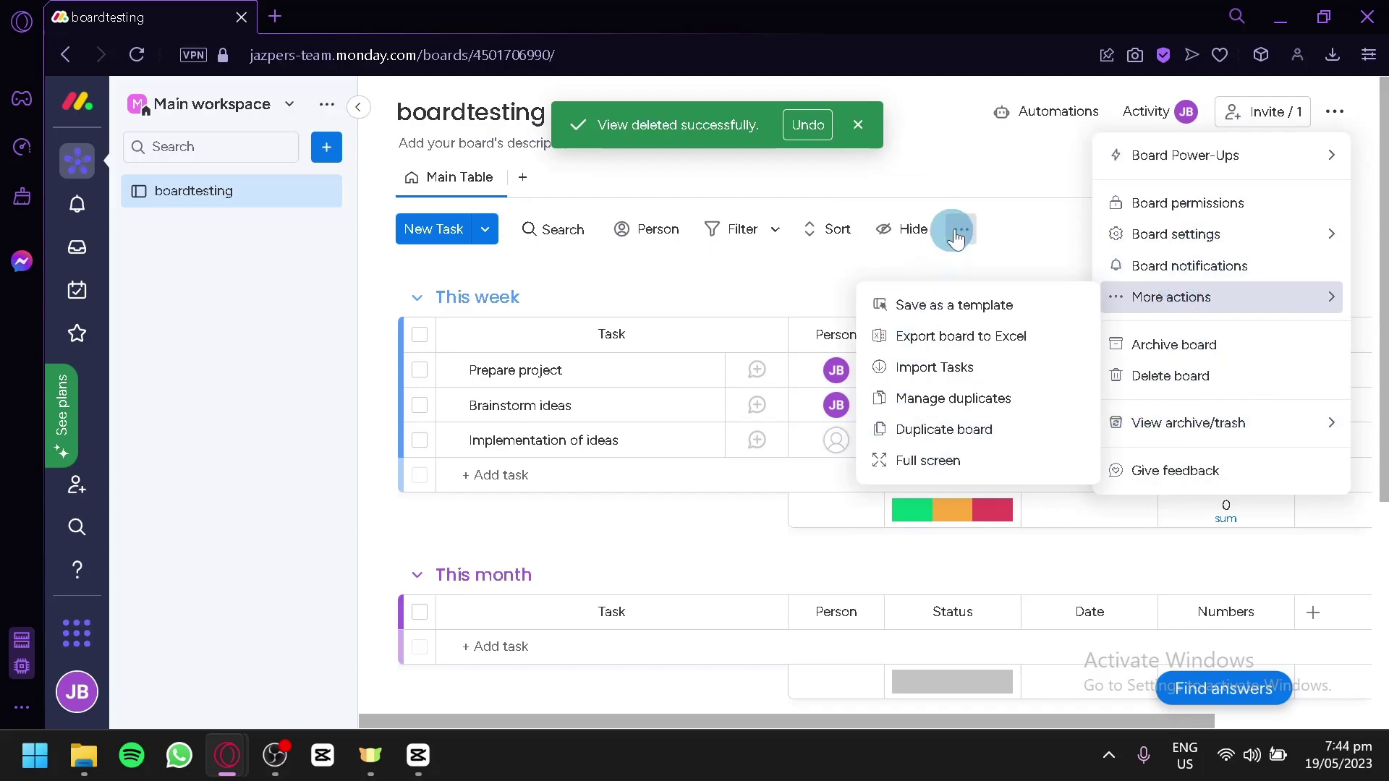
pyautogui.click(1022, 253)
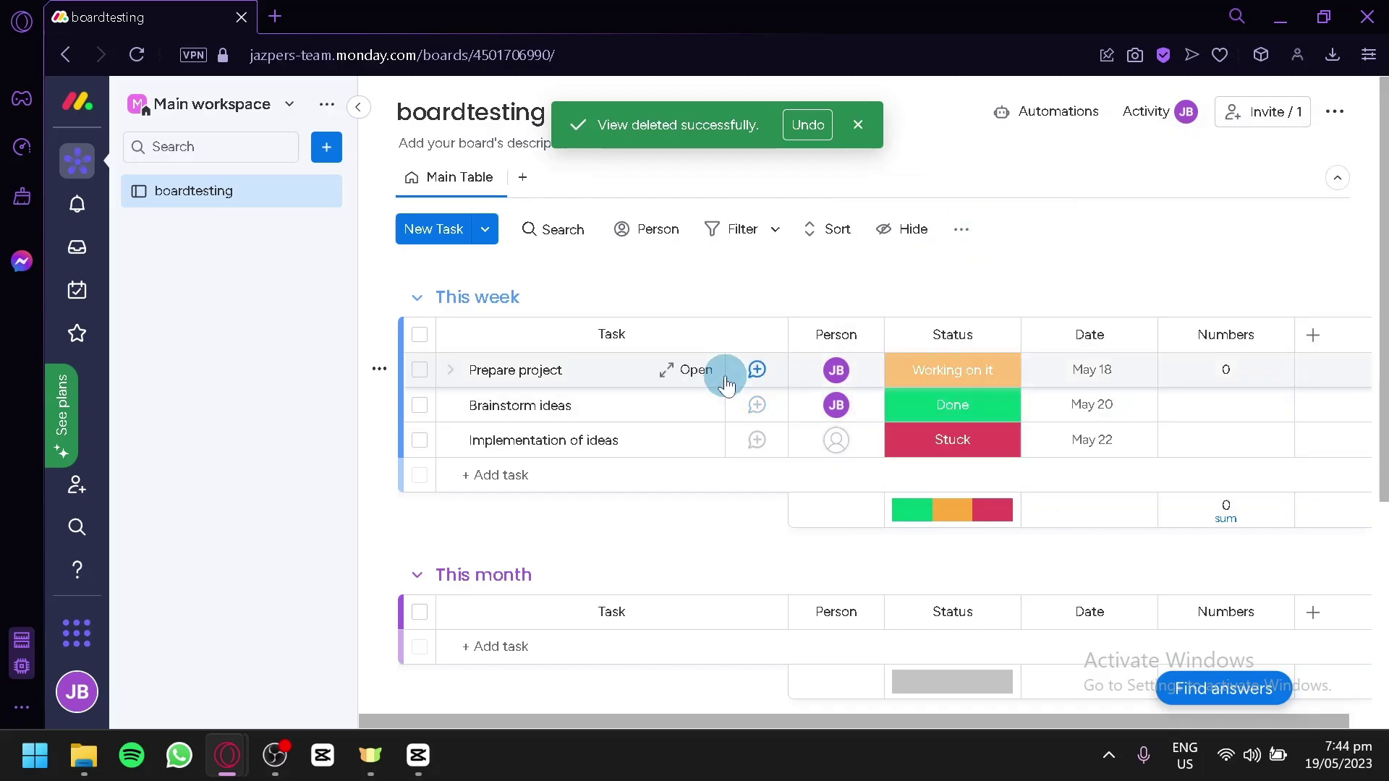